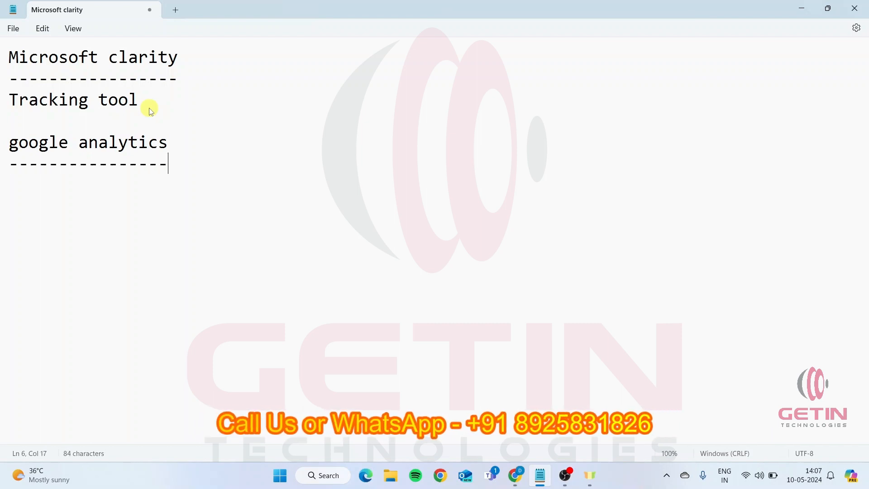
Switch to Chrome and examine the Google Analytics home overview, including new users and the suggested session, country and page view reports
{"action": "left_click", "coordinate": [517, 483]}
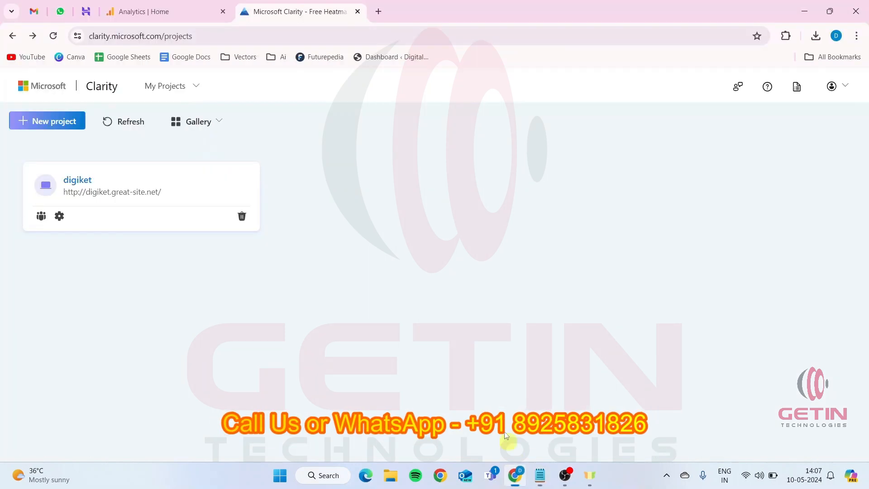
{"action": "left_click", "coordinate": [124, 12]}
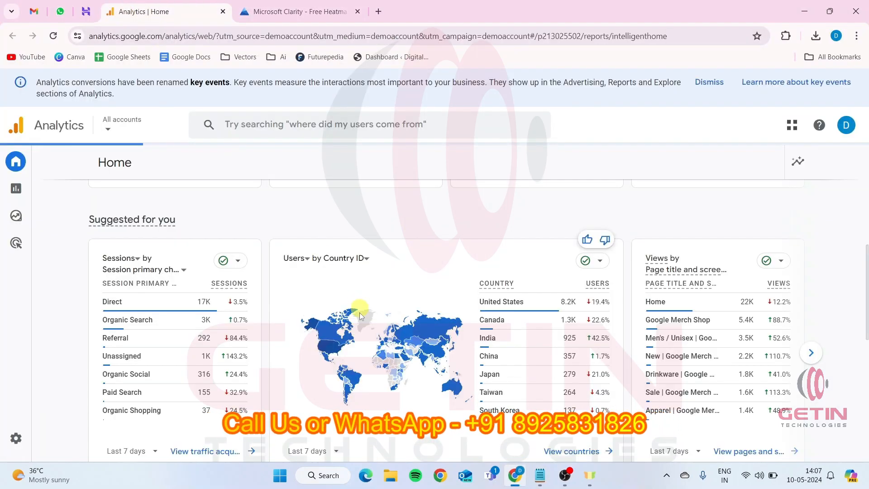
{"action": "scroll", "coordinate": [337, 235], "scroll_direction": "up", "scroll_amount": 5}
{"action": "scroll", "coordinate": [336, 235], "scroll_direction": "up", "scroll_amount": 3}
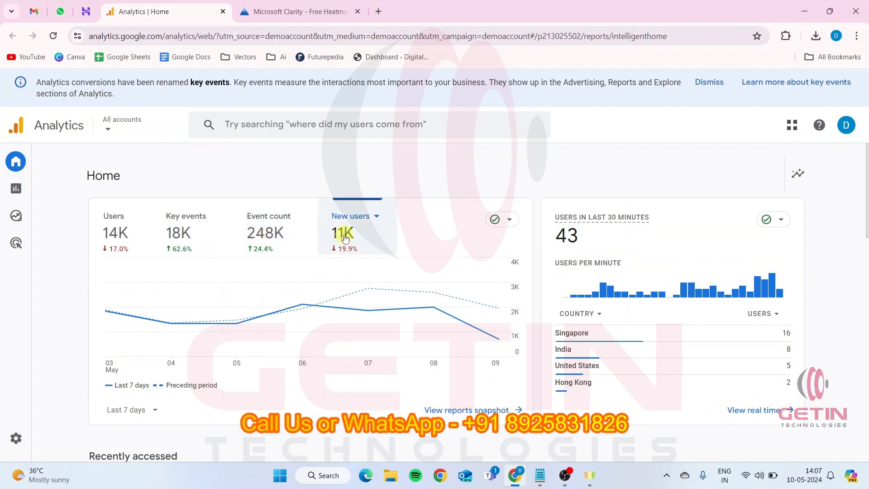
{"action": "scroll", "coordinate": [345, 238], "scroll_direction": "down", "scroll_amount": 8}
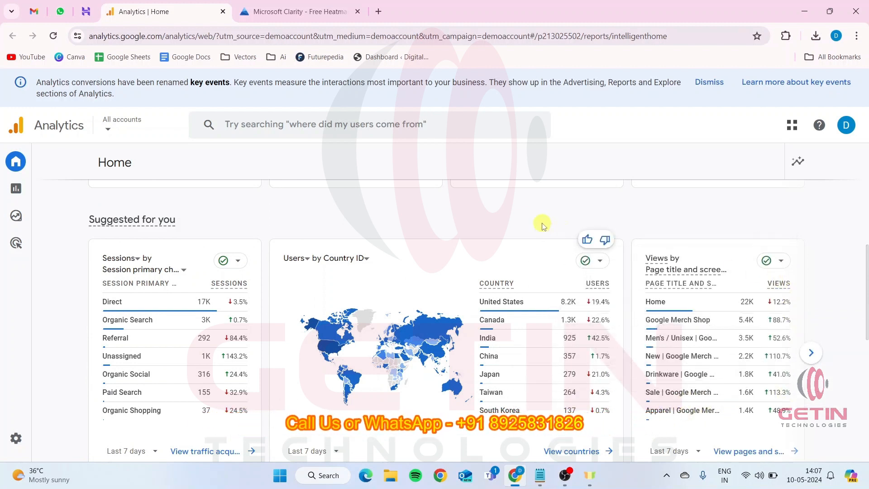
{"action": "scroll", "coordinate": [543, 226], "scroll_direction": "down", "scroll_amount": 1}
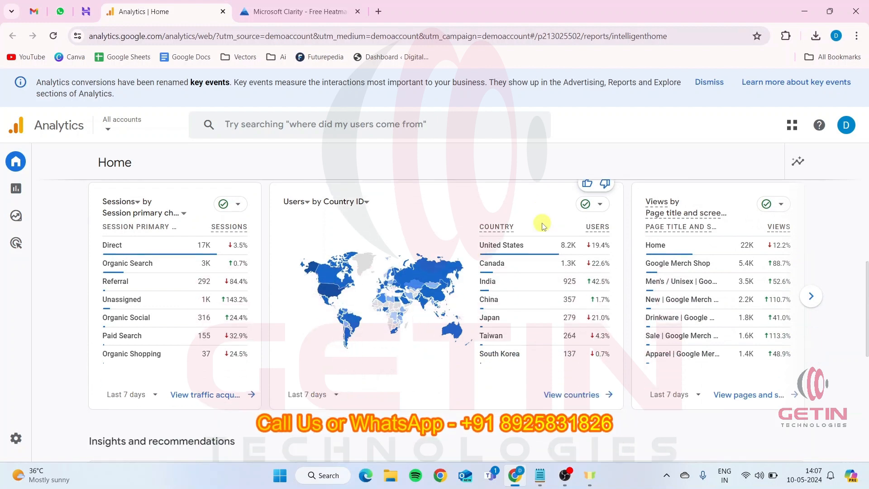
{"action": "scroll", "coordinate": [543, 226], "scroll_direction": "up", "scroll_amount": 1}
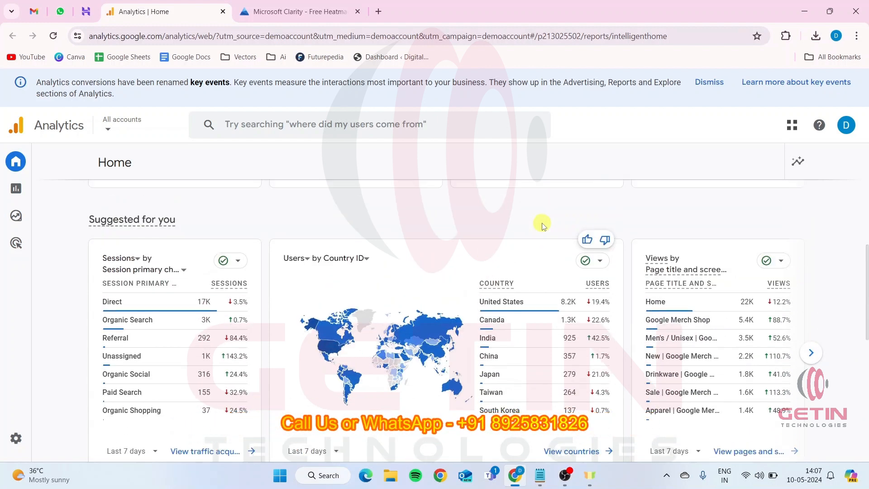
{"action": "mouse_move", "coordinate": [121, 311]}
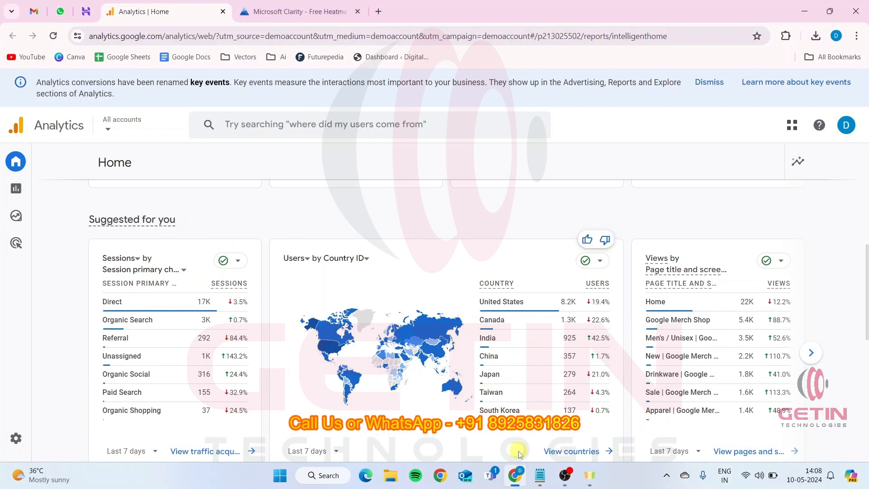
Switch to Notepad and add the lines "video recordings" and "heatmaps" below "Tracking tool", separated from it by a blank line
{"action": "left_click", "coordinate": [539, 482]}
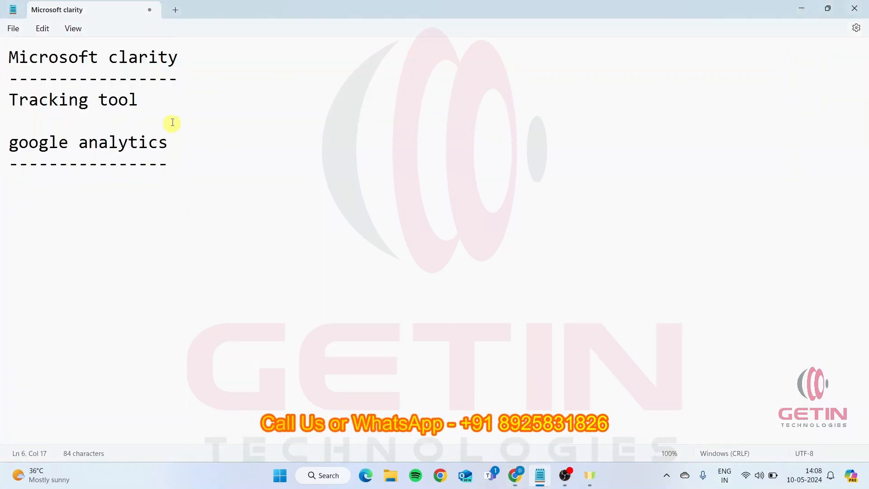
{"action": "key", "text": "Return"}
{"action": "key", "text": "Return"}
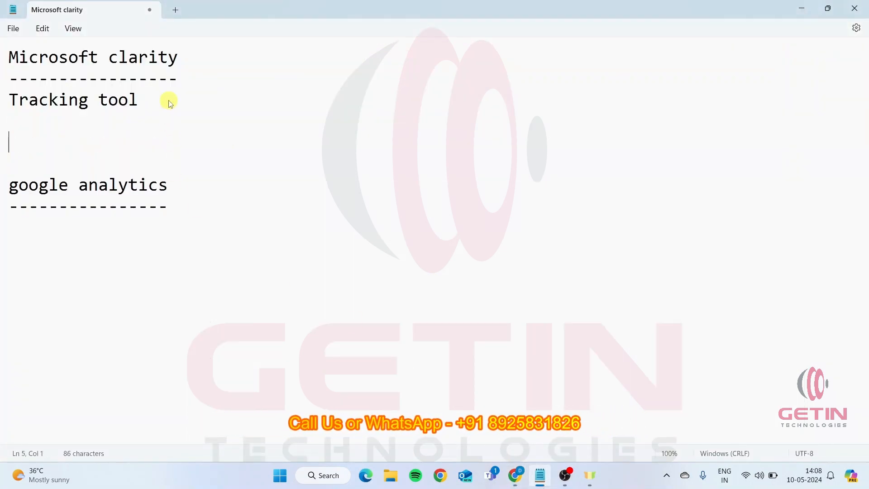
{"action": "type", "text": "video re"}
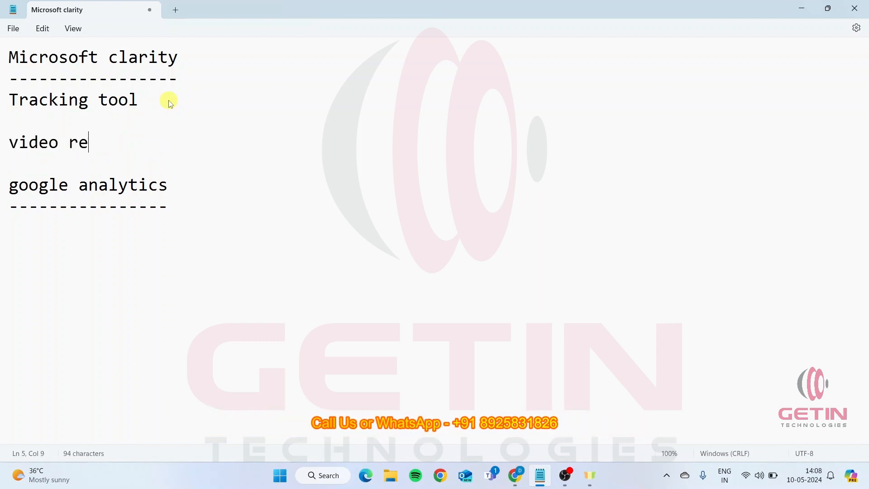
{"action": "type", "text": "cordings"}
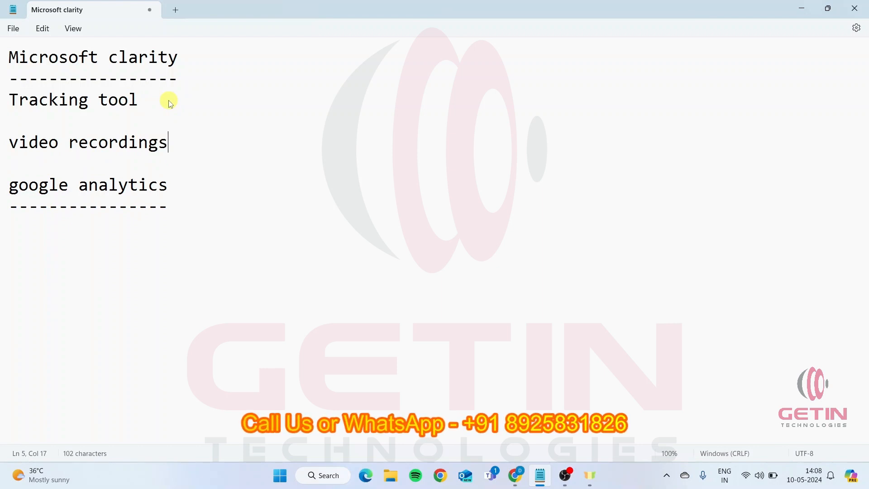
{"action": "key", "text": "Return"}
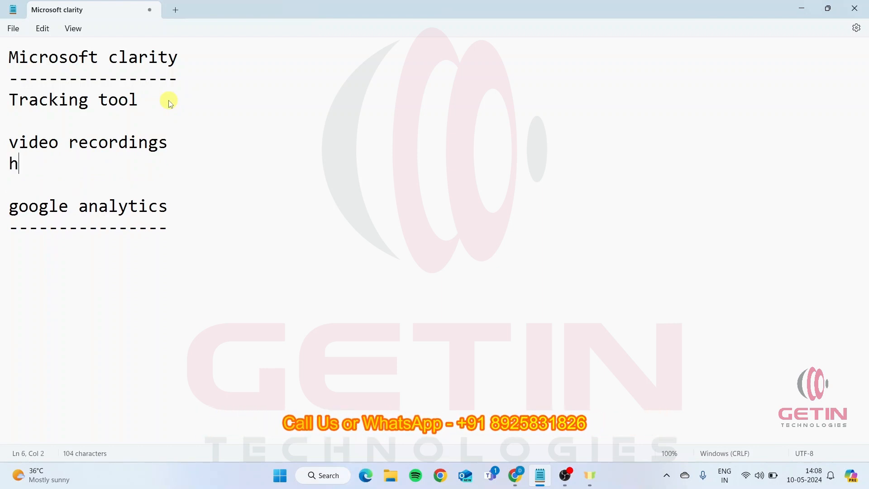
{"action": "type", "text": "heatmaps"}
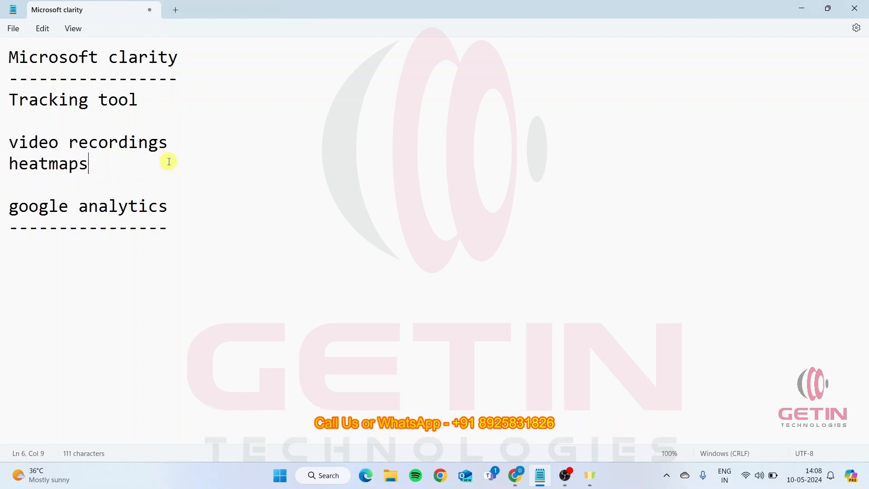
Switch to Chrome and open the website getintech.in in a new browser tab
{"action": "left_click", "coordinate": [524, 474]}
{"action": "left_click", "coordinate": [379, 11]}
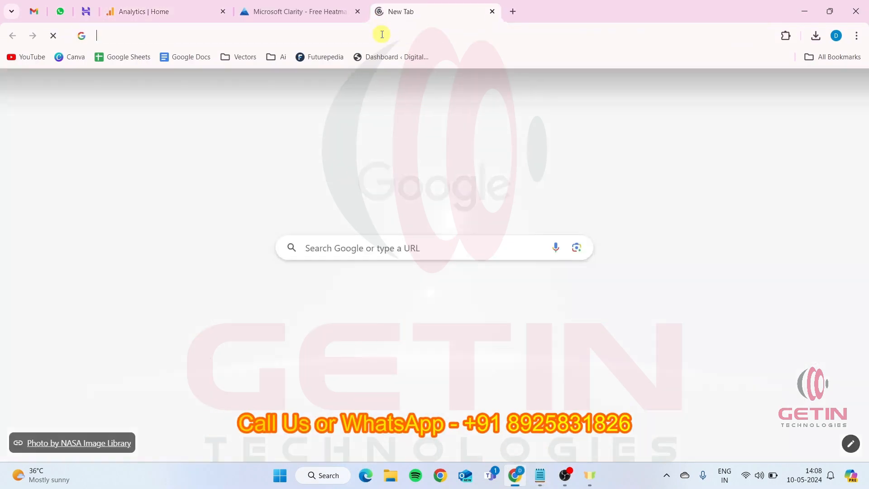
{"action": "left_click", "coordinate": [382, 34]}
{"action": "type", "text": "getin"}
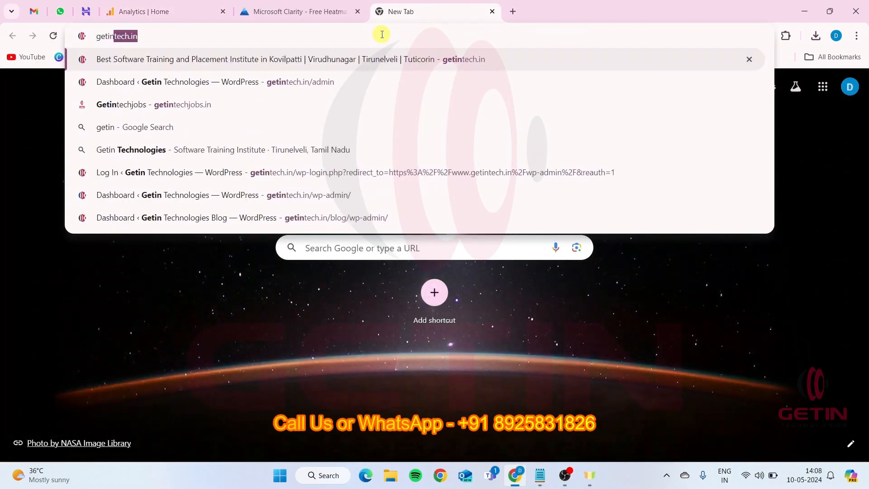
{"action": "key", "text": "Return"}
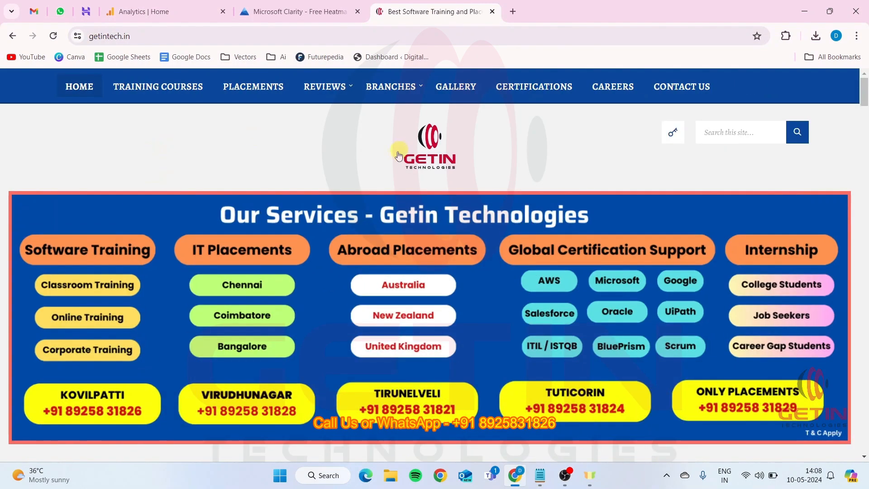
Look through the Getin Technologies home page, from the services banner to the software course cards and back to the page start
{"action": "scroll", "coordinate": [304, 159], "scroll_direction": "down", "scroll_amount": 1}
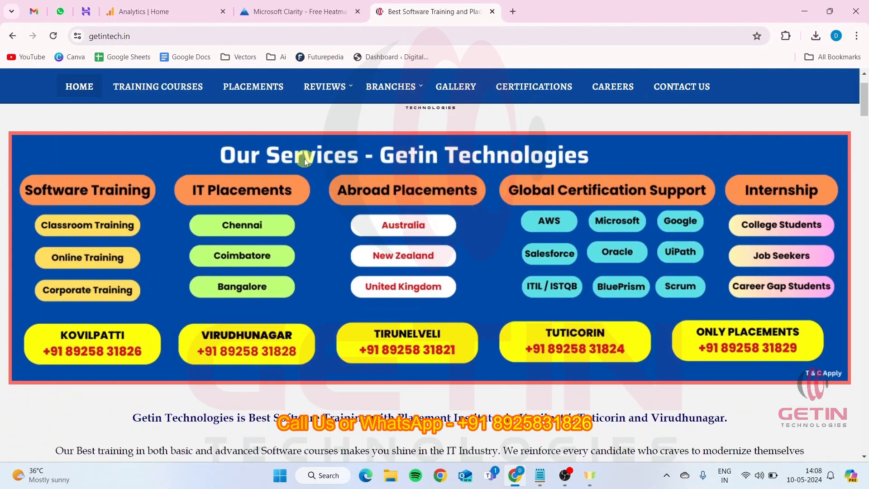
{"action": "scroll", "coordinate": [304, 158], "scroll_direction": "down", "scroll_amount": 2}
{"action": "scroll", "coordinate": [304, 159], "scroll_direction": "up", "scroll_amount": 3}
{"action": "scroll", "coordinate": [304, 158], "scroll_direction": "down", "scroll_amount": 5}
{"action": "scroll", "coordinate": [304, 158], "scroll_direction": "down", "scroll_amount": 12}
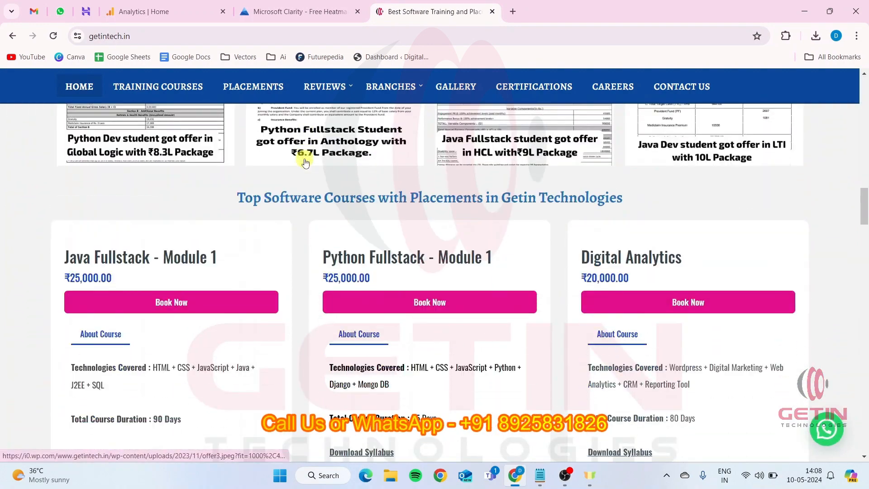
{"action": "scroll", "coordinate": [306, 162], "scroll_direction": "down", "scroll_amount": 1}
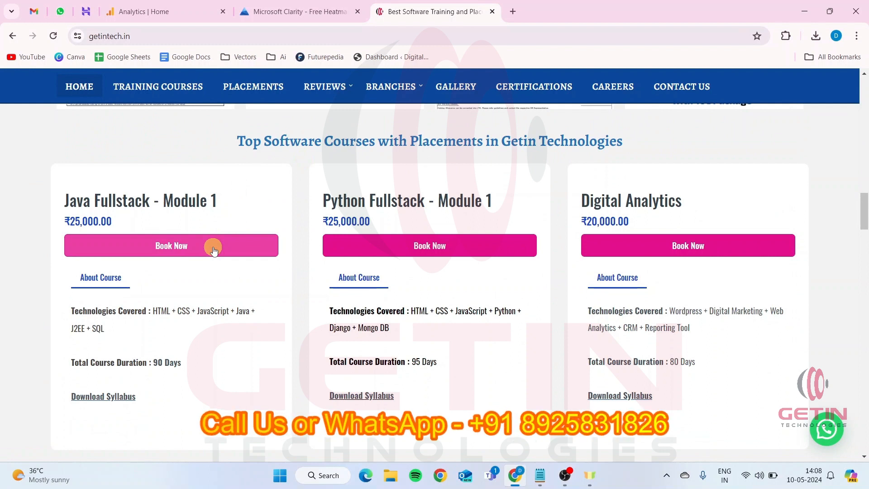
{"action": "left_click_drag", "start_coordinate": [334, 203], "coordinate": [494, 202]}
{"action": "scroll", "coordinate": [494, 206], "scroll_direction": "up", "scroll_amount": 3}
{"action": "scroll", "coordinate": [493, 205], "scroll_direction": "up", "scroll_amount": 8}
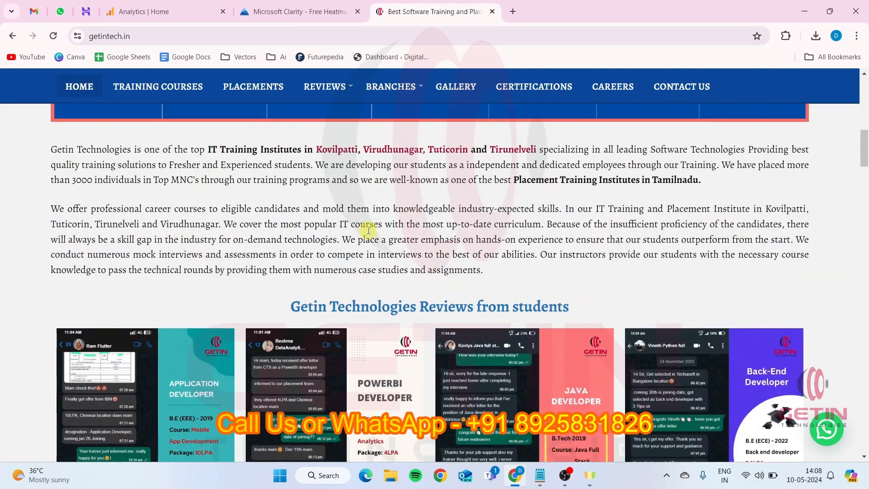
{"action": "scroll", "coordinate": [368, 231], "scroll_direction": "up", "scroll_amount": 3}
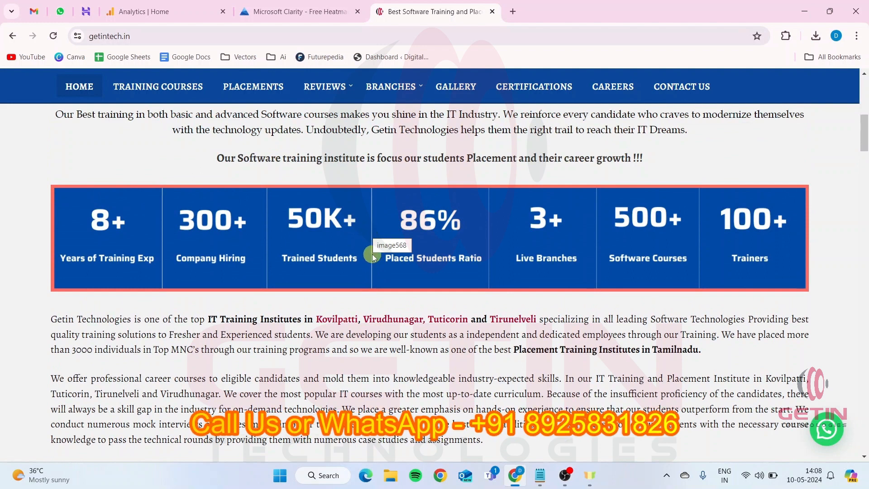
{"action": "scroll", "coordinate": [370, 253], "scroll_direction": "up", "scroll_amount": 1}
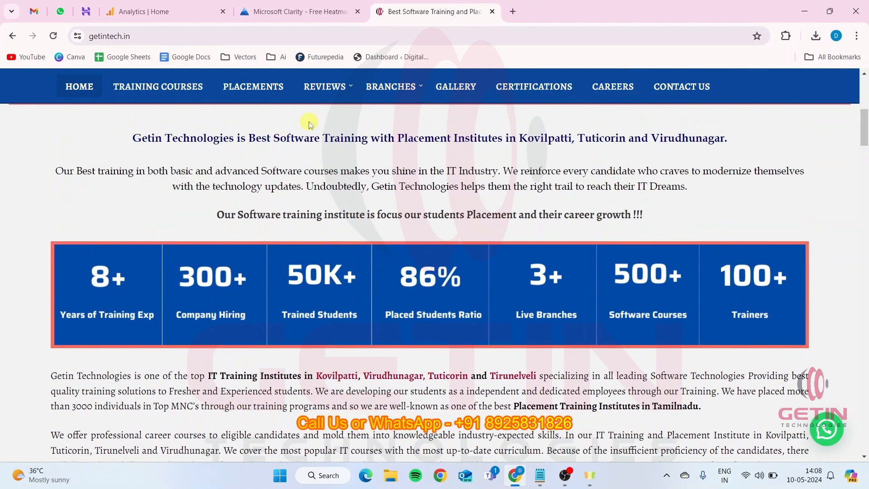
{"action": "scroll", "coordinate": [466, 226], "scroll_direction": "up", "scroll_amount": 3}
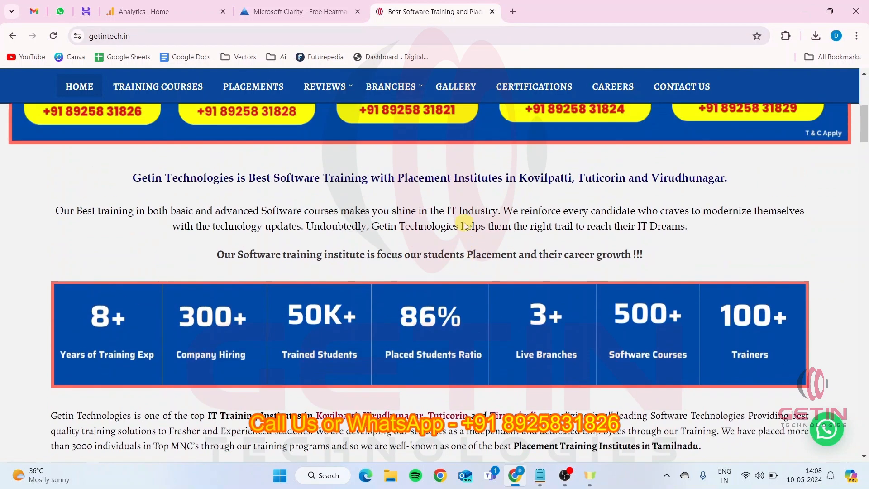
{"action": "scroll", "coordinate": [466, 227], "scroll_direction": "up", "scroll_amount": 3}
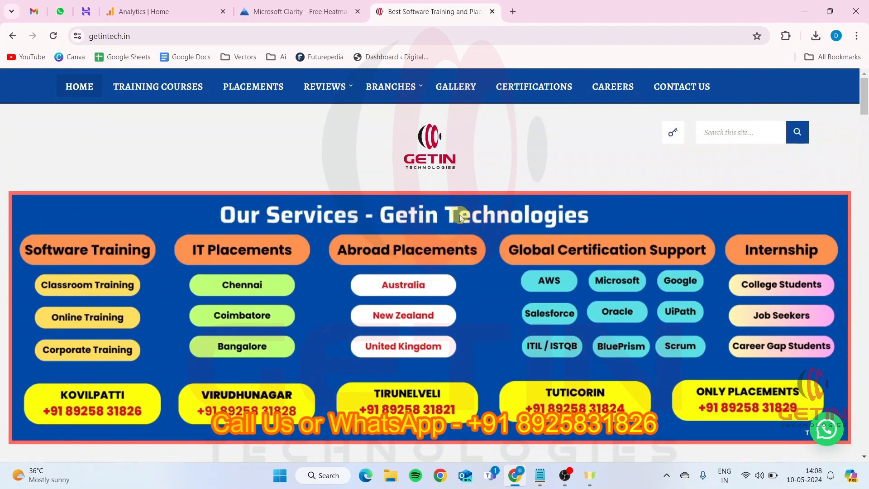
Switch to the Notepad notes and highlight the word "heatmaps"
{"action": "key", "text": "alt+Tab"}
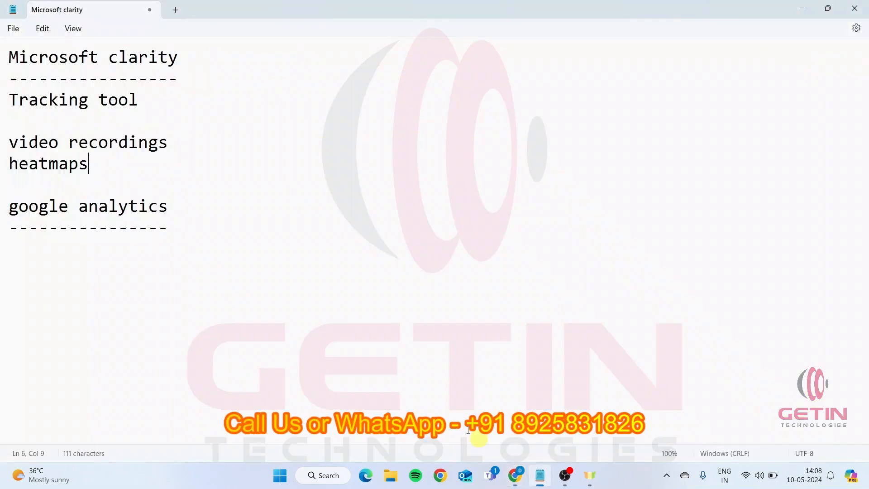
{"action": "double_click", "coordinate": [79, 167]}
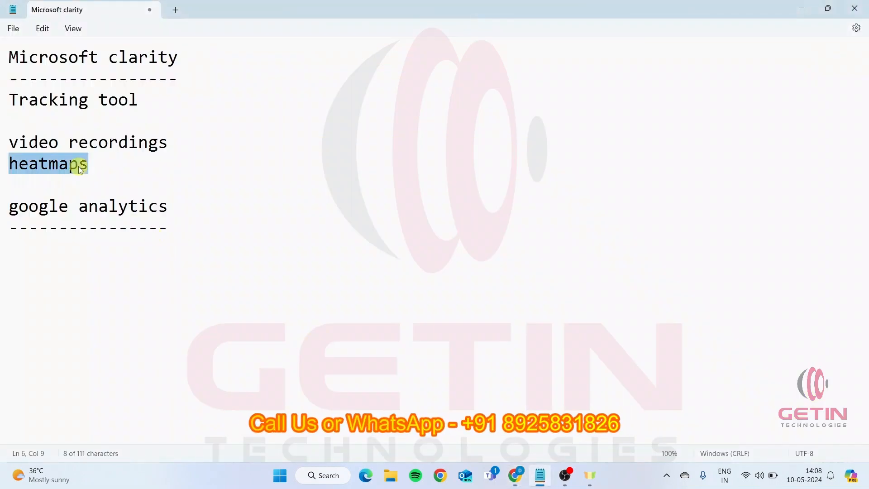
Return to the website in Chrome, examine its course cards and More courses link, and briefly check the Notepad notes
{"action": "left_click", "coordinate": [522, 484]}
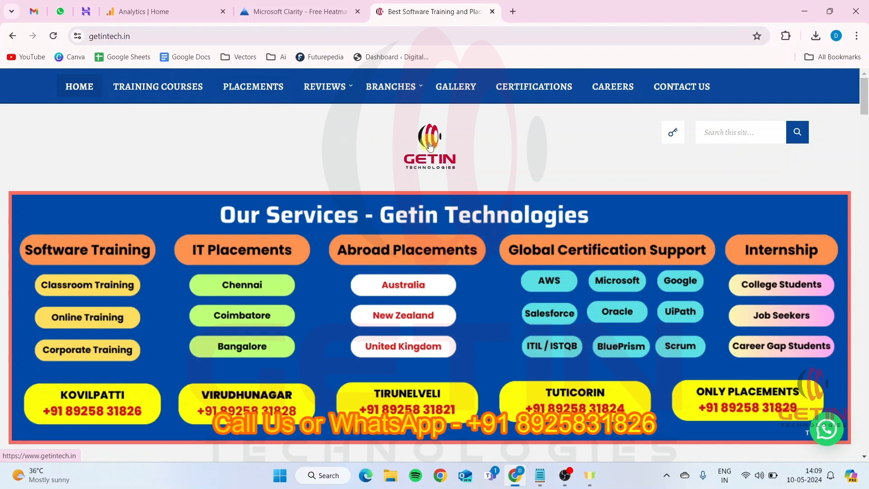
{"action": "scroll", "coordinate": [426, 150], "scroll_direction": "down", "scroll_amount": 6}
{"action": "scroll", "coordinate": [426, 149], "scroll_direction": "down", "scroll_amount": 15}
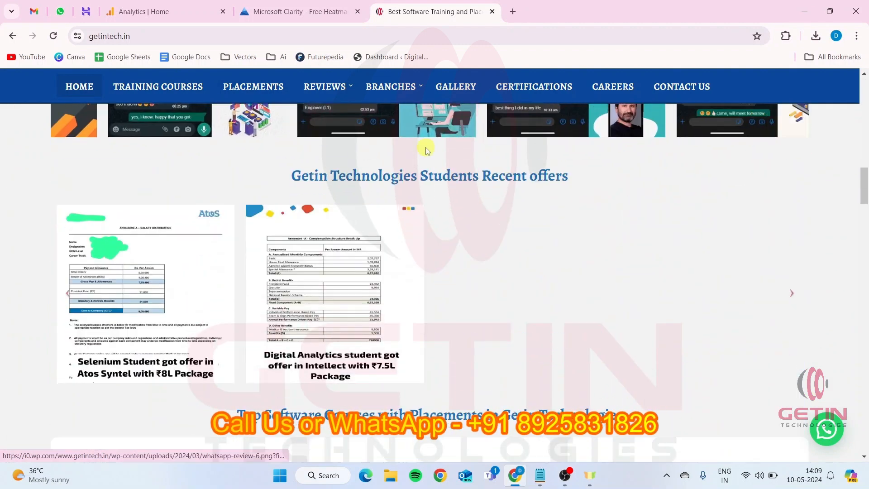
{"action": "scroll", "coordinate": [426, 147], "scroll_direction": "down", "scroll_amount": 1}
{"action": "scroll", "coordinate": [425, 147], "scroll_direction": "up", "scroll_amount": 1}
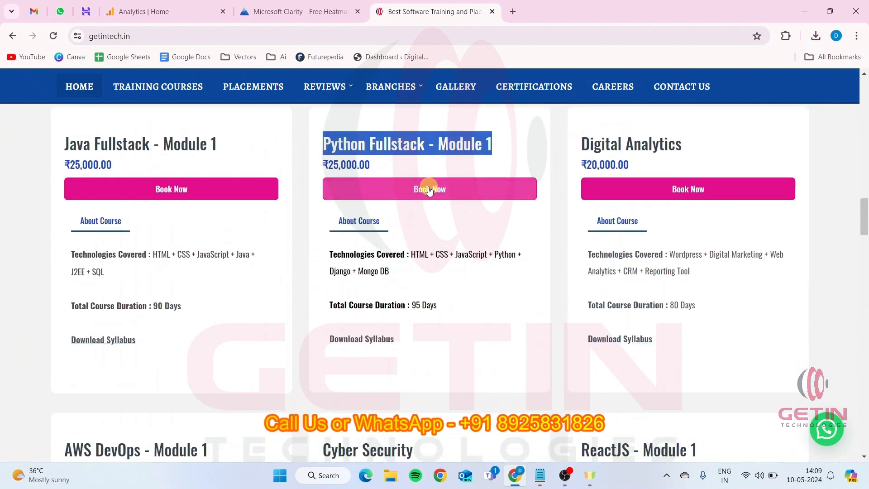
{"action": "scroll", "coordinate": [582, 223], "scroll_direction": "down", "scroll_amount": 5}
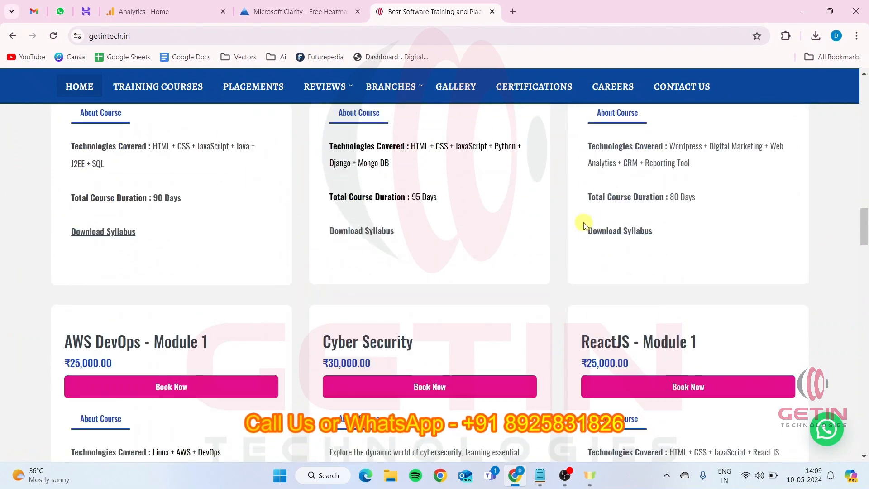
{"action": "scroll", "coordinate": [583, 222], "scroll_direction": "down", "scroll_amount": 10}
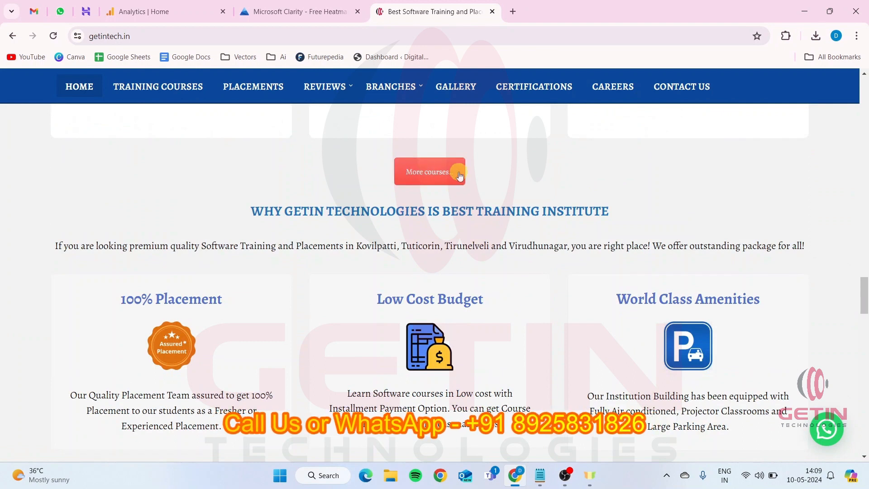
{"action": "scroll", "coordinate": [438, 177], "scroll_direction": "up", "scroll_amount": 1}
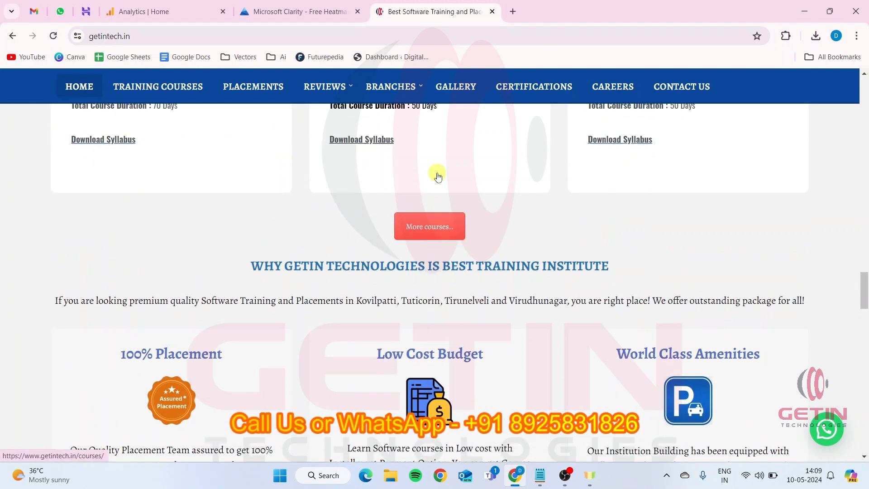
{"action": "scroll", "coordinate": [447, 225], "scroll_direction": "up", "scroll_amount": 3}
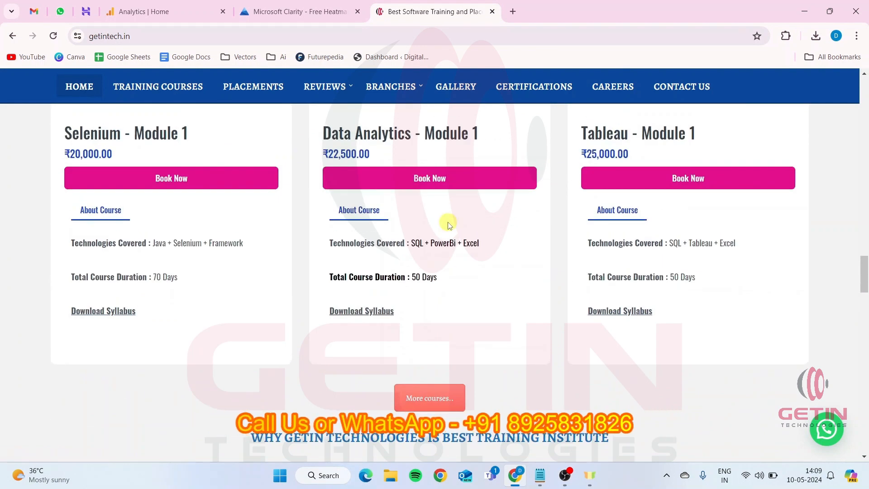
{"action": "left_click", "coordinate": [540, 476]}
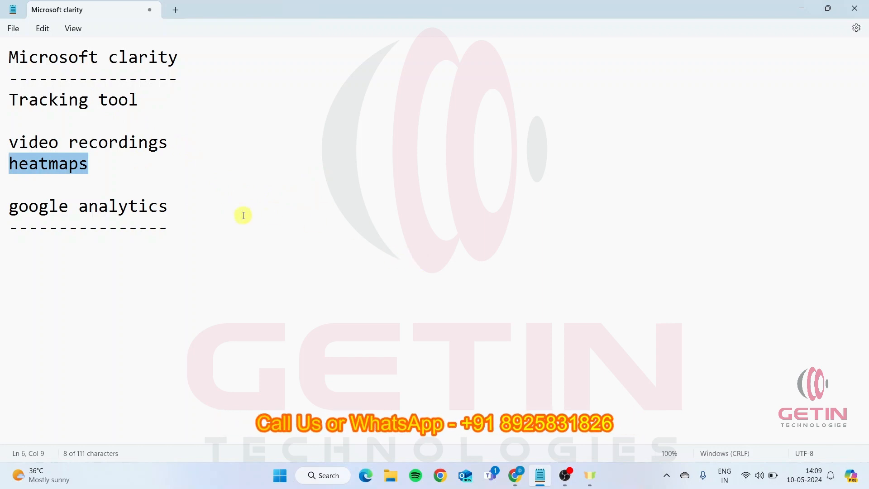
{"action": "left_click", "coordinate": [515, 475]}
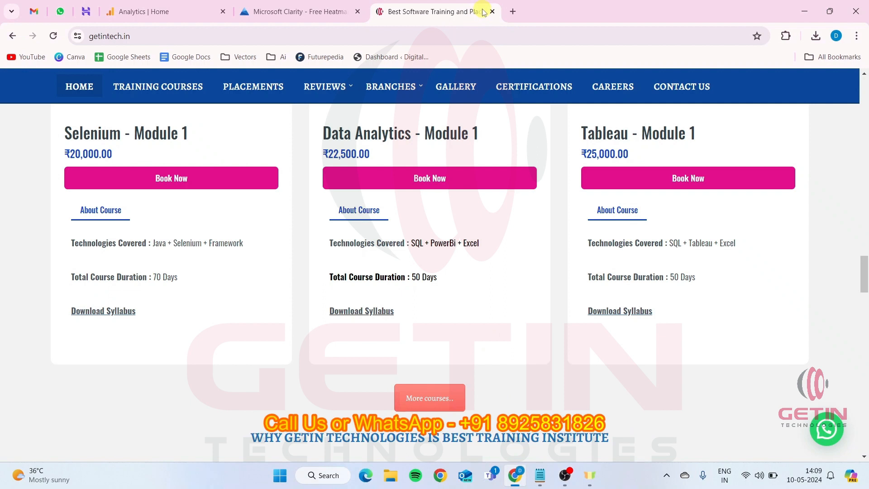
Search Google for "microsoft clarity" in a new browser tab, open its projects page and close the older Clarity tab
{"action": "left_click", "coordinate": [512, 12]}
{"action": "left_click", "coordinate": [513, 37]}
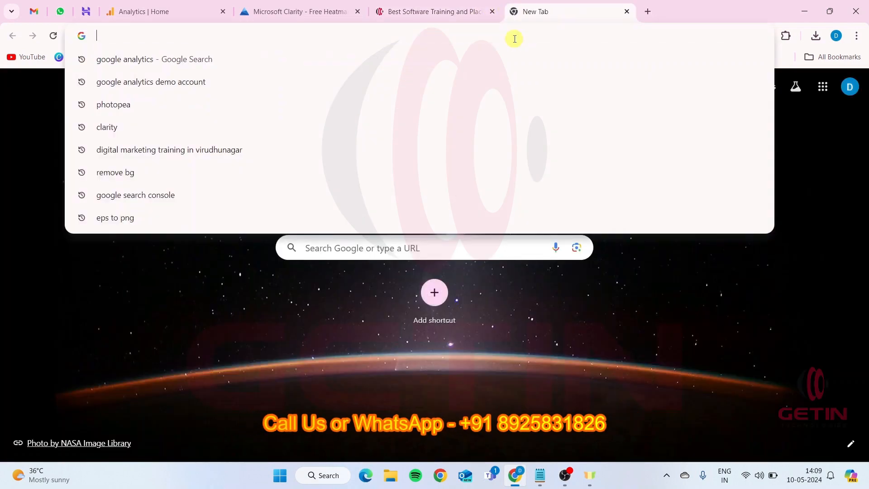
{"action": "type", "text": "micro"}
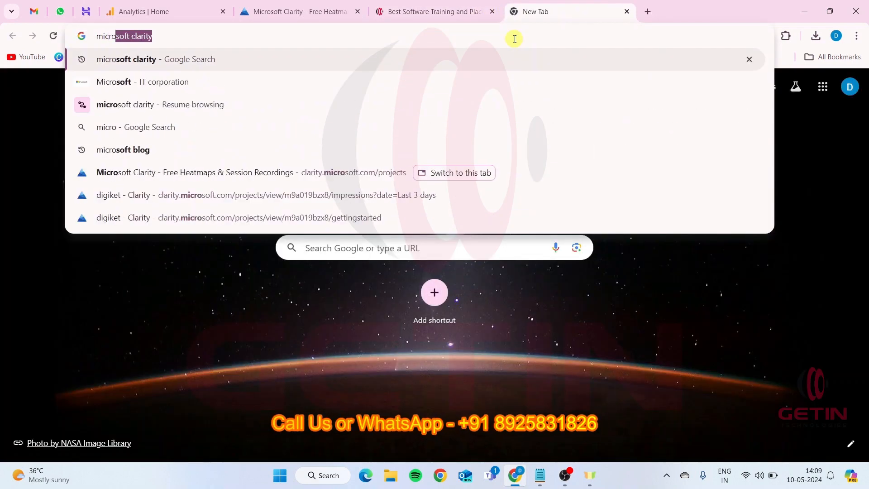
{"action": "key", "text": "Return"}
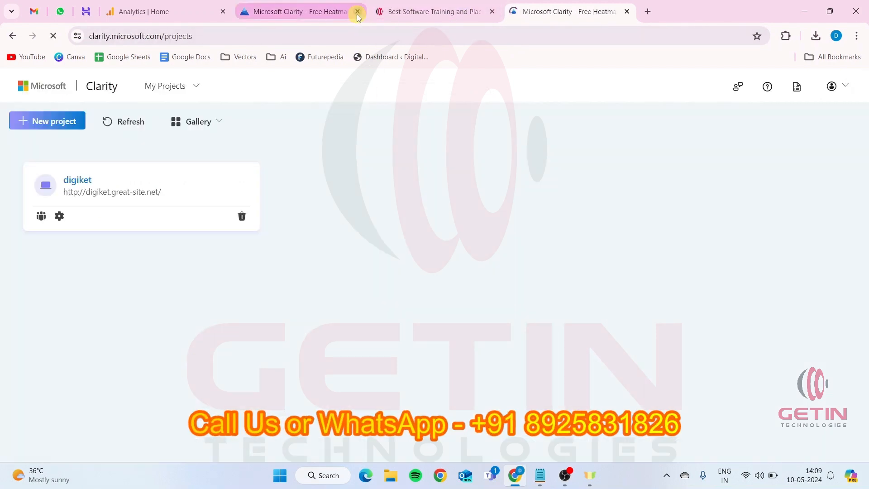
{"action": "left_click", "coordinate": [357, 11]}
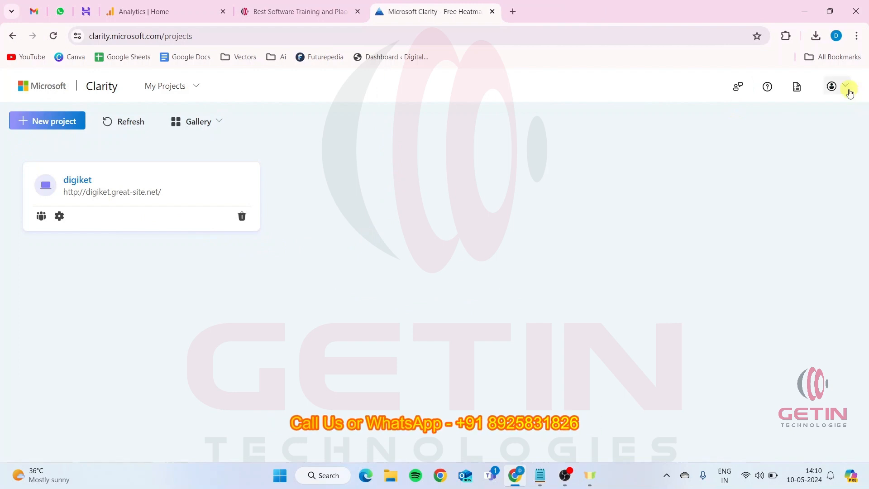
Open the Microsoft Clarity site in an incognito window, view its sign-up methods and close that window
{"action": "left_click", "coordinate": [855, 36]}
{"action": "left_click", "coordinate": [704, 93]}
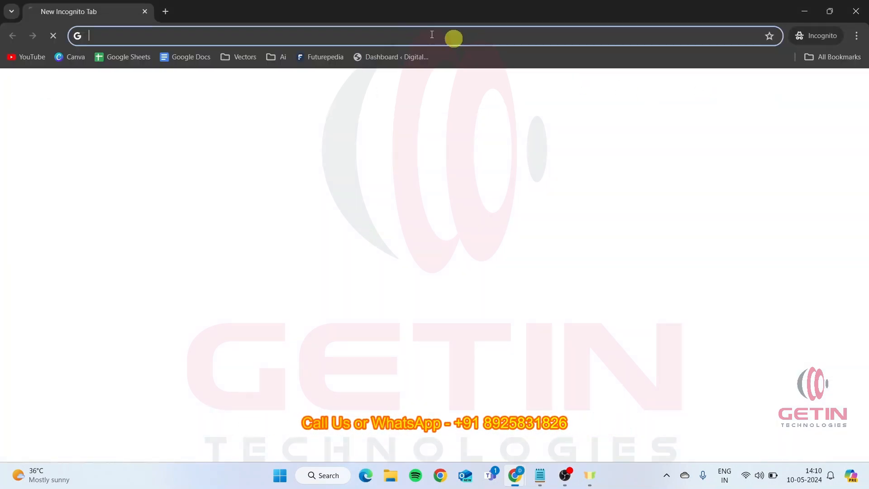
{"action": "type", "text": "microsoft clarity"}
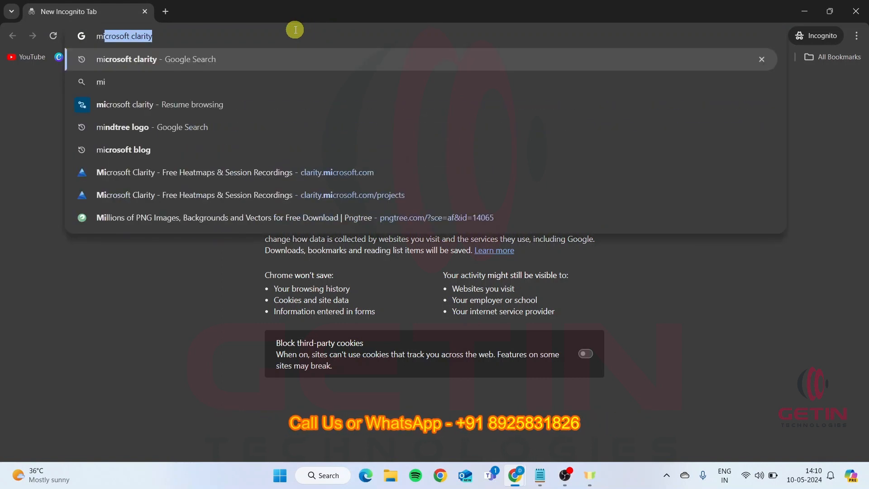
{"action": "key", "text": "Return"}
{"action": "left_click", "coordinate": [252, 205]}
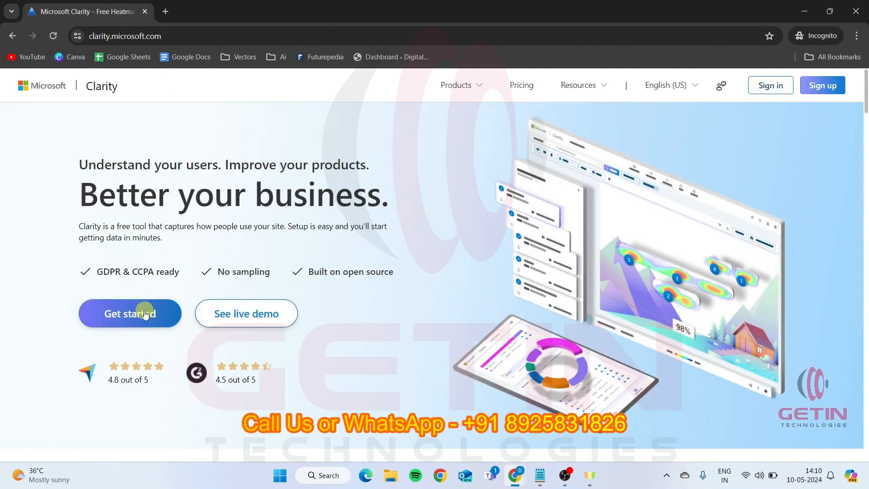
{"action": "left_click", "coordinate": [138, 313]}
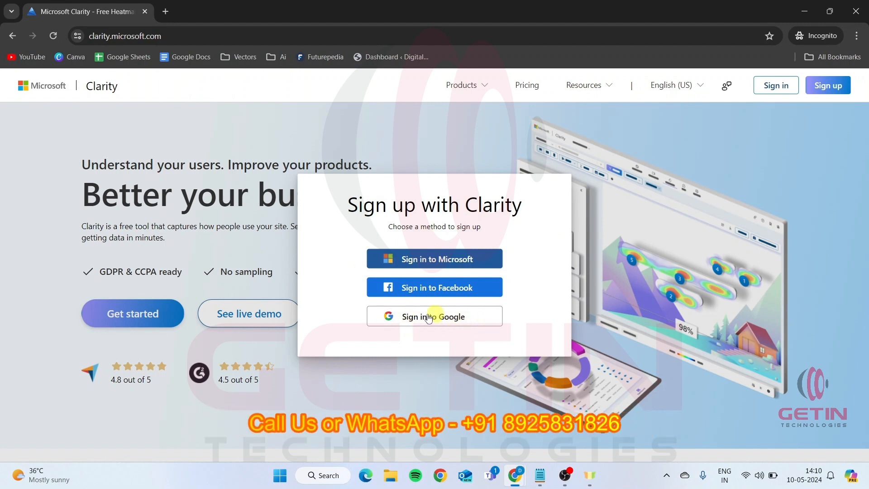
{"action": "left_click", "coordinate": [145, 12]}
Start a new Clarity project, check the mobile app option, and name it "getin" as a website project
{"action": "left_click", "coordinate": [68, 121]}
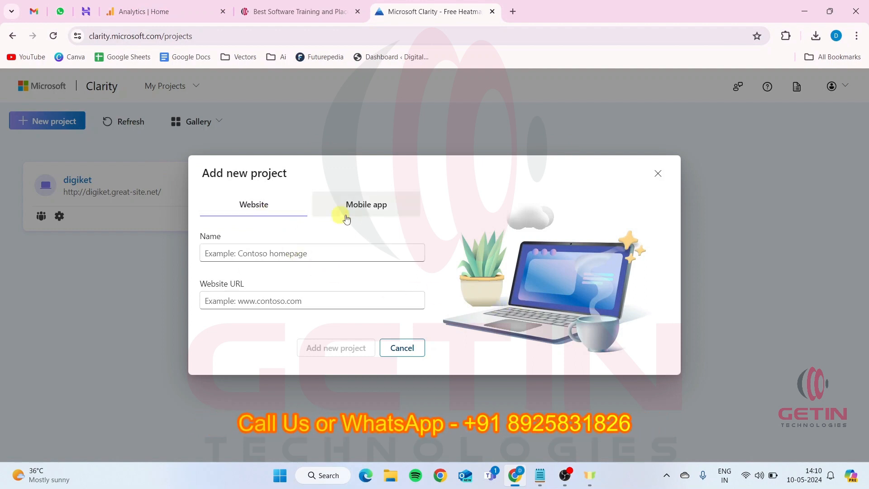
{"action": "left_click", "coordinate": [366, 217]}
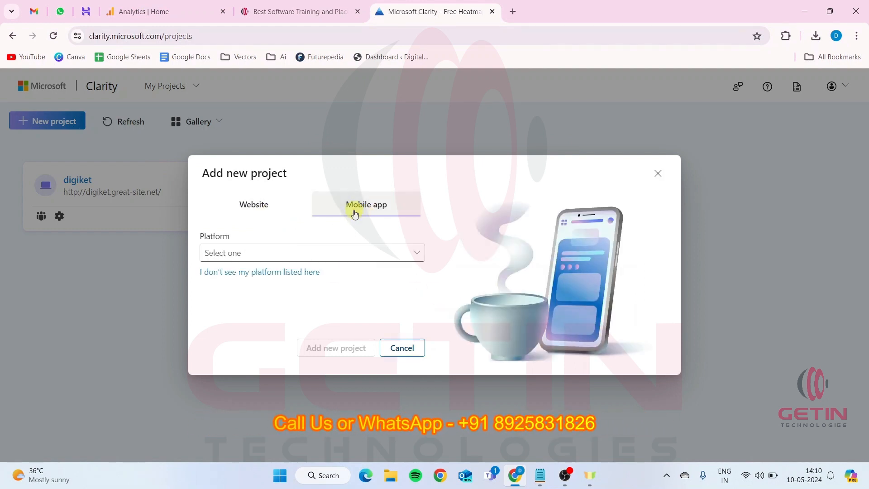
{"action": "left_click", "coordinate": [273, 197]}
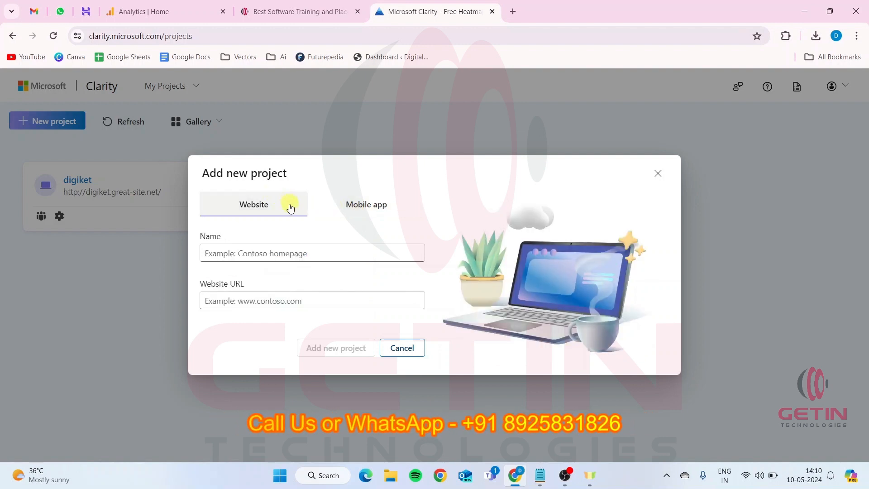
{"action": "left_click", "coordinate": [248, 251]}
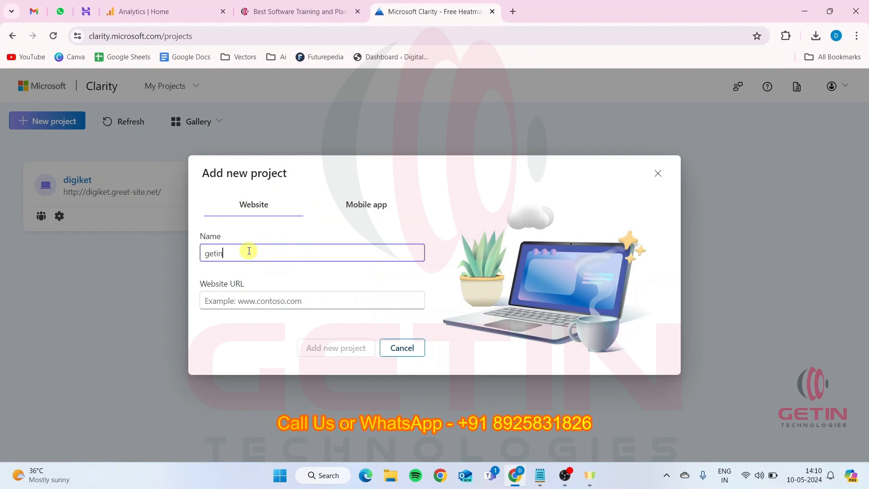
{"action": "left_click", "coordinate": [271, 293]}
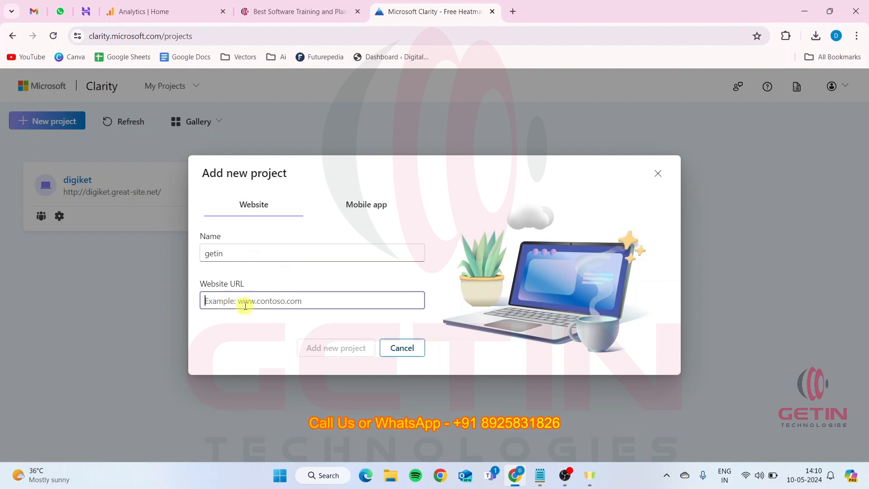
Open digiket.great-site.net in a new browser tab and copy its address
{"action": "left_click", "coordinate": [511, 12]}
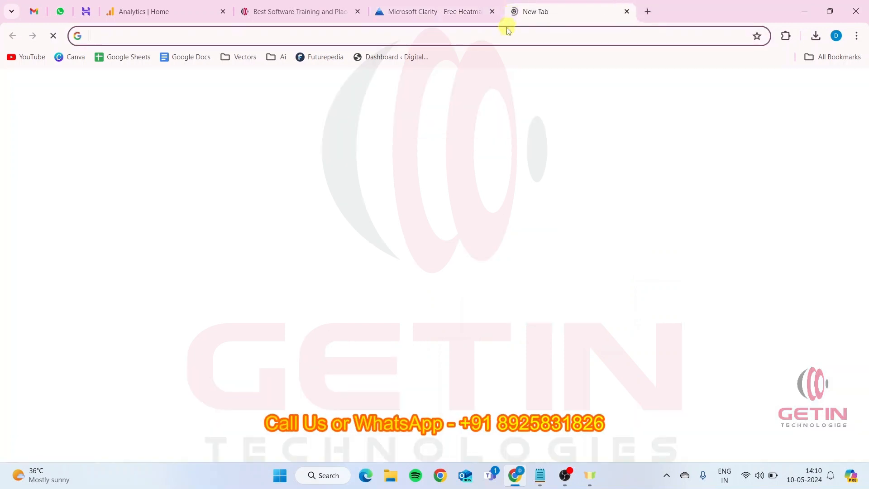
{"action": "left_click", "coordinate": [507, 36]}
{"action": "type", "text": "d"}
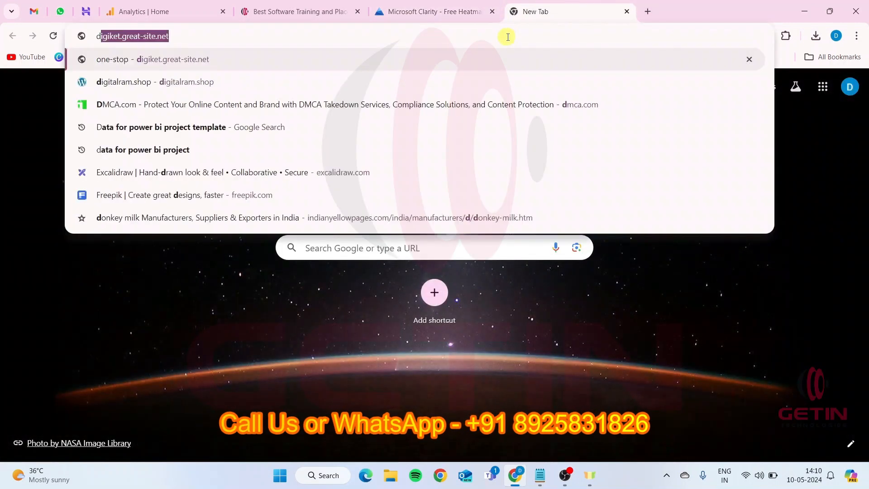
{"action": "key", "text": "Return"}
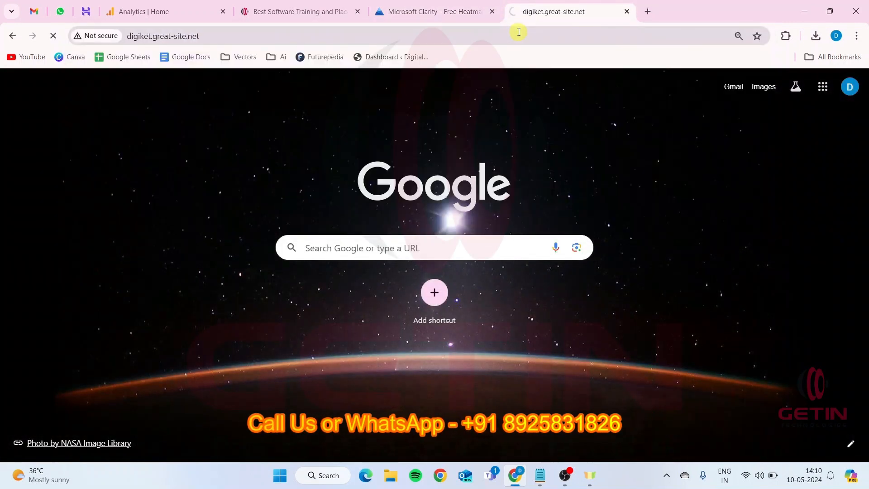
{"action": "left_click", "coordinate": [519, 33]}
{"action": "key", "text": "ctrl+c"}
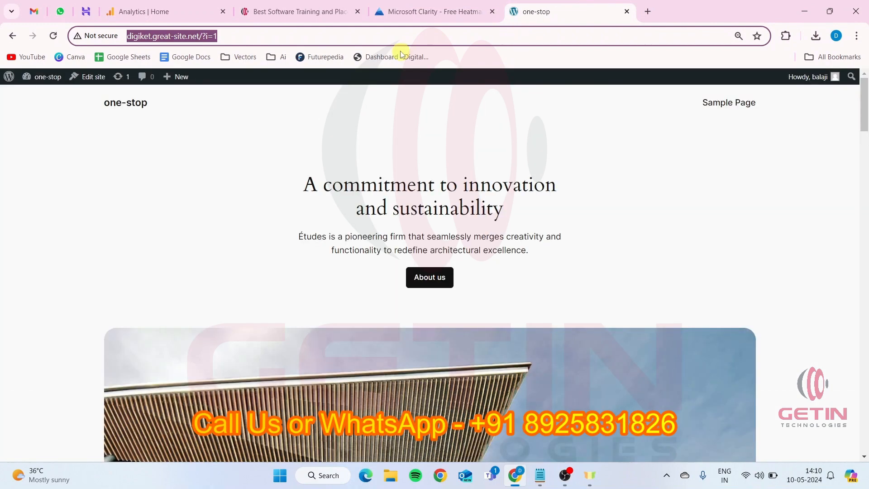
{"action": "left_click", "coordinate": [399, 11]}
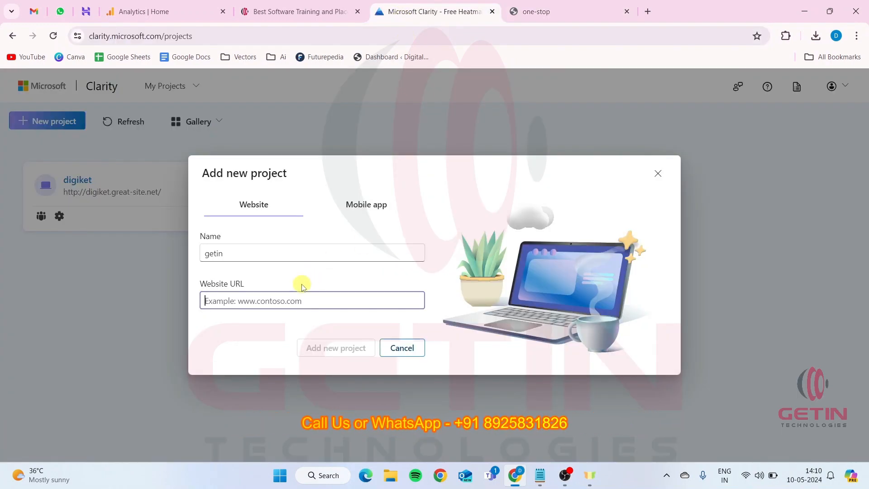
{"action": "key", "text": "ctrl+v"}
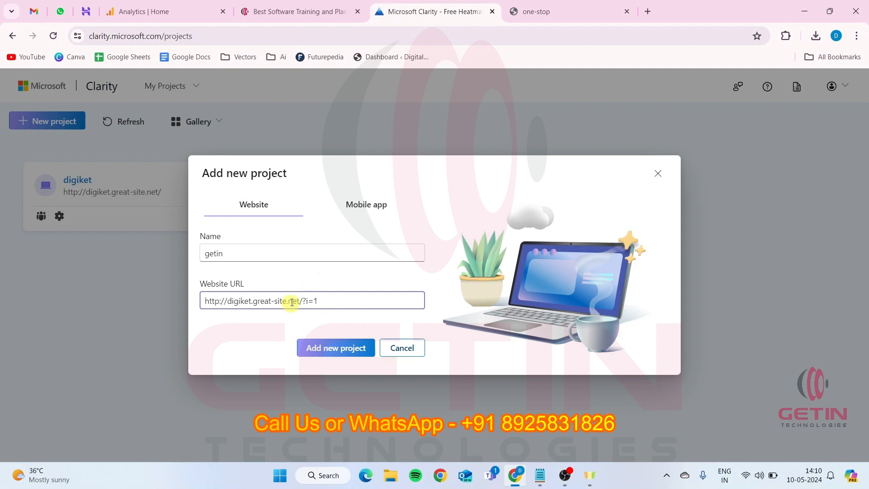
{"action": "left_click_drag", "start_coordinate": [299, 301], "coordinate": [324, 302]}
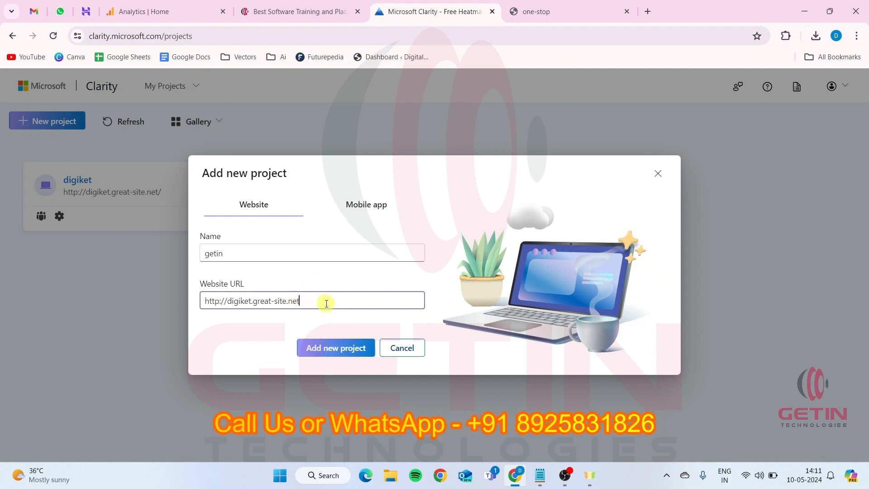
{"action": "left_click", "coordinate": [336, 349]}
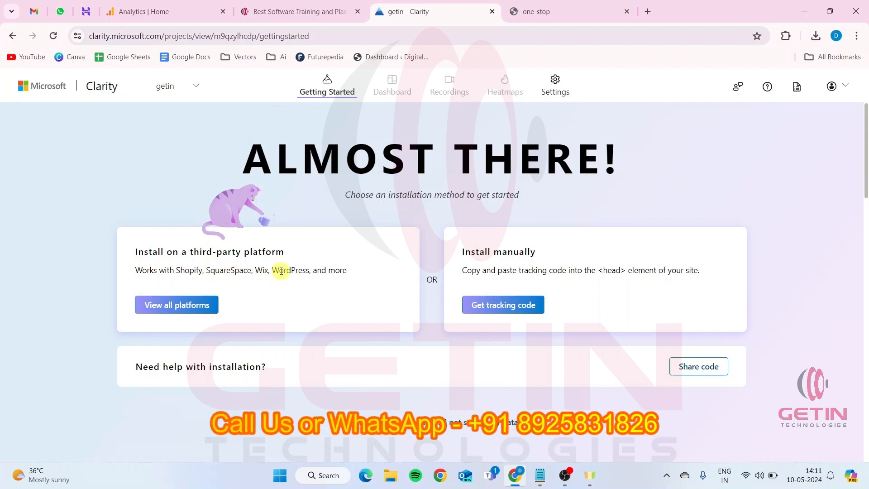
Look through the third-party platforms offered for installing Clarity and return to the installation methods
{"action": "left_click", "coordinate": [184, 303]}
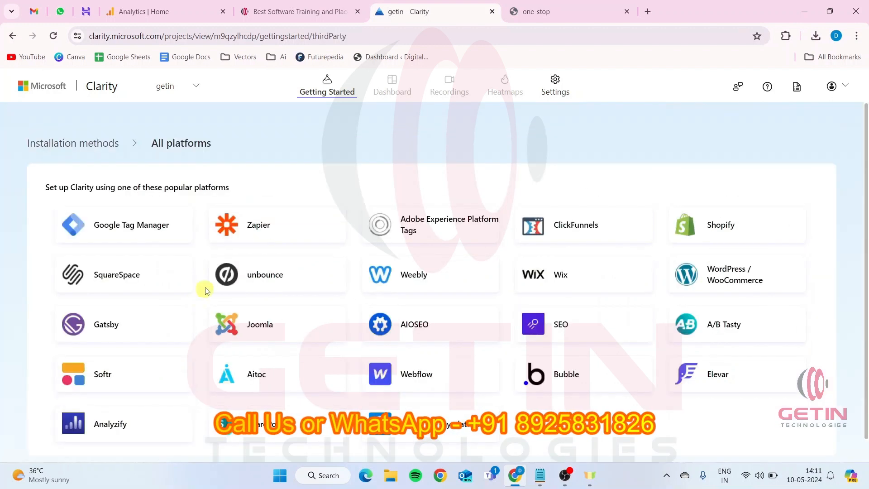
{"action": "scroll", "coordinate": [493, 270], "scroll_direction": "down", "scroll_amount": 1}
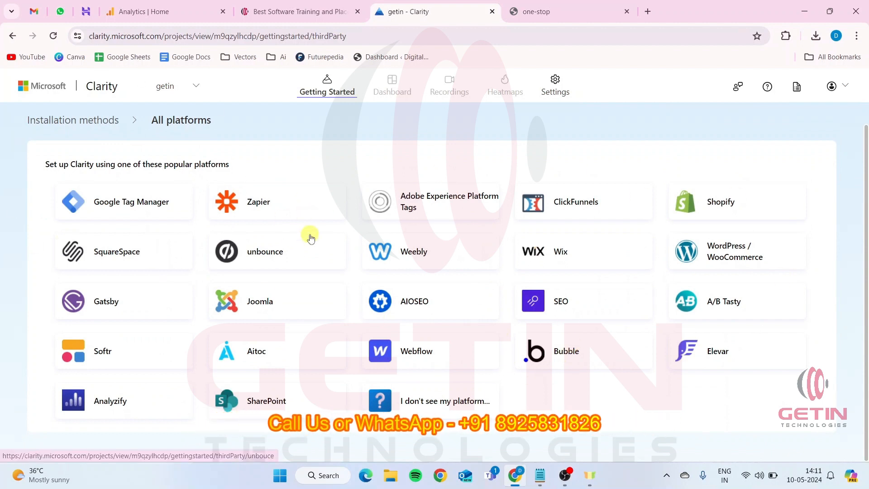
{"action": "left_click", "coordinate": [86, 121]}
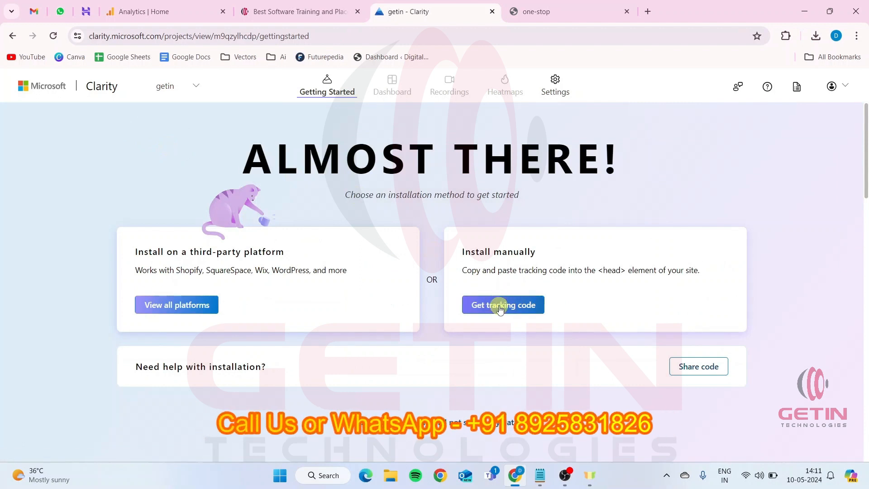
Open the manual installation instructions, highlight the tracking script and the <head> reference, and copy the code to the clipboard
{"action": "left_click_drag", "start_coordinate": [461, 251], "coordinate": [537, 255]}
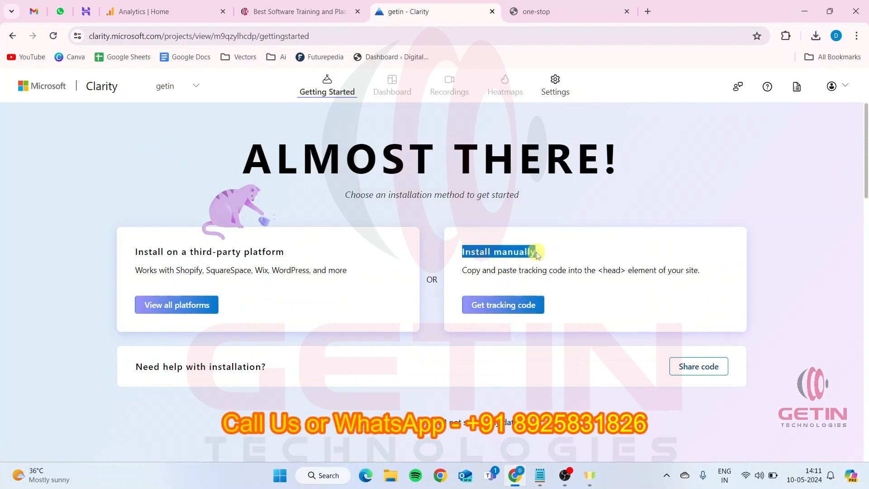
{"action": "left_click", "coordinate": [516, 304]}
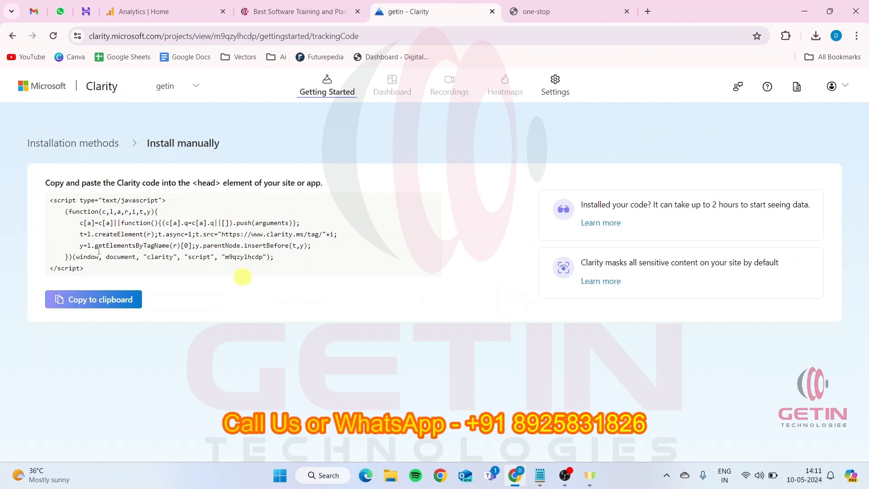
{"action": "left_click_drag", "start_coordinate": [55, 202], "coordinate": [97, 266]}
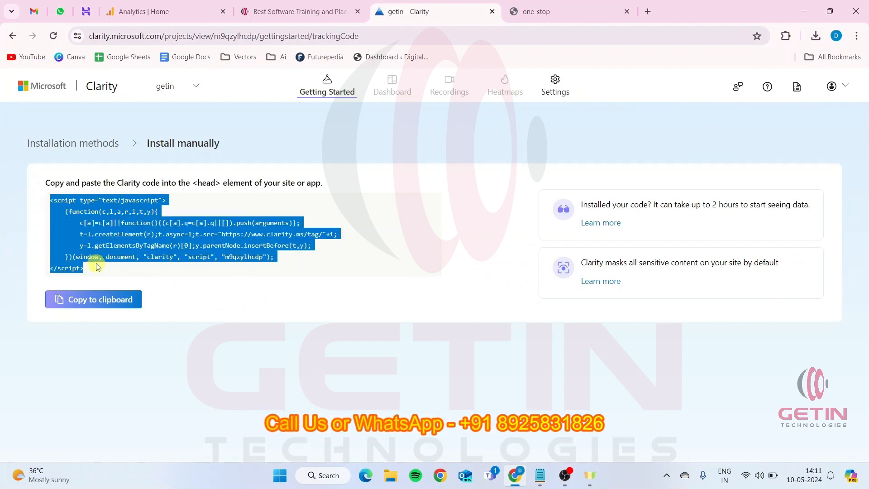
{"action": "left_click_drag", "start_coordinate": [192, 183], "coordinate": [219, 184]}
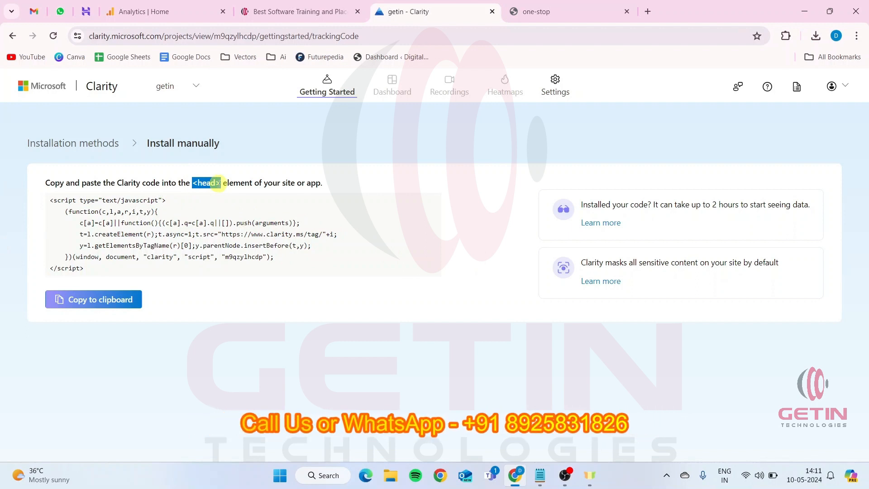
{"action": "left_click", "coordinate": [112, 300]}
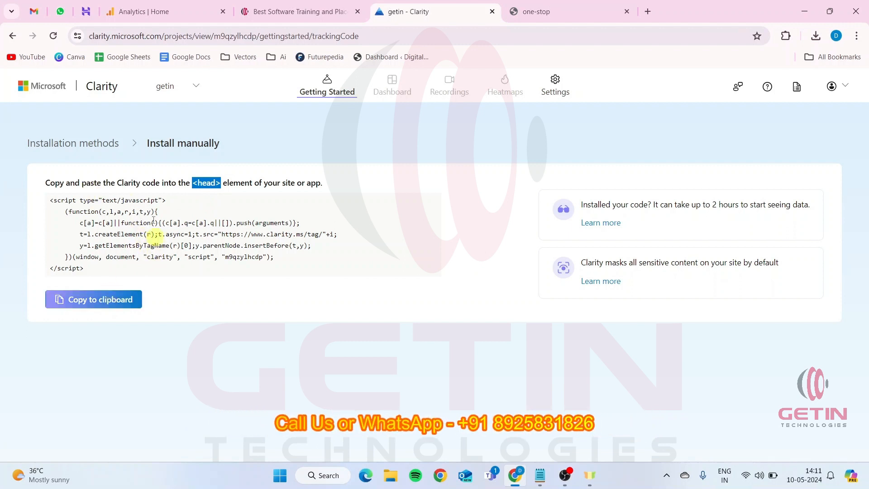
Review the list of third-party platforms once more and go back to the installation methods
{"action": "left_click", "coordinate": [96, 147]}
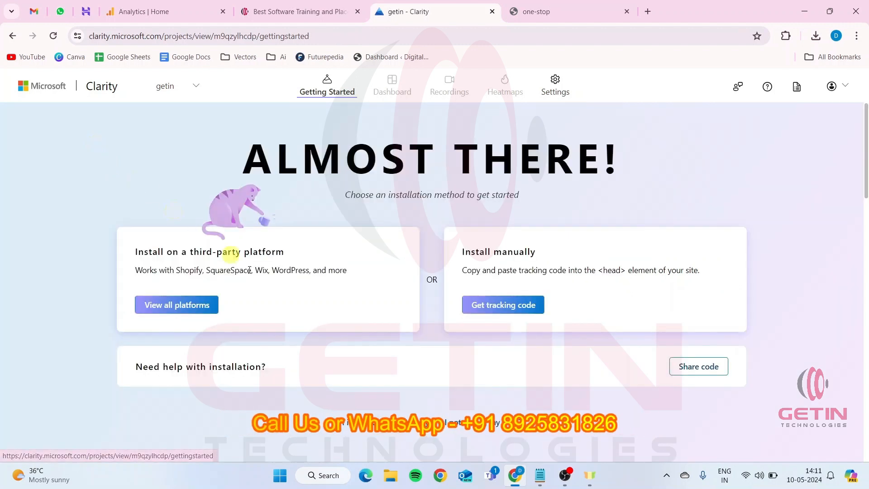
{"action": "left_click", "coordinate": [156, 305]}
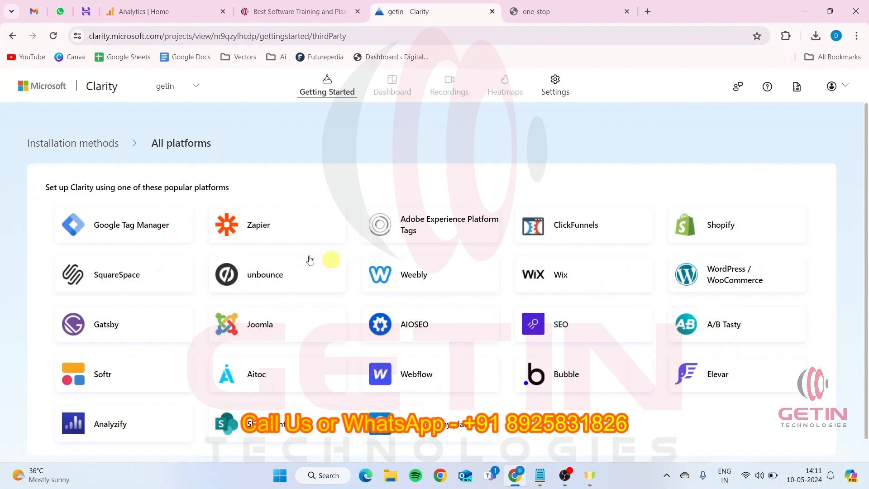
{"action": "left_click", "coordinate": [100, 152]}
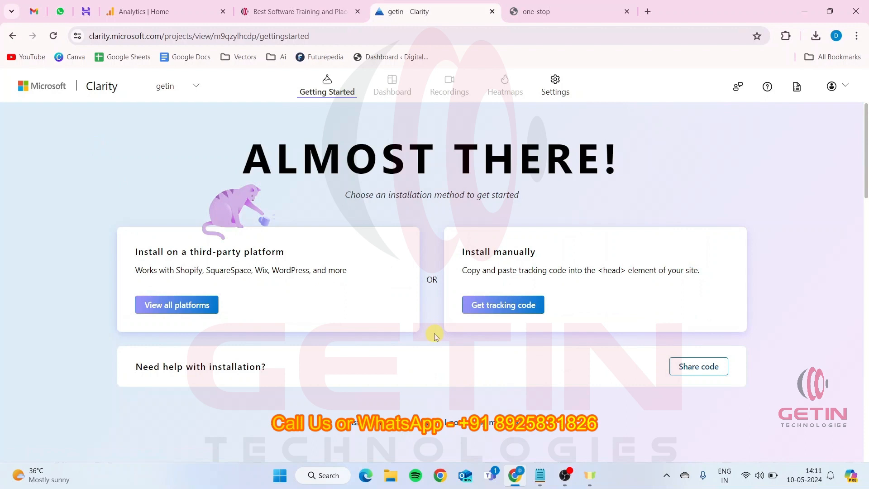
Choose manual installation for the getin project and copy its Clarity tracking code to the clipboard
{"action": "left_click_drag", "start_coordinate": [458, 254], "coordinate": [539, 254]}
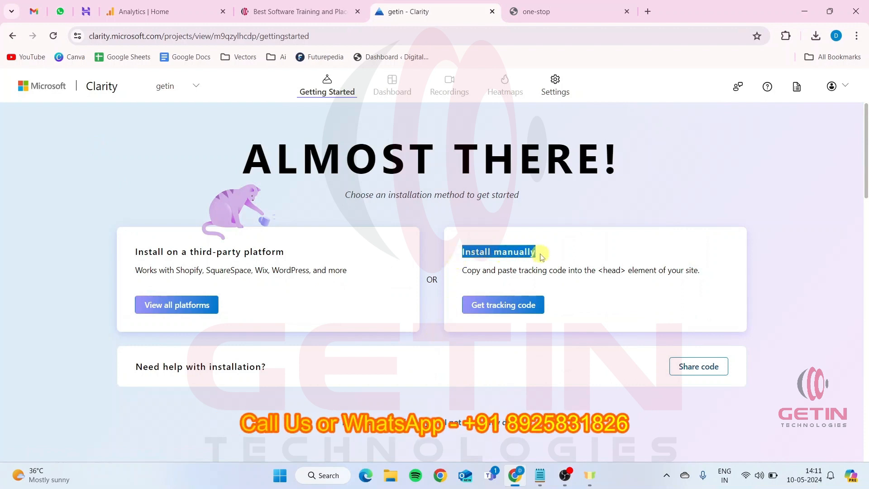
{"action": "left_click", "coordinate": [499, 305]}
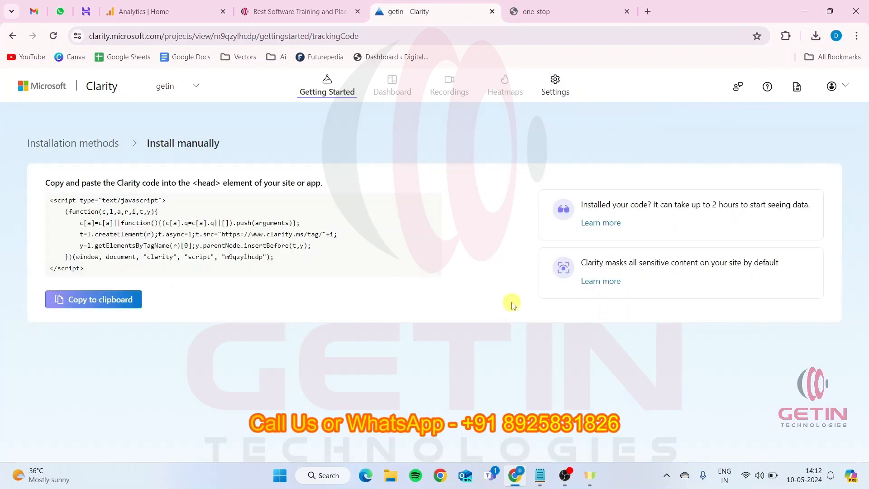
{"action": "left_click", "coordinate": [106, 302]}
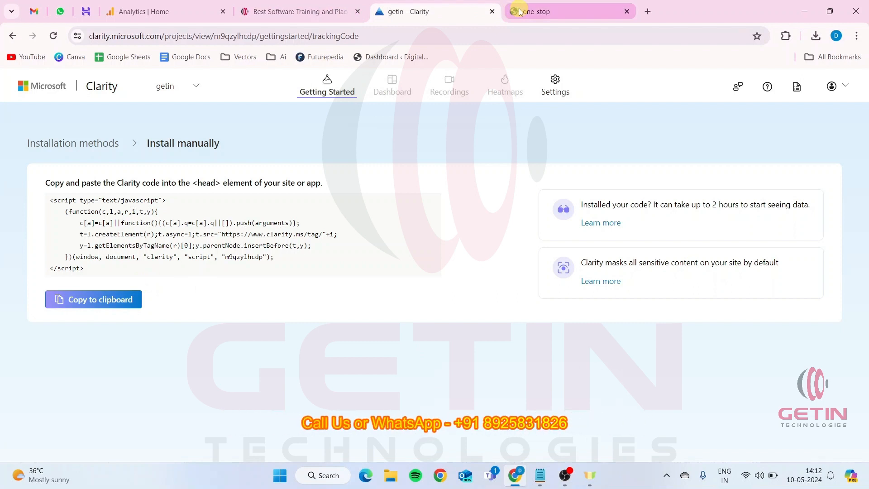
Switch to the one-stop website and open its WordPress admin dashboard at digiket.great-site.net/wp-admin
{"action": "left_click", "coordinate": [537, 12]}
{"action": "left_click", "coordinate": [263, 41]}
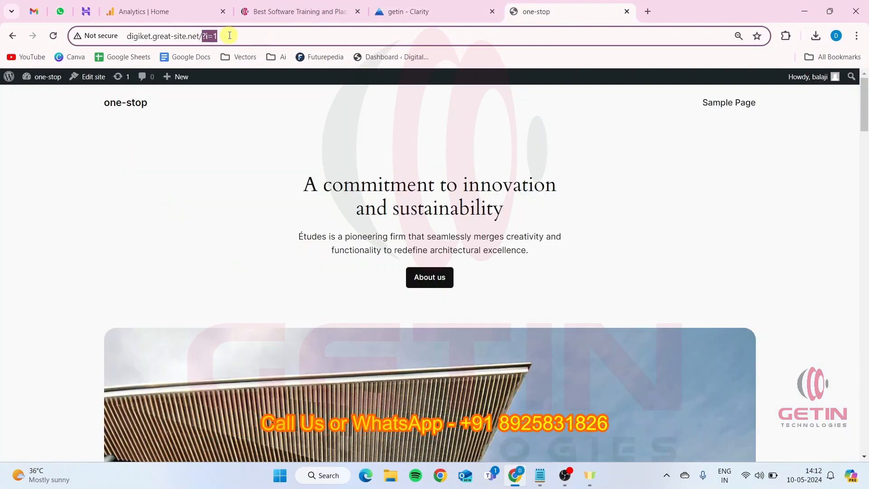
{"action": "type", "text": "wp-admi"}
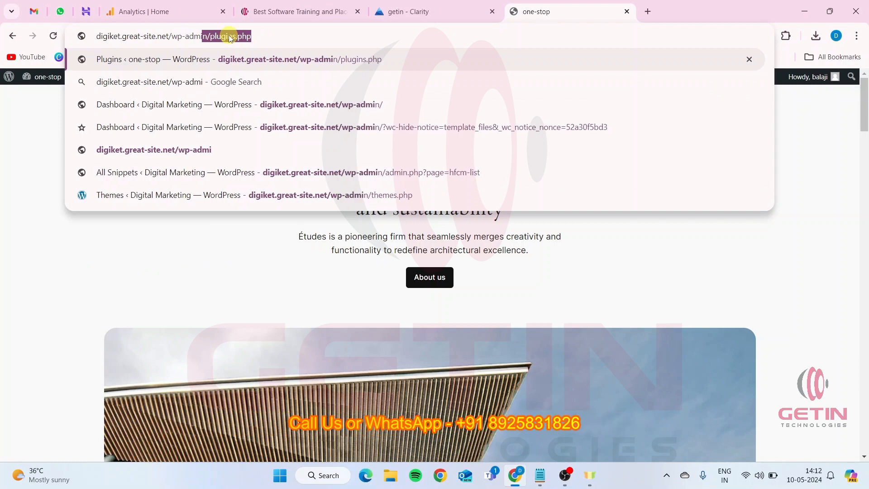
{"action": "type", "text": "n"}
{"action": "key", "text": "Return"}
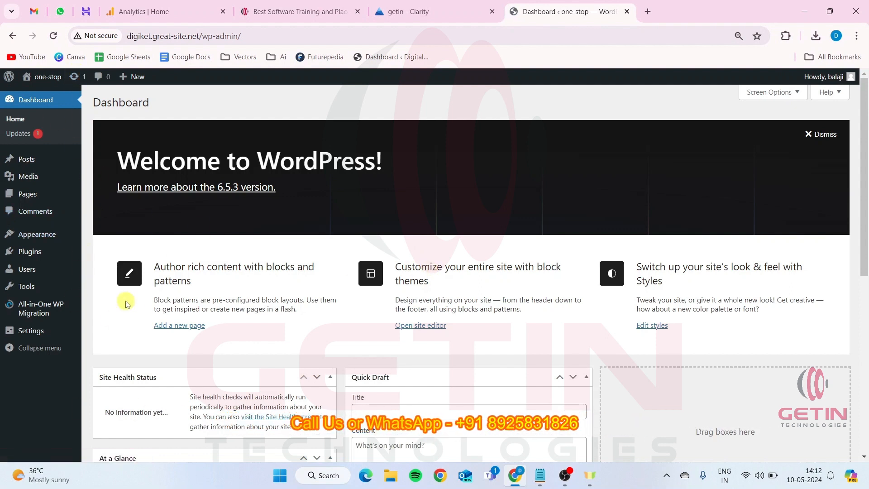
Search the new plugins for "header footer code manager" and activate the Header Footer Code Manager plugin
{"action": "mouse_move", "coordinate": [35, 255]}
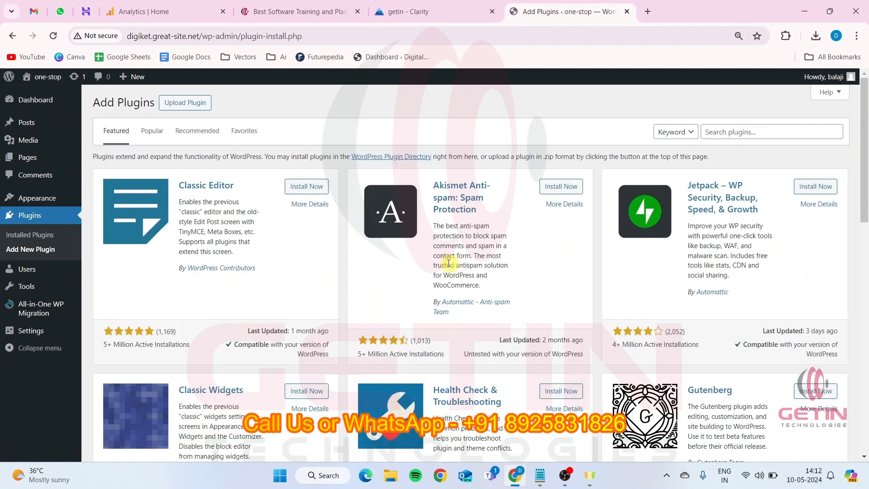
{"action": "left_click", "coordinate": [708, 131]}
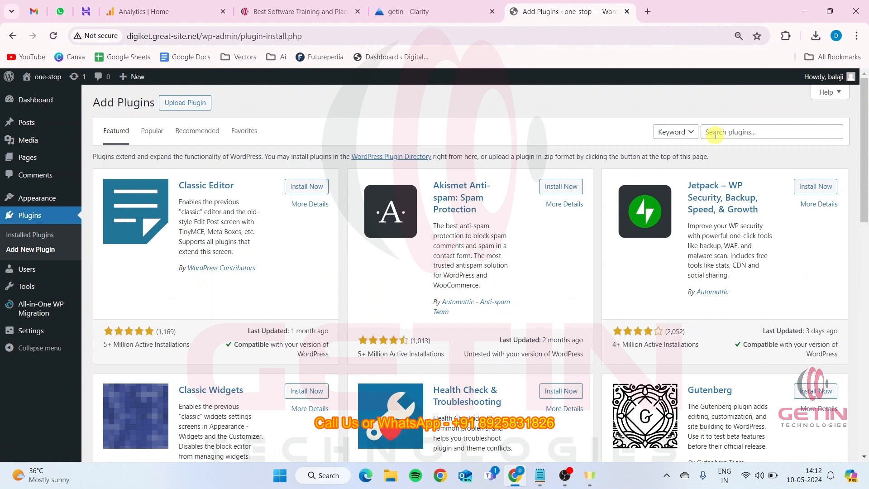
{"action": "type", "text": "heaader"}
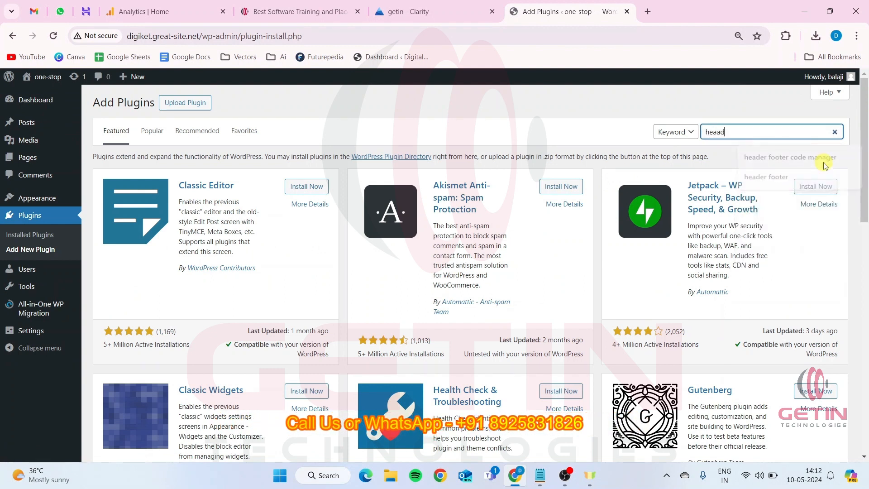
{"action": "key", "text": "BackSpace"}
{"action": "key", "text": "BackSpace"}
{"action": "key", "text": "BackSpace"}
{"action": "key", "text": "BackSpace"}
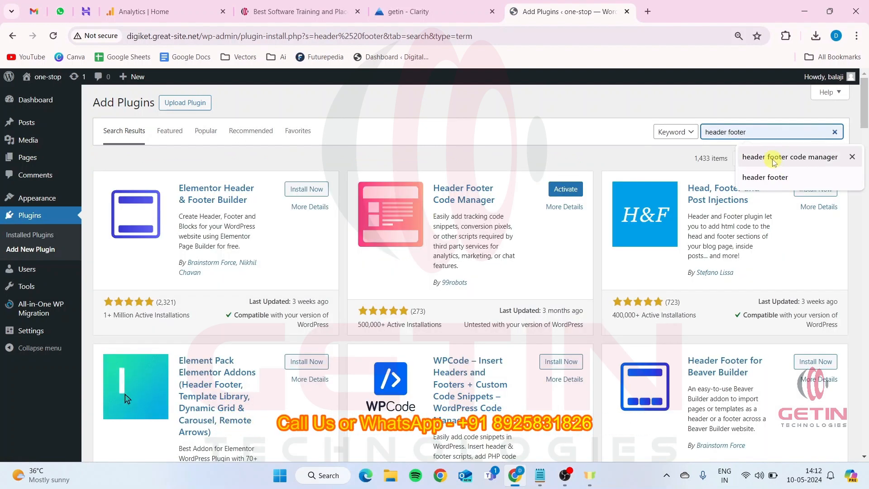
{"action": "type", "text": "code manager"}
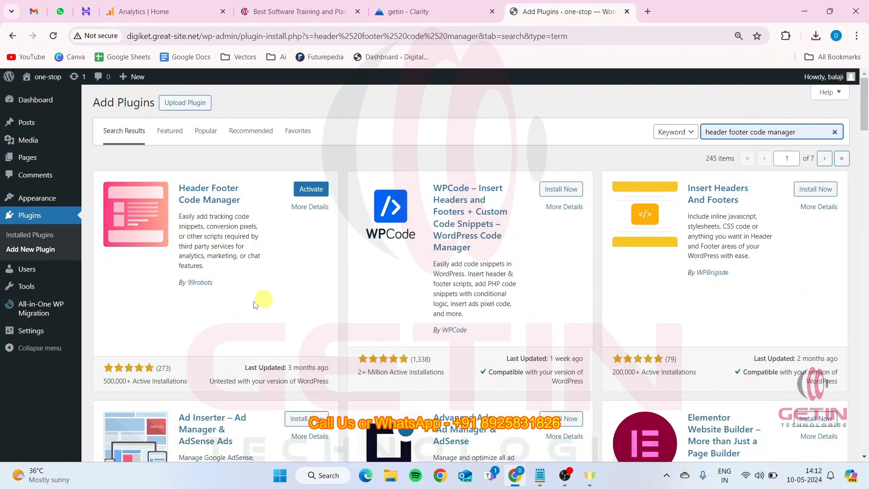
{"action": "left_click", "coordinate": [312, 189]}
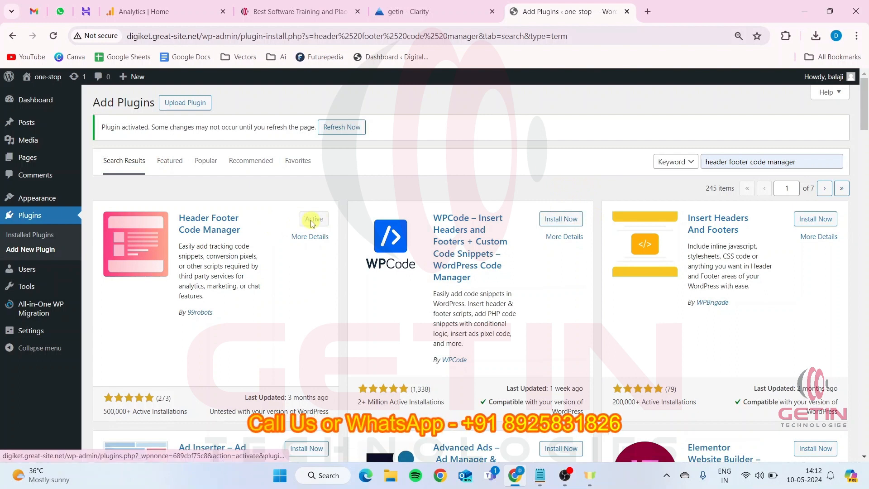
Locate Header Footer Code Manager among the installed plugins and open its settings
{"action": "mouse_move", "coordinate": [49, 333]}
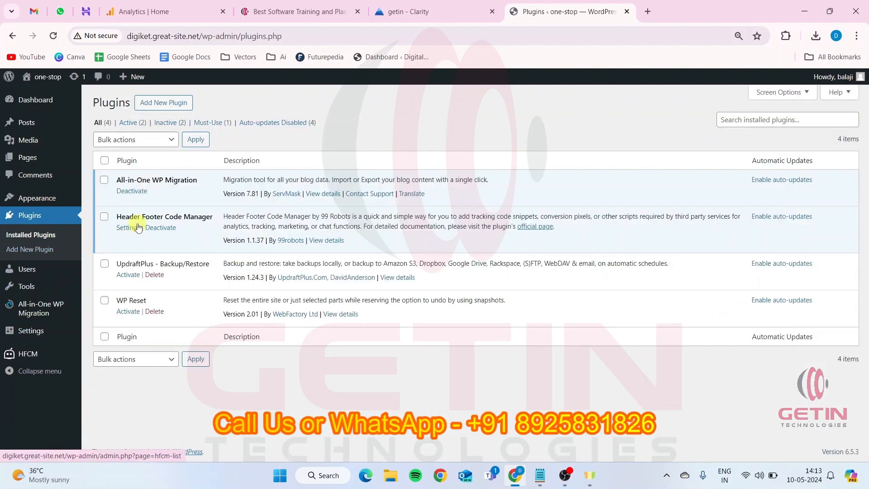
{"action": "left_click_drag", "start_coordinate": [119, 217], "coordinate": [197, 218]}
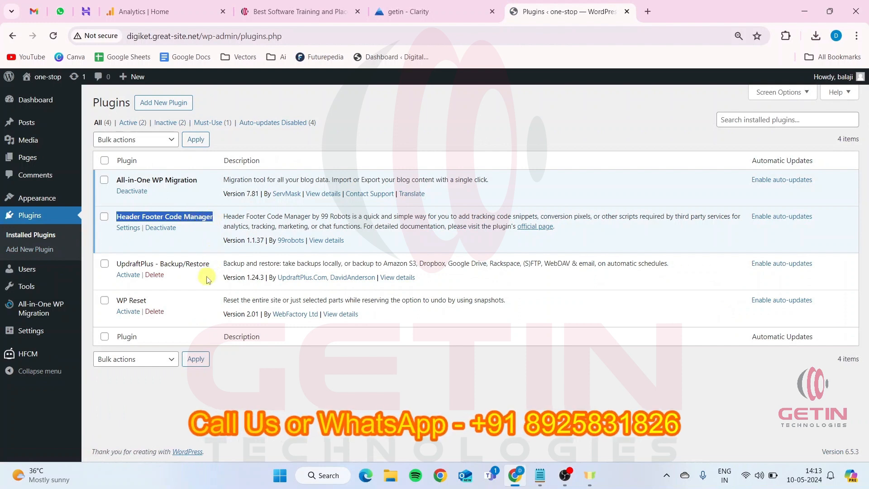
{"action": "left_click", "coordinate": [126, 229]}
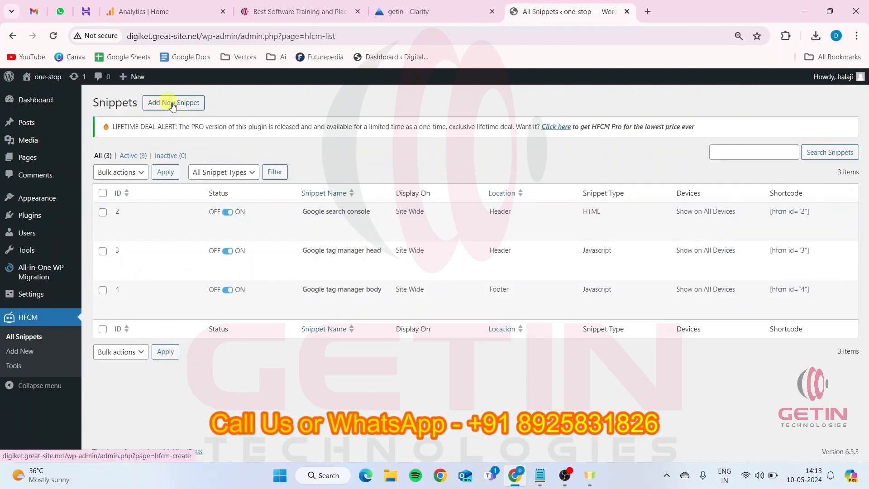
Add a new snippet and name it Microsoft Clarity
{"action": "left_click", "coordinate": [188, 103]}
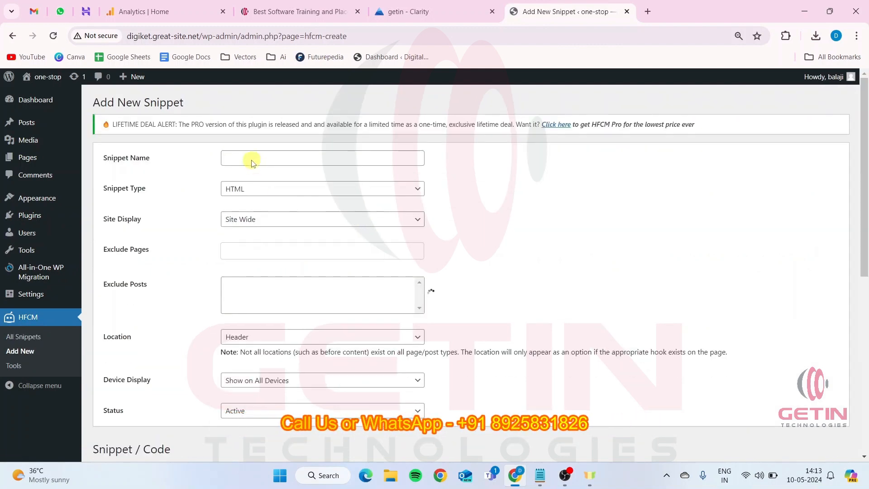
{"action": "left_click", "coordinate": [255, 160]}
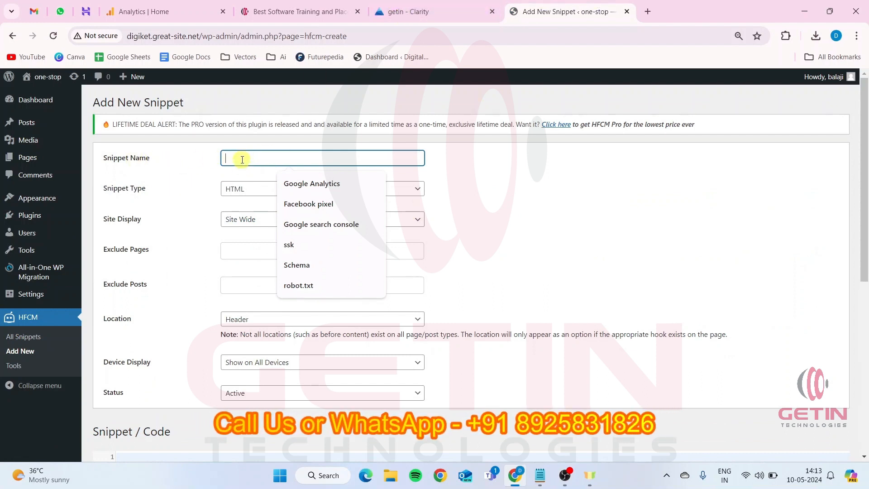
{"action": "type", "text": "Mi"}
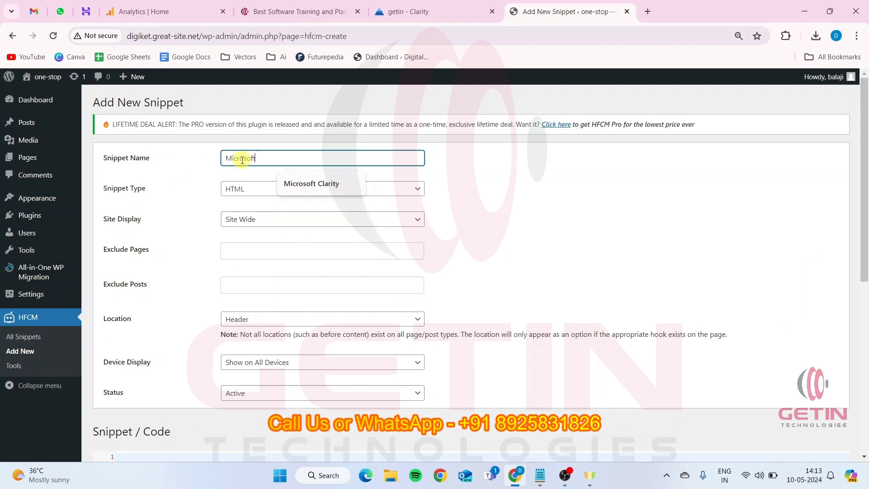
{"action": "type", "text": "crosoft"}
{"action": "left_click", "coordinate": [321, 182]}
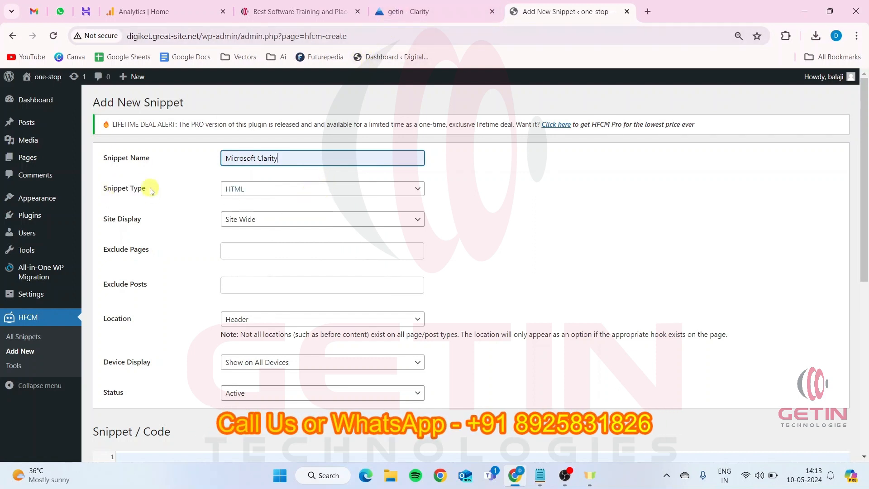
Check the script type in the Clarity tracking code and set the snippet type to Javascript
{"action": "left_click", "coordinate": [432, 5]}
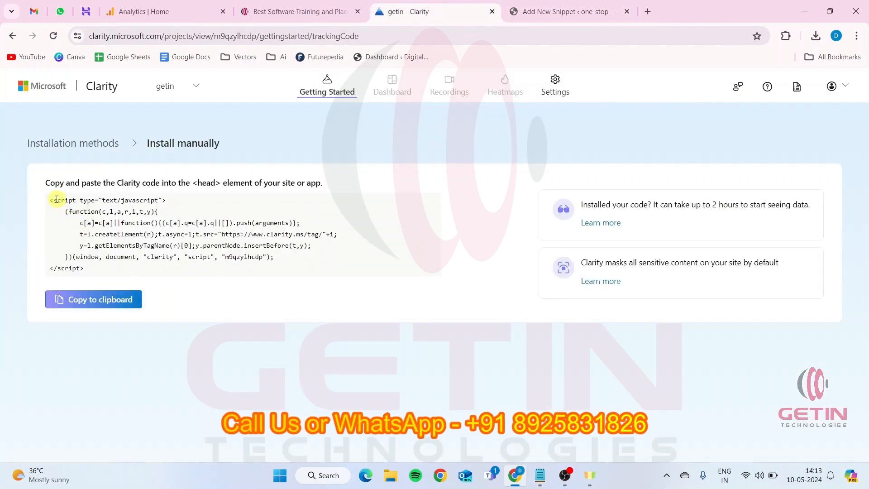
{"action": "left_click_drag", "start_coordinate": [53, 200], "coordinate": [83, 200]}
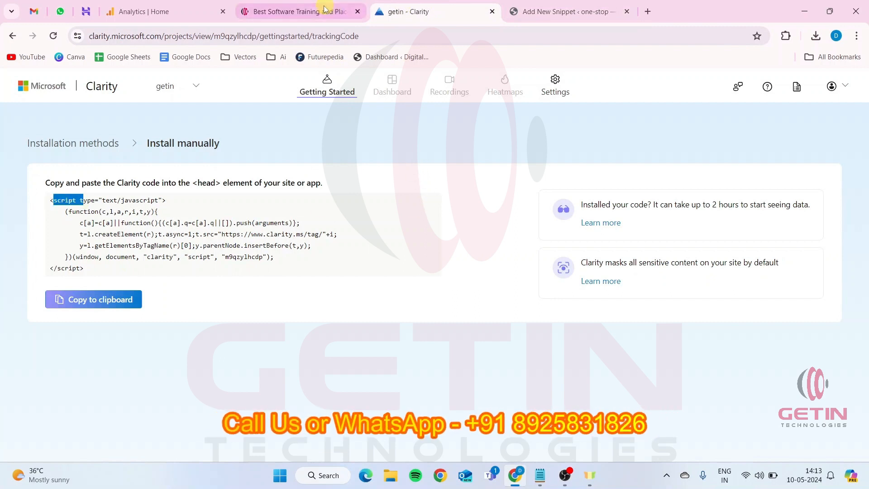
{"action": "left_click", "coordinate": [569, 6]}
{"action": "left_click", "coordinate": [239, 189]}
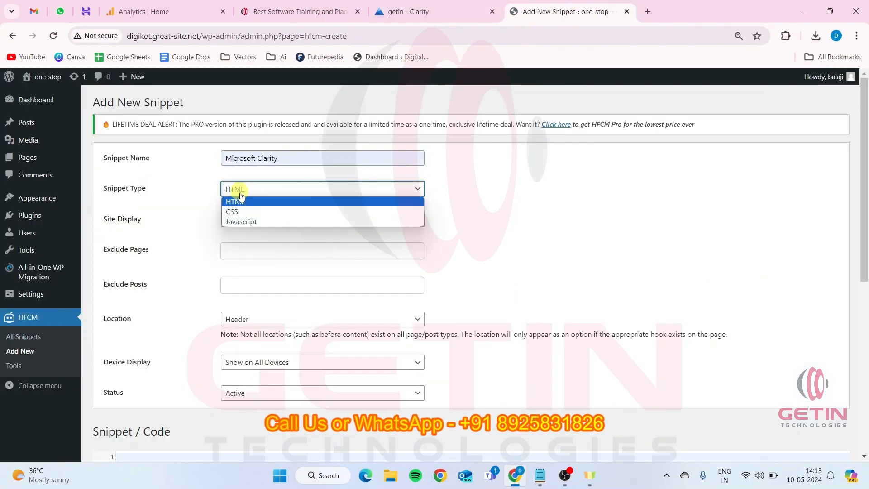
{"action": "left_click", "coordinate": [246, 223]}
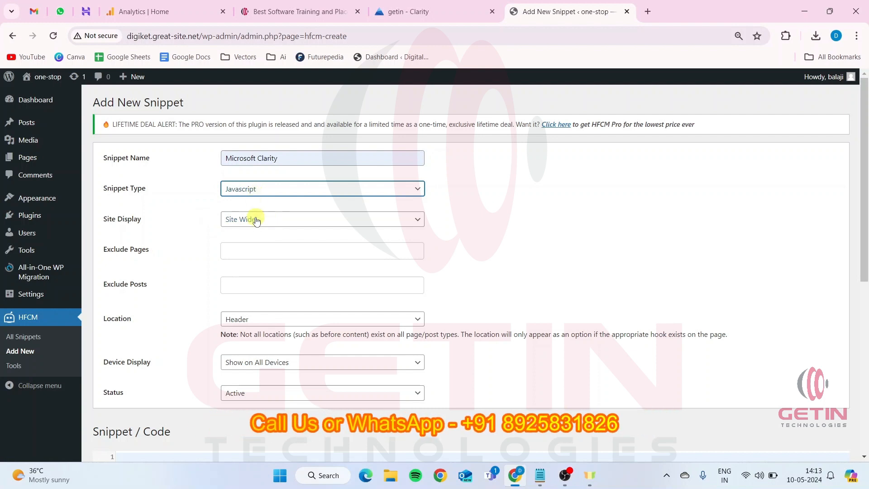
Choose Site Wide as the snippet's site display and Header as its location
{"action": "left_click", "coordinate": [253, 219]}
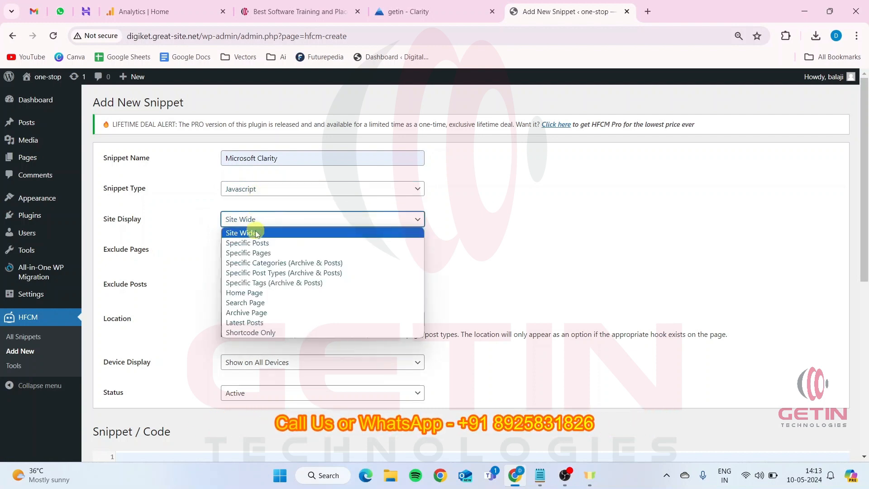
{"action": "left_click", "coordinate": [256, 233]}
{"action": "scroll", "coordinate": [254, 229], "scroll_direction": "down", "scroll_amount": 2}
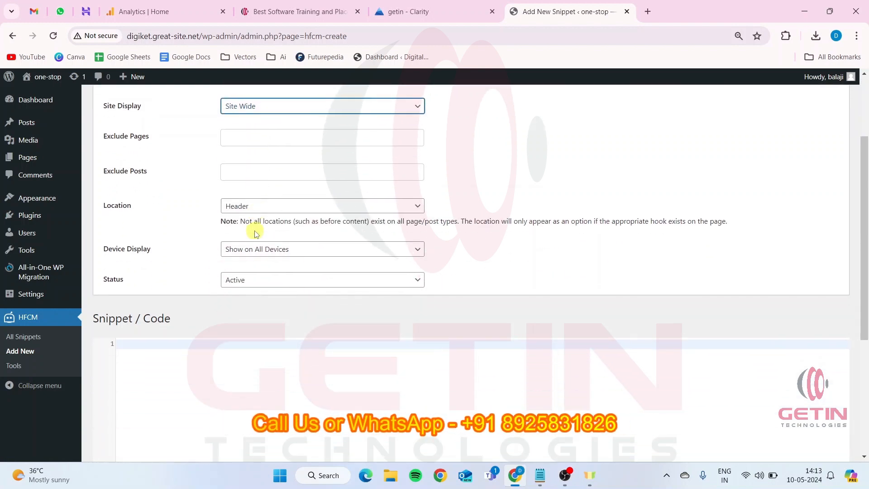
{"action": "left_click", "coordinate": [239, 207]}
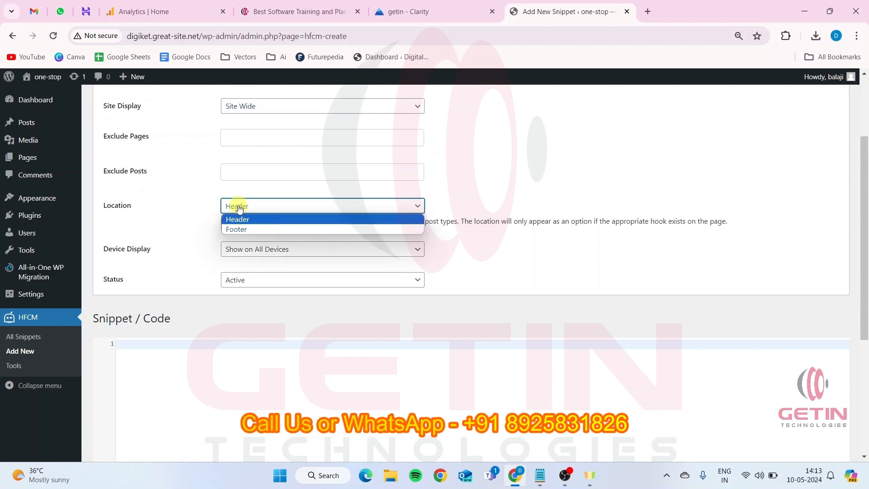
{"action": "left_click", "coordinate": [239, 207]}
Paste the copied Clarity tracking script into the snippet code area and save the snippet
{"action": "scroll", "coordinate": [244, 296], "scroll_direction": "down", "scroll_amount": 1}
{"action": "left_click", "coordinate": [205, 283]}
{"action": "type", "text": "<script type=\"text/javascript\">     (function(c,l,a,r,i,t,y){         c[a]=c[a]||function(){(c[a].q=c[a].q||[]).push(arguments)};         t=l.createElement(r);t.async=1;t.src=\"https://www.clarity.ms/tag/\"+i;         y=l.getElementsByTagName(r)[0];y.parentNode.insertBefore(t,y);     })(window, document, \"clarity\", \"script\", \"m9qzylhcdp\"); </script>"}
{"action": "scroll", "coordinate": [309, 280], "scroll_direction": "down", "scroll_amount": 4}
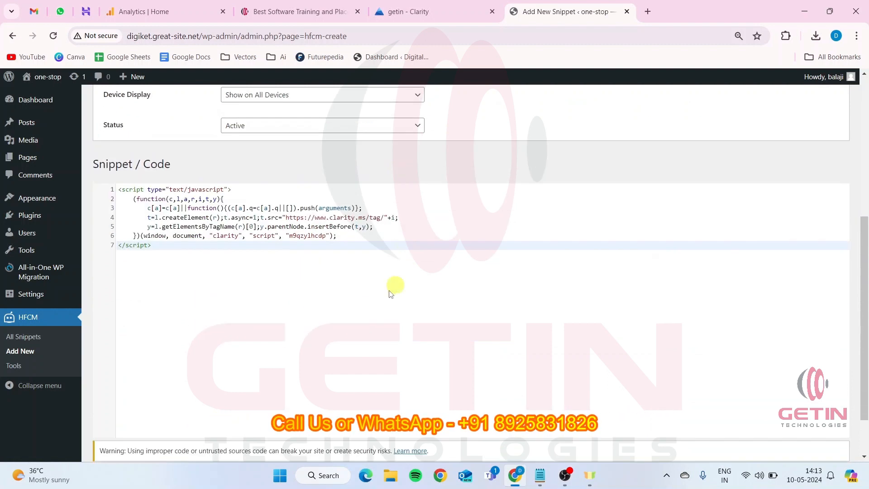
{"action": "left_click", "coordinate": [106, 422]}
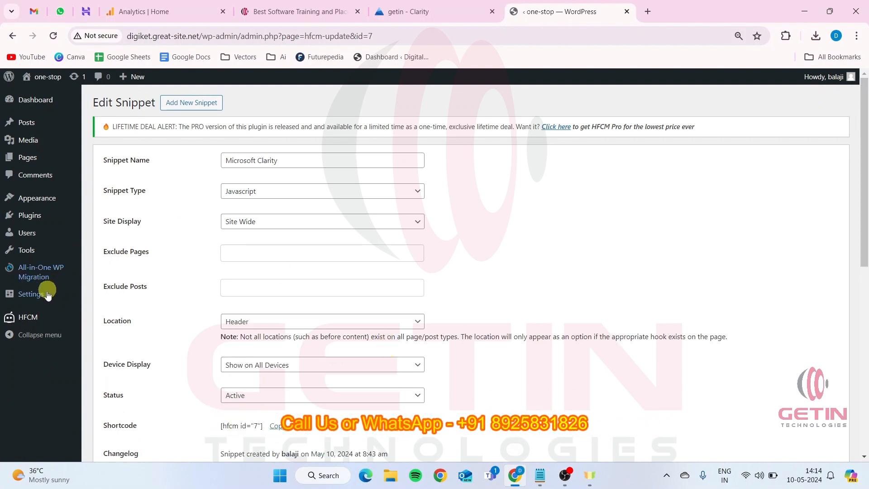
Open the list of all HFCM snippets and check the Microsoft Clarity entry's name and location
{"action": "mouse_move", "coordinate": [27, 320]}
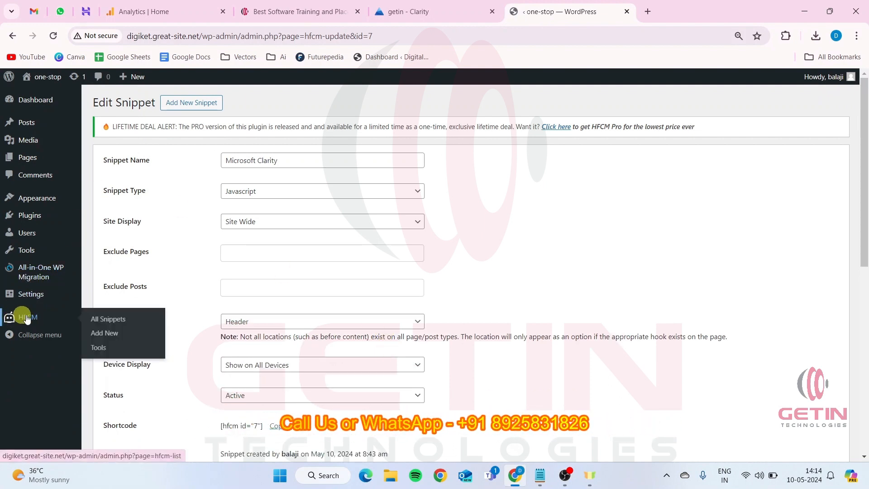
{"action": "left_click", "coordinate": [25, 319]}
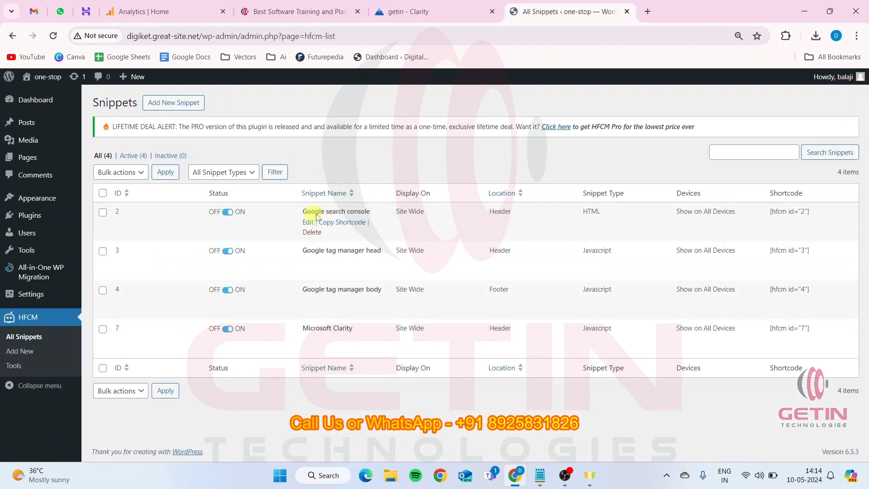
{"action": "left_click_drag", "start_coordinate": [302, 328], "coordinate": [353, 328]}
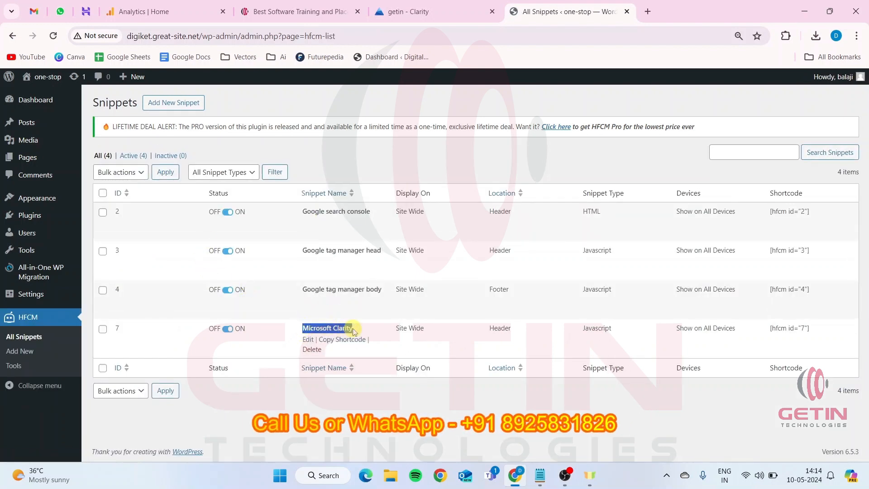
{"action": "left_click_drag", "start_coordinate": [488, 328], "coordinate": [514, 330]}
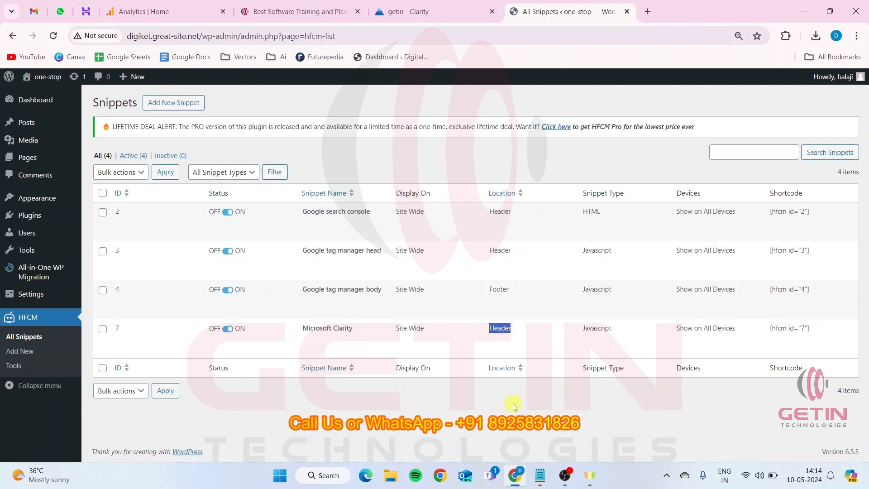
{"action": "left_click", "coordinate": [514, 405]}
Return to Clarity's installation methods, open the WordPress / WooCommerce guide among the third-party platforms, and read its plugin installation steps
{"action": "left_click", "coordinate": [408, 11]}
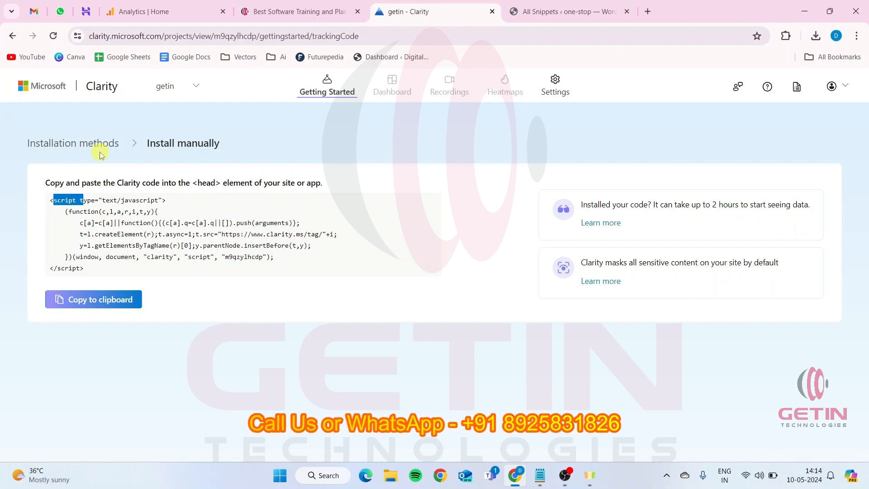
{"action": "left_click", "coordinate": [104, 146]}
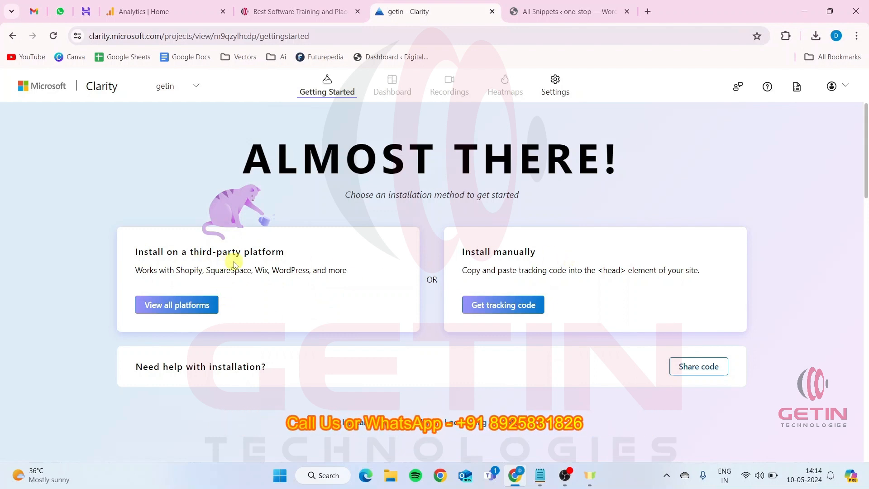
{"action": "left_click", "coordinate": [184, 306]}
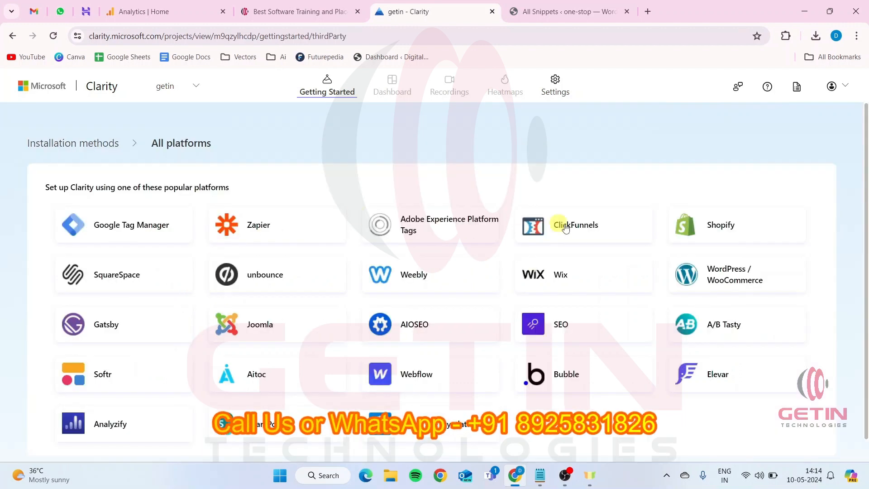
{"action": "scroll", "coordinate": [594, 237], "scroll_direction": "down", "scroll_amount": 1}
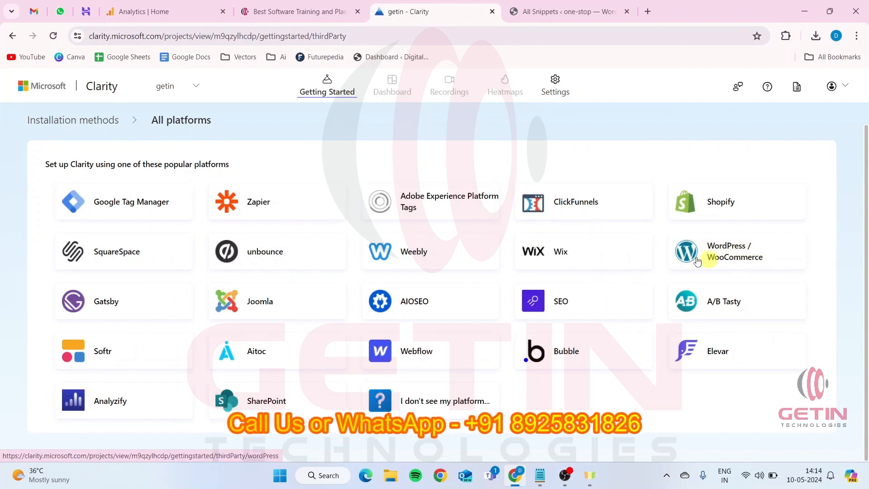
{"action": "left_click", "coordinate": [732, 256]}
{"action": "scroll", "coordinate": [442, 285], "scroll_direction": "down", "scroll_amount": 4}
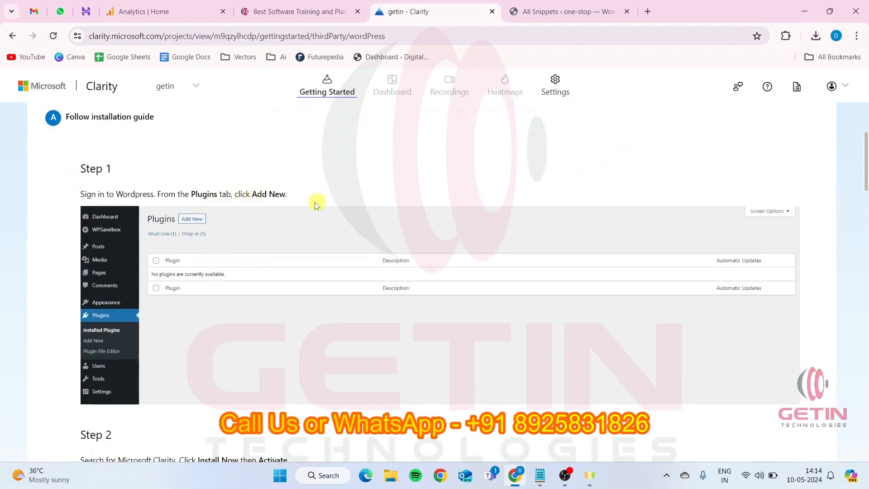
{"action": "scroll", "coordinate": [252, 265], "scroll_direction": "down", "scroll_amount": 6}
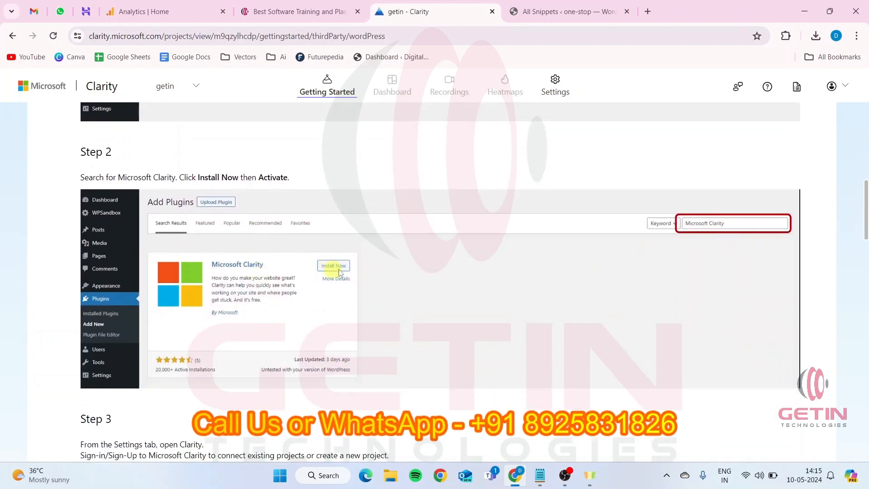
Read the remaining WordPress guide steps on selecting an existing Clarity project, creating a new one, and completing the integration
{"action": "scroll", "coordinate": [339, 272], "scroll_direction": "down", "scroll_amount": 10}
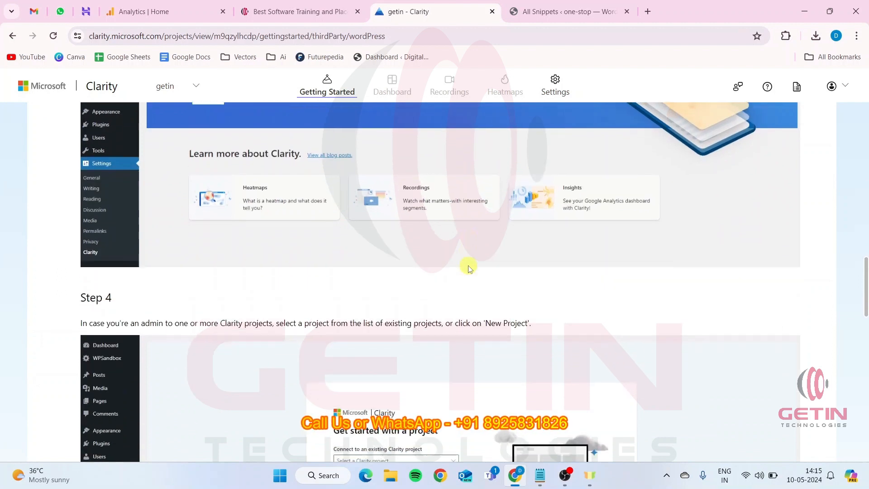
{"action": "scroll", "coordinate": [466, 268], "scroll_direction": "down", "scroll_amount": 4}
{"action": "scroll", "coordinate": [439, 312], "scroll_direction": "up", "scroll_amount": 1}
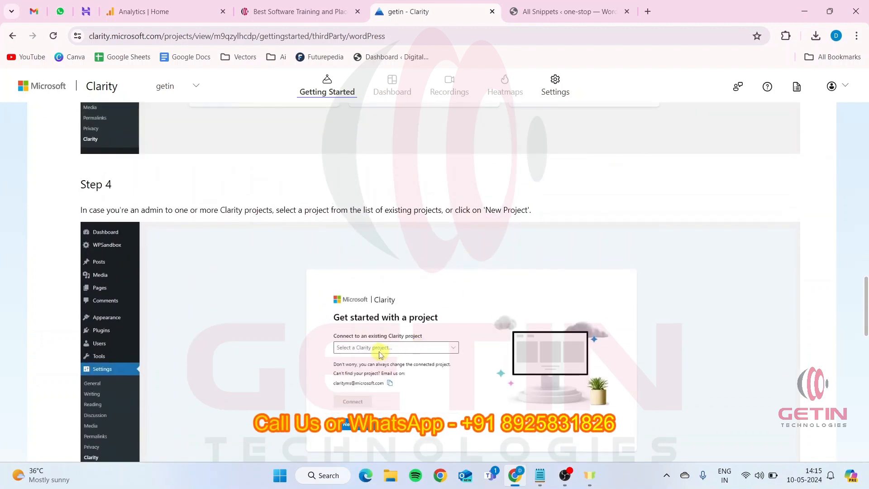
{"action": "scroll", "coordinate": [385, 353], "scroll_direction": "down", "scroll_amount": 7}
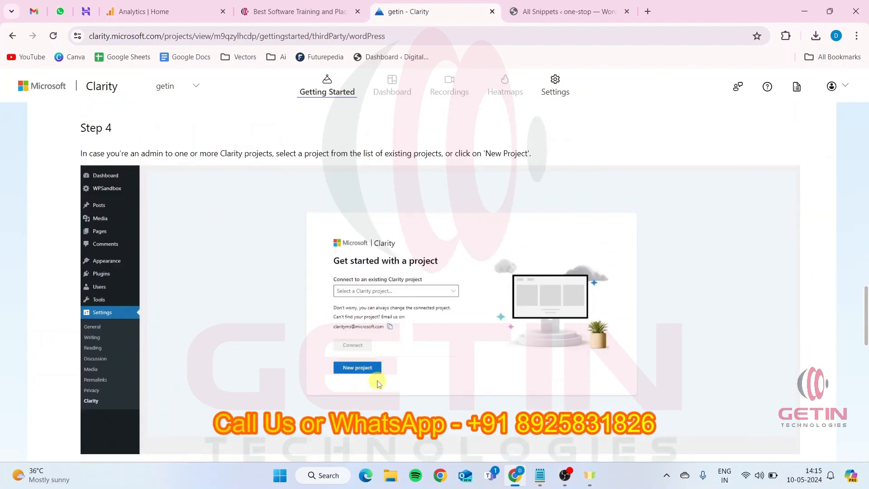
{"action": "scroll", "coordinate": [412, 353], "scroll_direction": "down", "scroll_amount": 1}
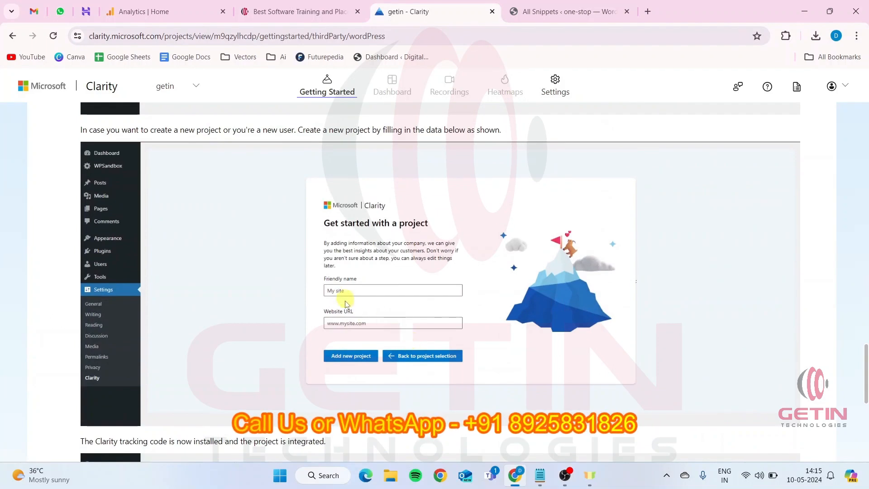
{"action": "scroll", "coordinate": [346, 303], "scroll_direction": "down", "scroll_amount": 5}
{"action": "scroll", "coordinate": [382, 364], "scroll_direction": "down", "scroll_amount": 1}
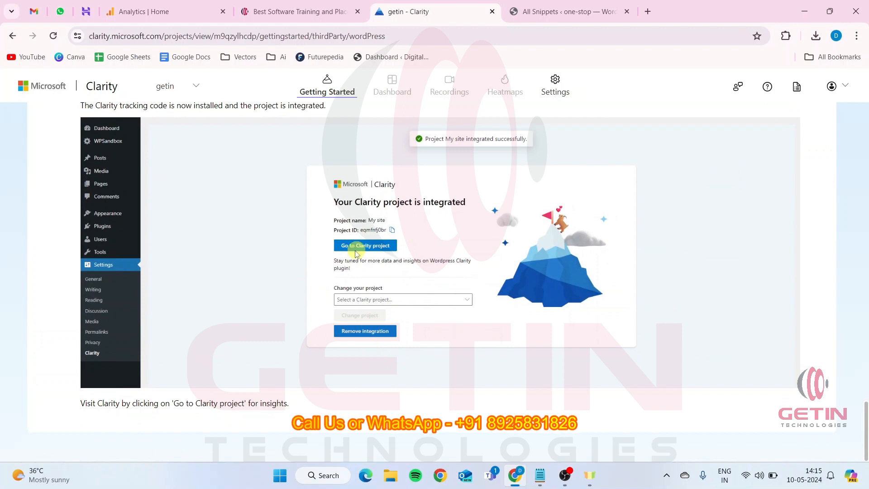
{"action": "scroll", "coordinate": [374, 321], "scroll_direction": "up", "scroll_amount": 5}
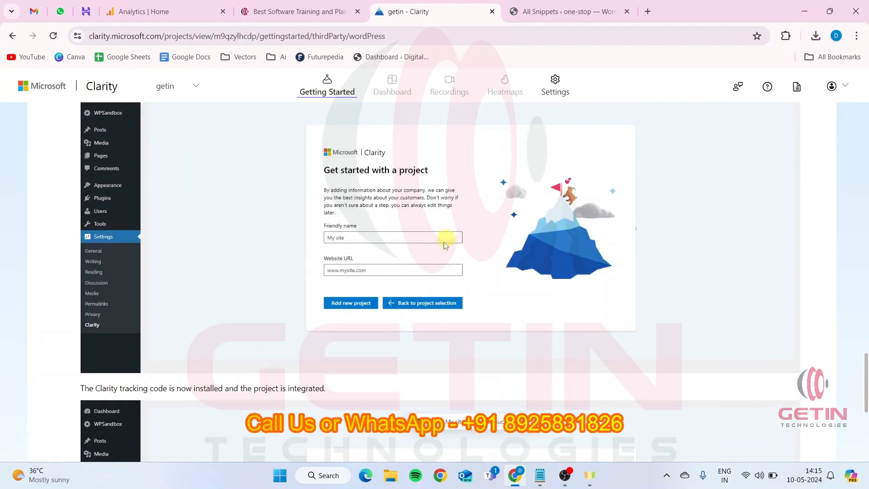
{"action": "scroll", "coordinate": [181, 328], "scroll_direction": "down", "scroll_amount": 5}
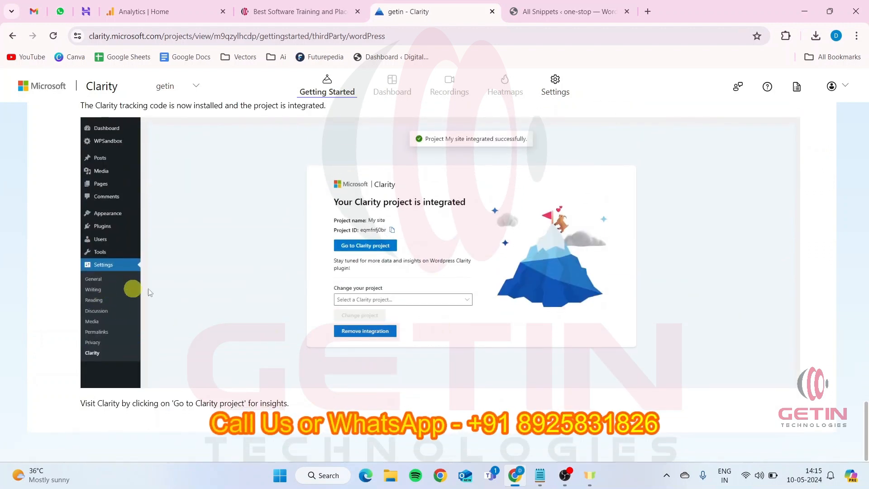
{"action": "scroll", "coordinate": [344, 288], "scroll_direction": "up", "scroll_amount": 3}
{"action": "scroll", "coordinate": [343, 287], "scroll_direction": "up", "scroll_amount": 13}
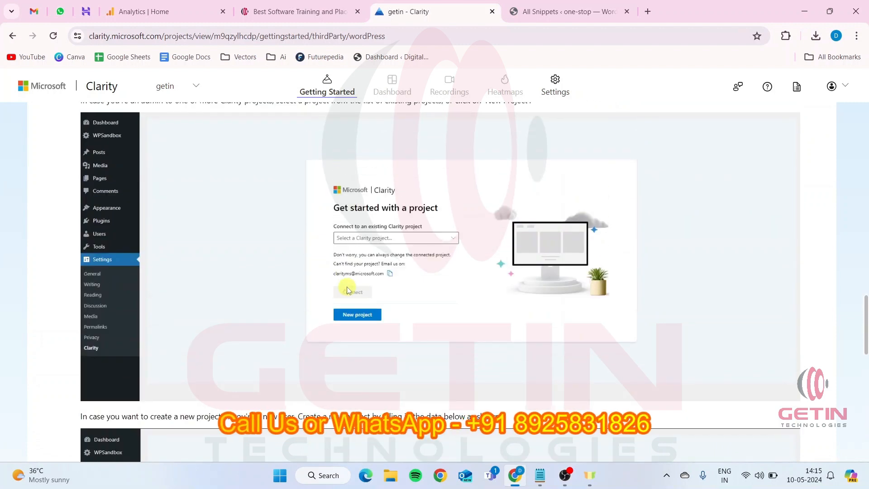
{"action": "scroll", "coordinate": [348, 289], "scroll_direction": "up", "scroll_amount": 10}
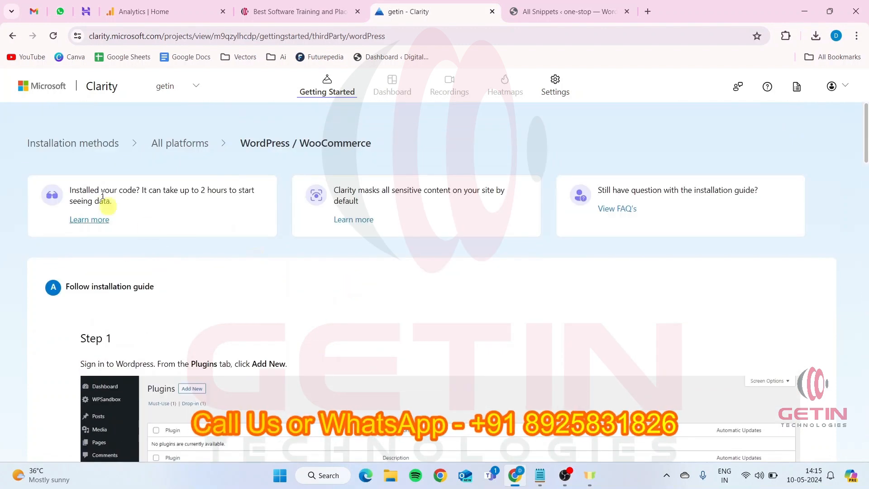
Choose Google Tag Manager from all platforms, connect it with the existing Google account, grant Clarity access, and reload the callback page
{"action": "left_click", "coordinate": [181, 144]}
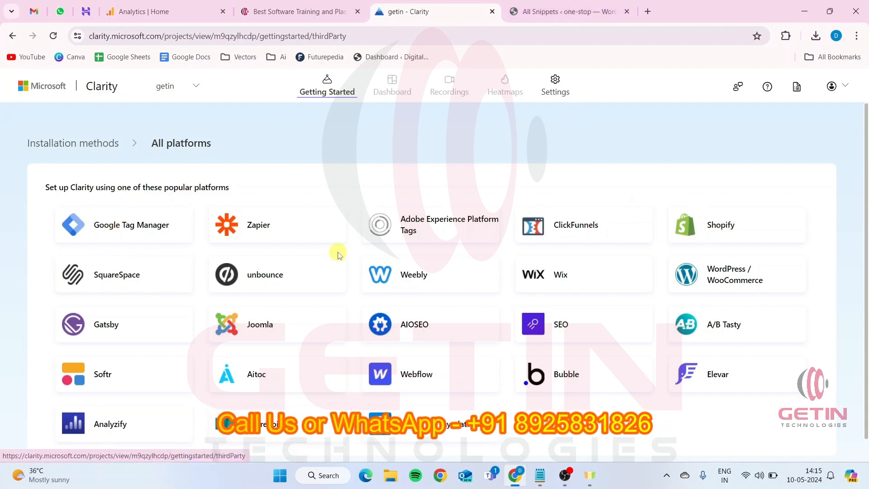
{"action": "left_click", "coordinate": [120, 226]}
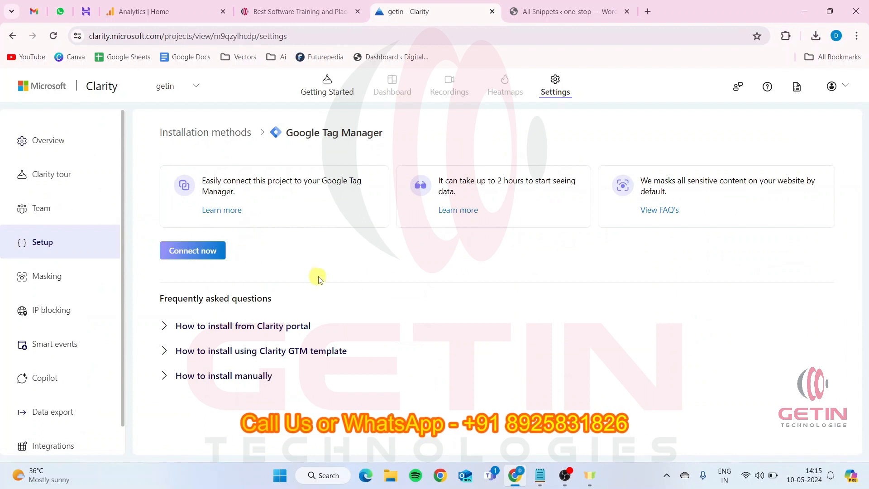
{"action": "left_click", "coordinate": [204, 254]}
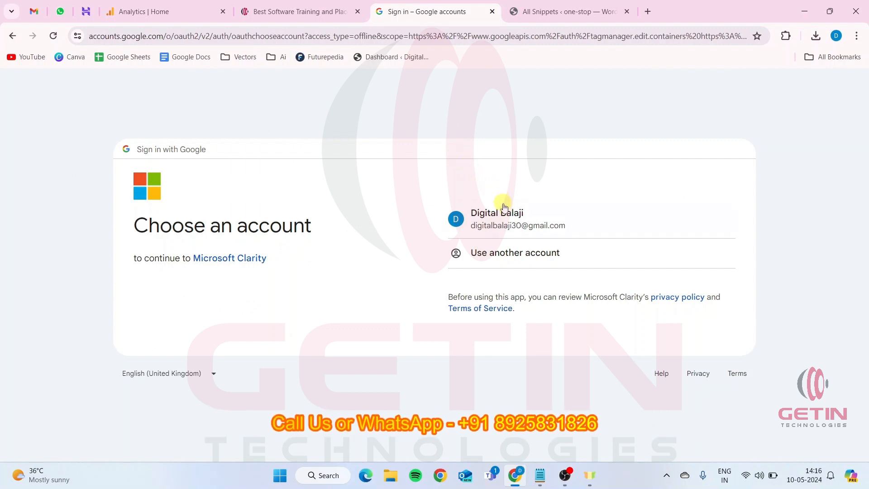
{"action": "left_click", "coordinate": [522, 219]}
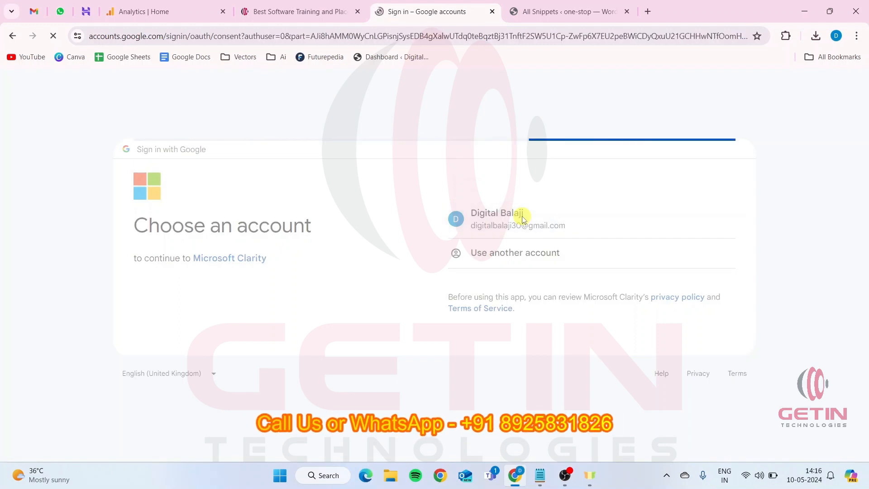
{"action": "left_click", "coordinate": [549, 351]}
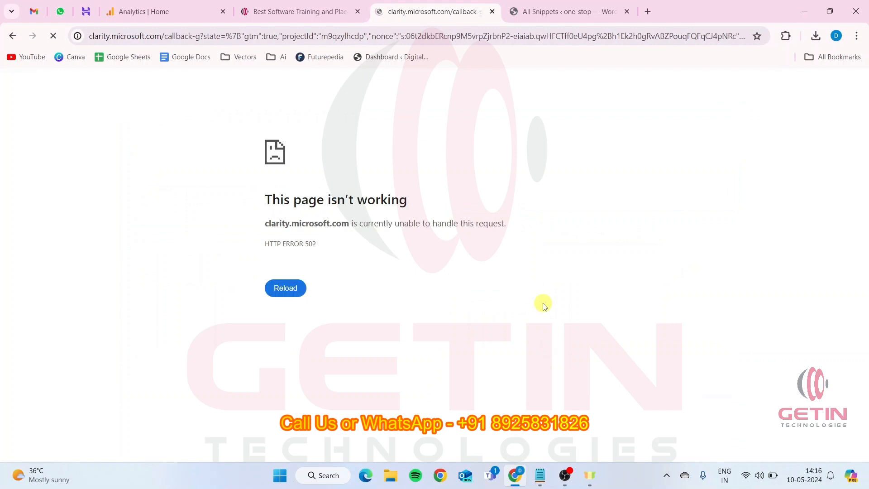
{"action": "left_click", "coordinate": [285, 288]}
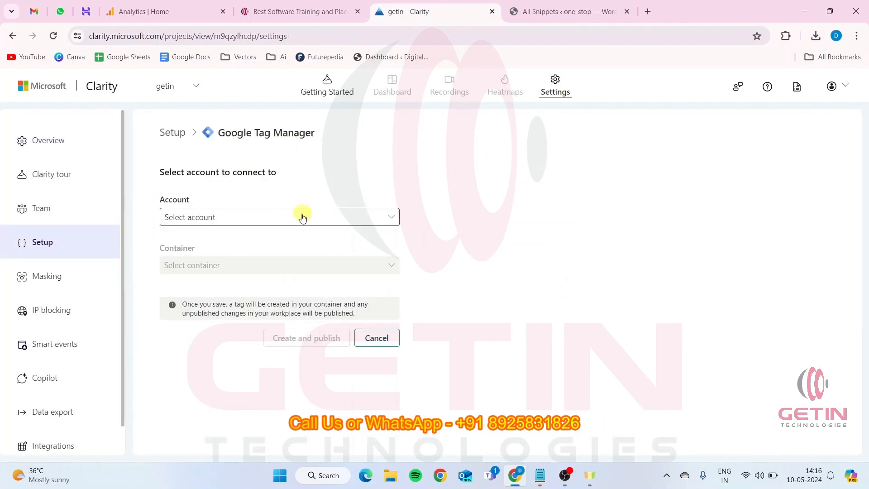
Try to create and publish the Clarity tag in the Digiket account's digiket.great-site.net container
{"action": "left_click", "coordinate": [232, 219]}
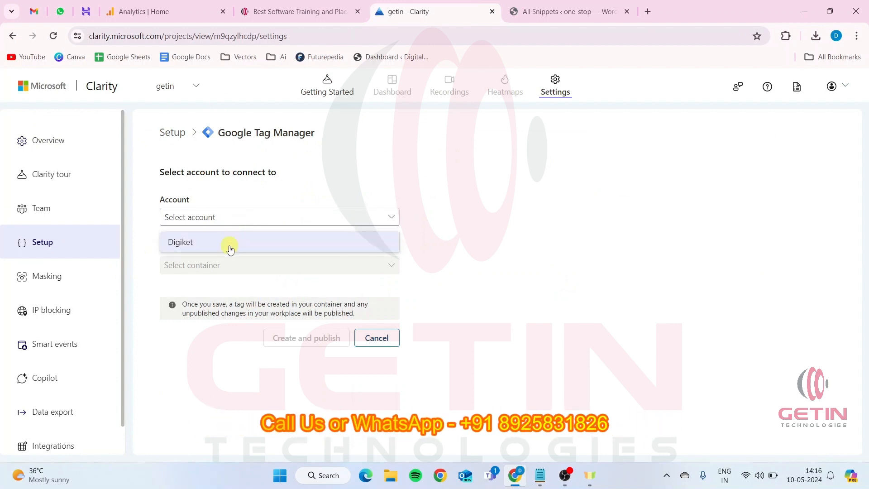
{"action": "left_click", "coordinate": [202, 247]}
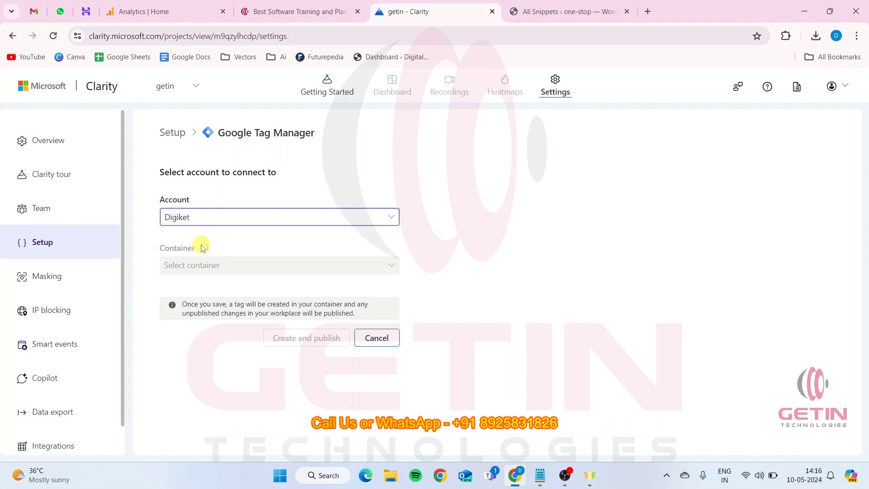
{"action": "left_click", "coordinate": [217, 269]}
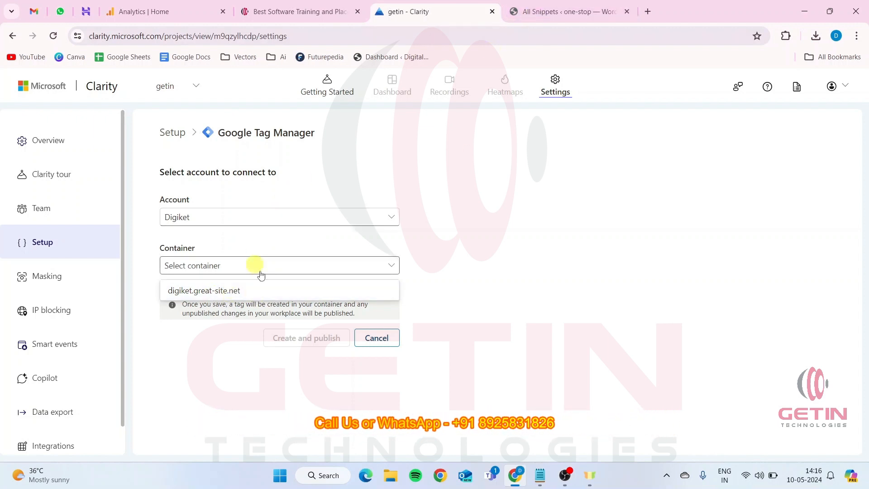
{"action": "left_click", "coordinate": [209, 291]}
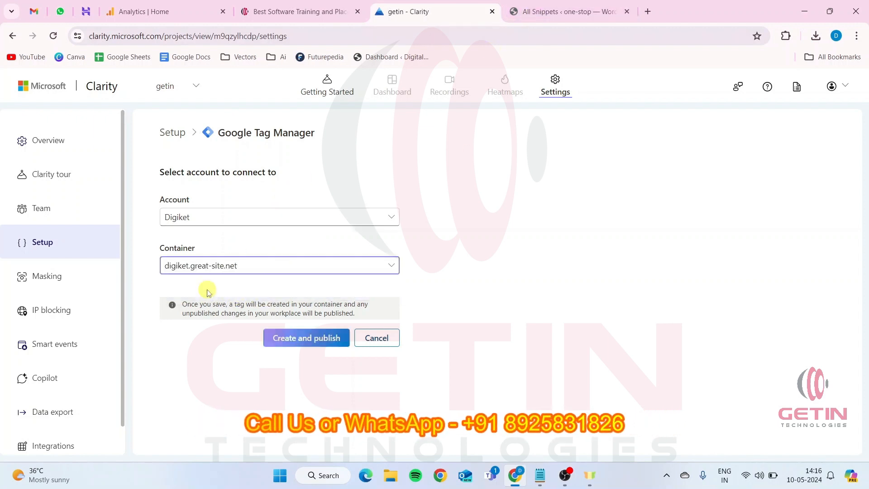
{"action": "left_click", "coordinate": [299, 338]}
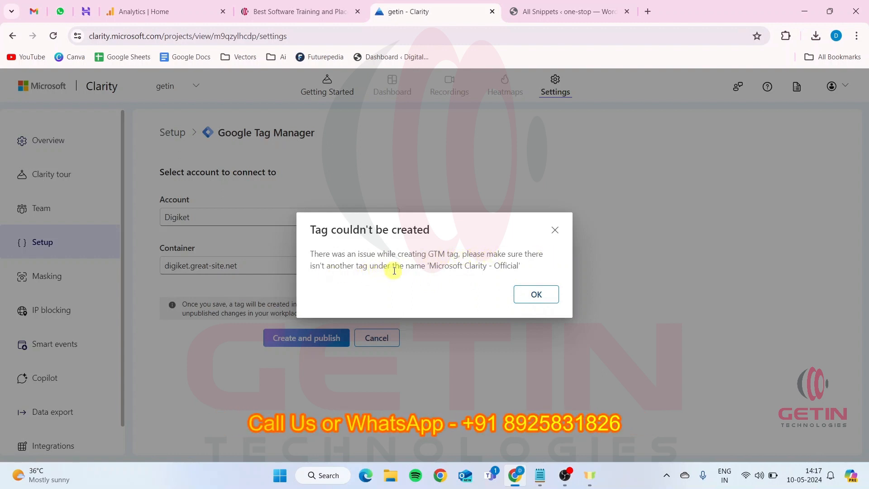
{"action": "left_click", "coordinate": [536, 296]}
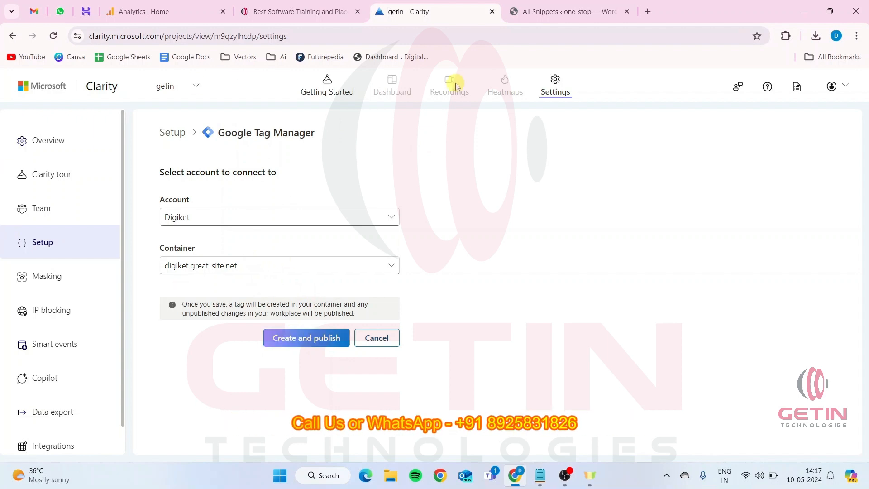
Search the web for "google tag manager" in a new tab and open the Google Tag Manager site
{"action": "left_click", "coordinate": [648, 18]}
{"action": "left_click", "coordinate": [609, 33]}
{"action": "type", "text": "google tag ma"}
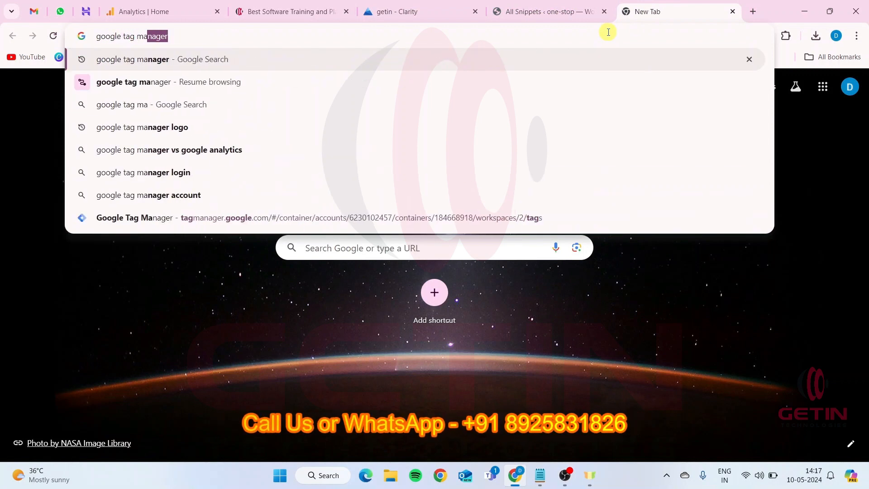
{"action": "key", "text": "Return"}
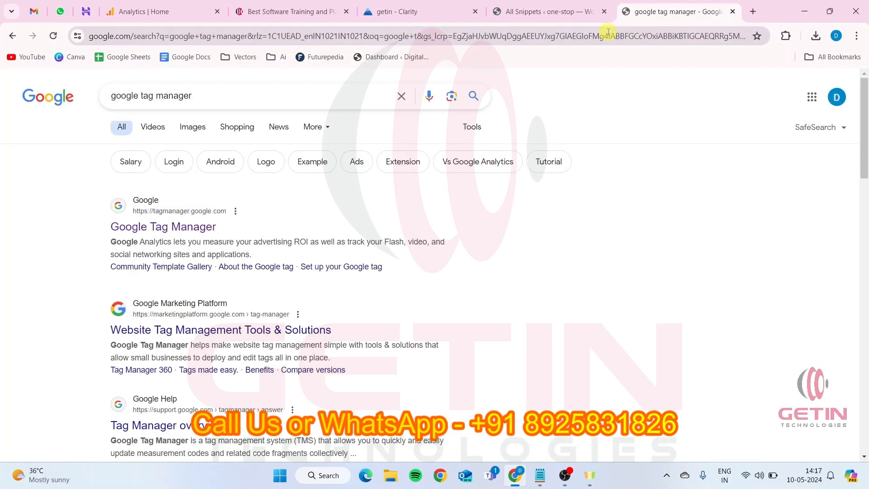
{"action": "left_click", "coordinate": [190, 228]}
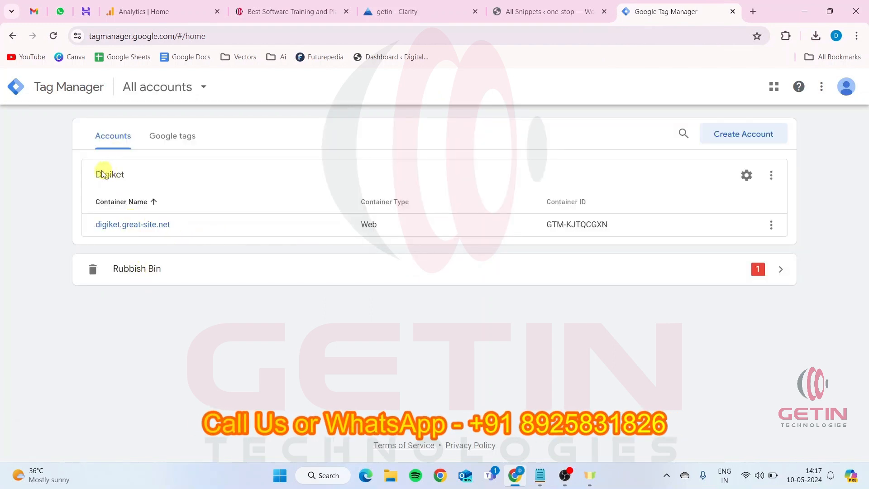
Open the tag list of the digiket.great-site.net container and check the Microsoft Clarity - Official tag's name
{"action": "left_click", "coordinate": [121, 224]}
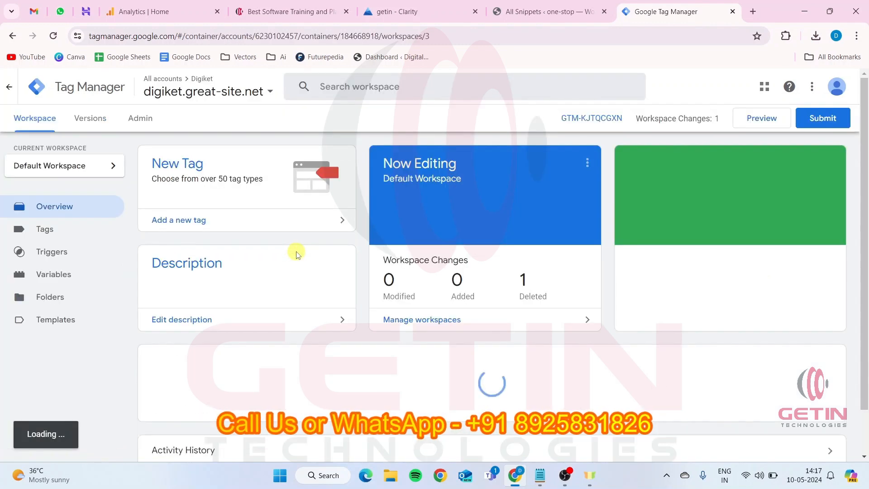
{"action": "left_click", "coordinate": [67, 237]}
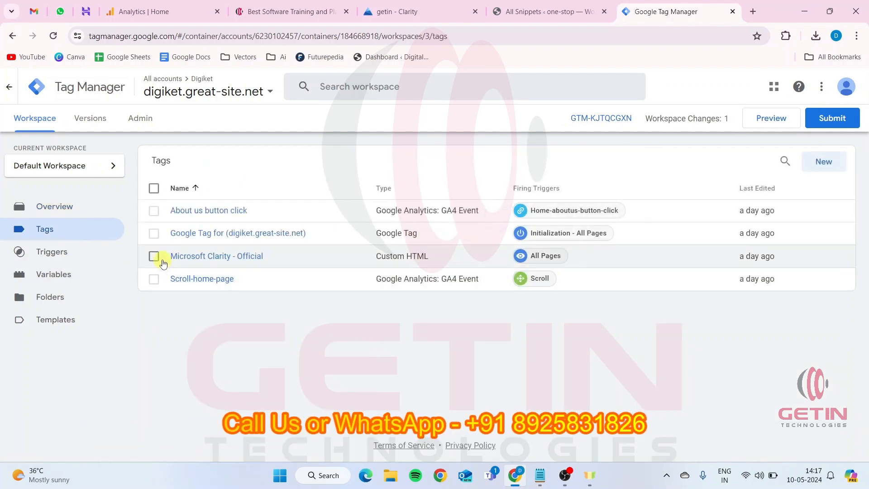
{"action": "left_click_drag", "start_coordinate": [186, 257], "coordinate": [263, 256]}
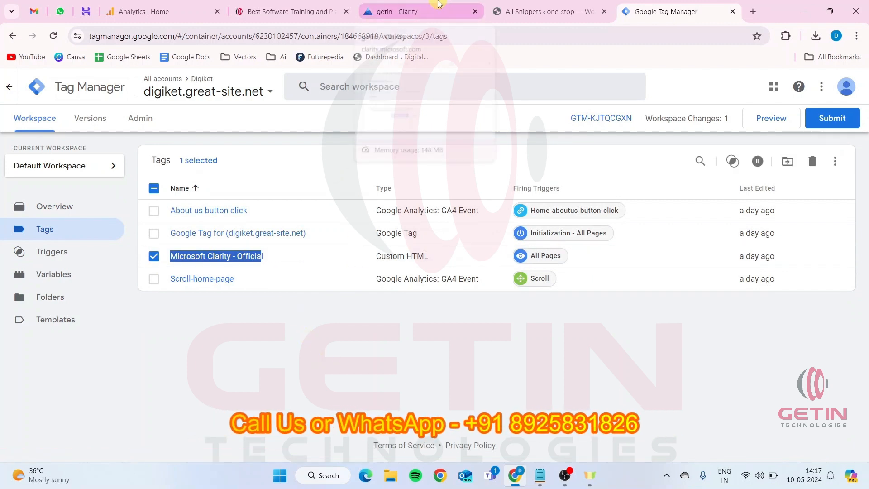
Go back to Clarity, leave the Google Tag Manager setup, and review the installation methods and third-party platforms
{"action": "left_click", "coordinate": [435, 20]}
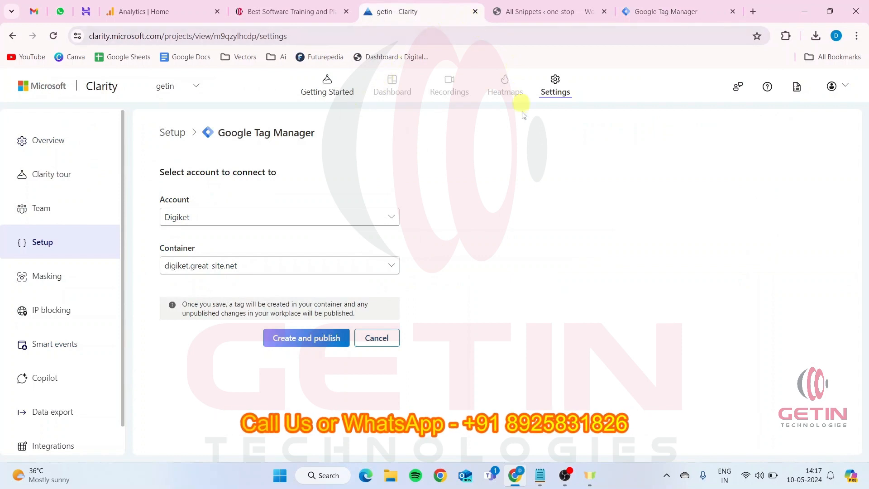
{"action": "left_click", "coordinate": [179, 133]}
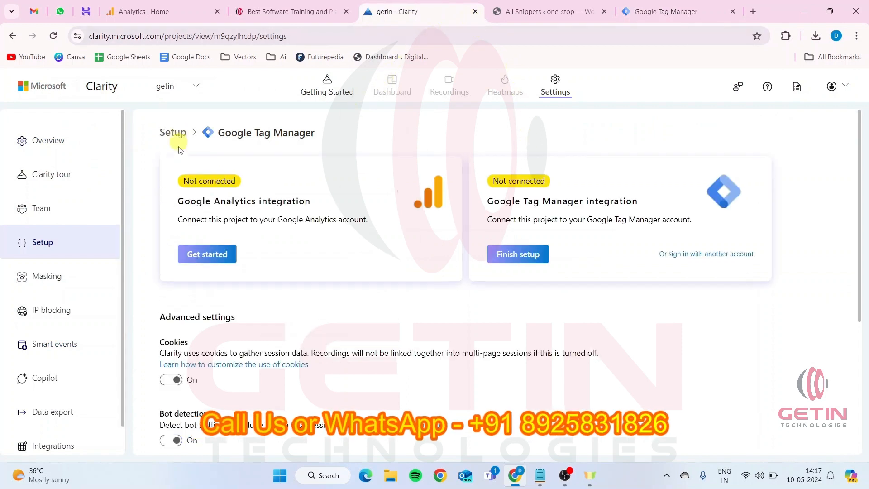
{"action": "left_click", "coordinate": [13, 38]}
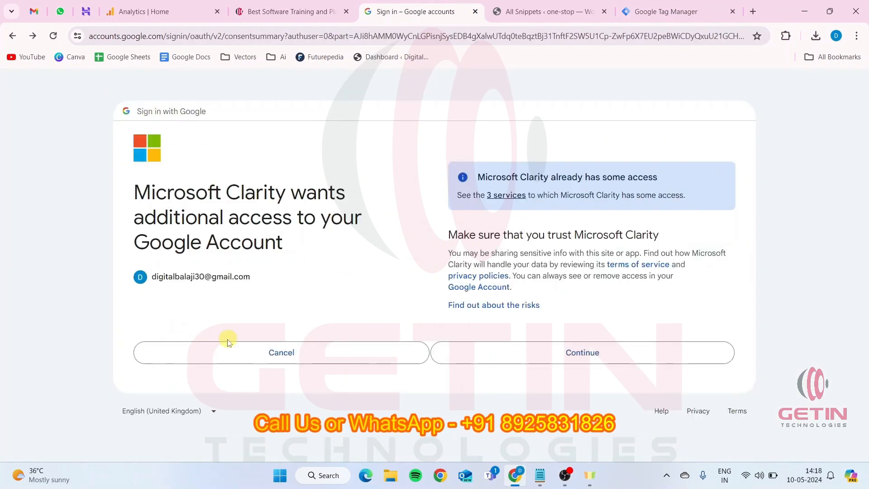
{"action": "left_click", "coordinate": [6, 39]}
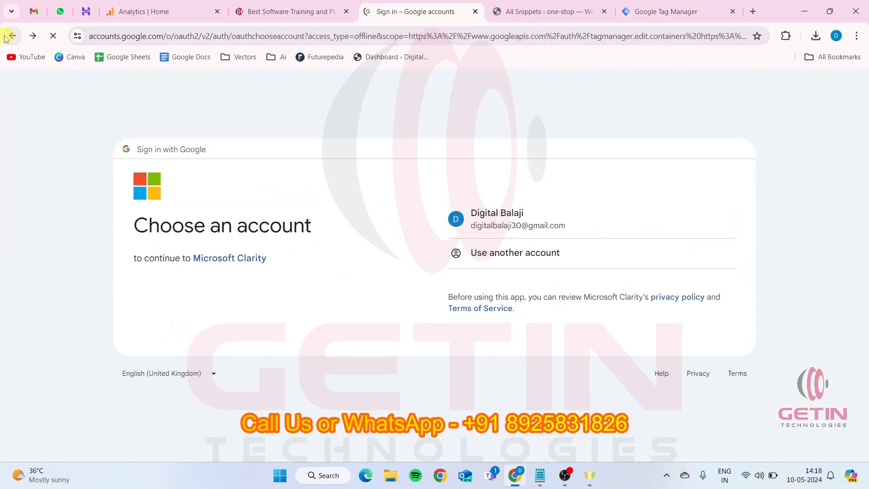
{"action": "left_click", "coordinate": [6, 39]}
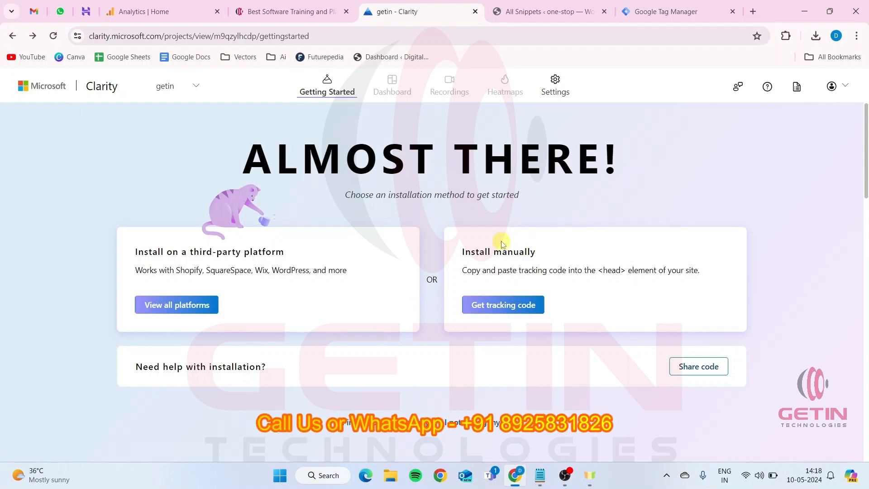
{"action": "left_click", "coordinate": [179, 308]}
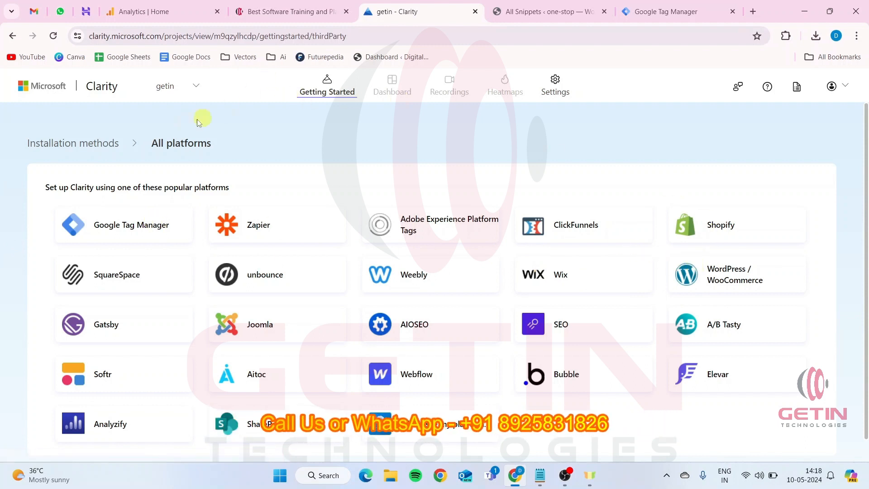
{"action": "left_click", "coordinate": [77, 145]}
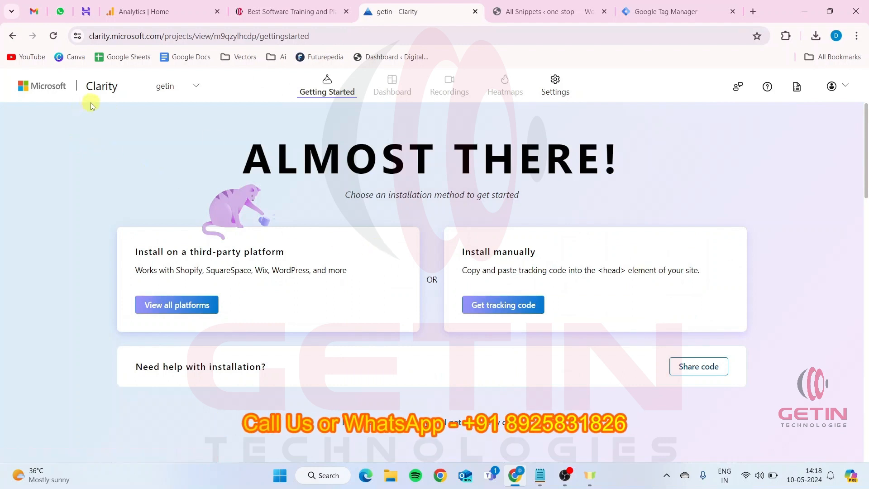
Switch Clarity from the getin project to the digiket project
{"action": "left_click", "coordinate": [194, 87]}
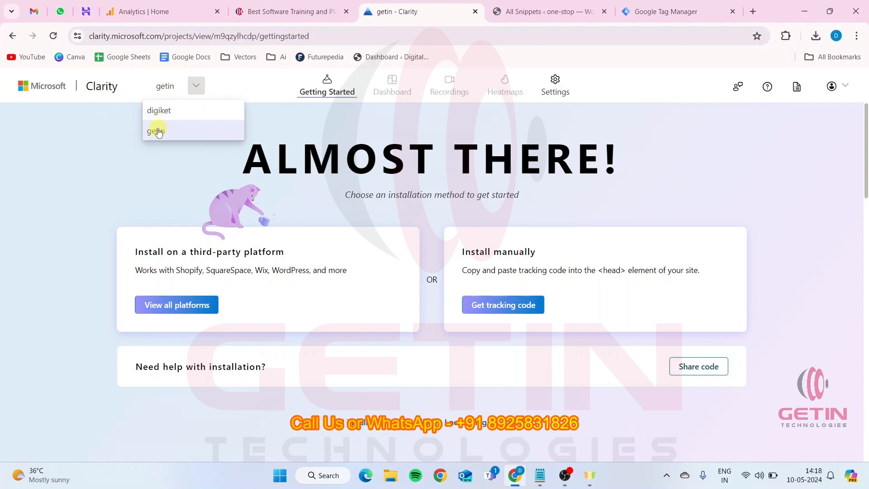
{"action": "left_click", "coordinate": [153, 111]}
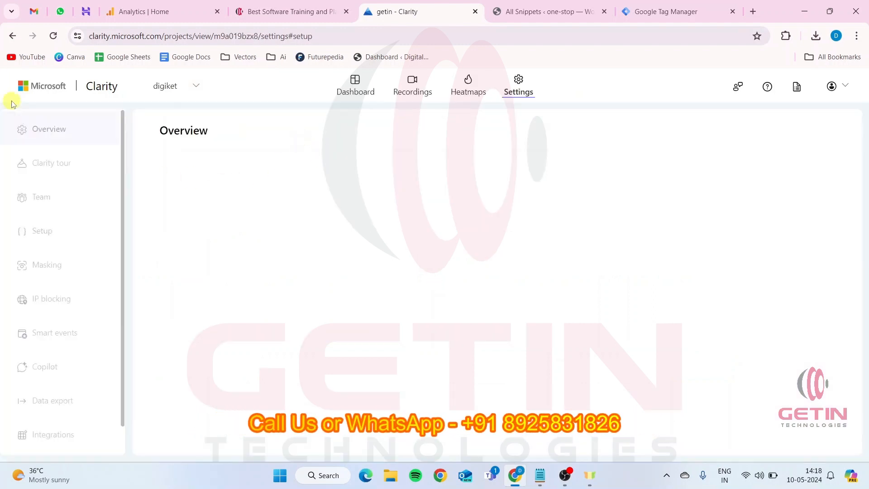
{"action": "left_click", "coordinate": [35, 93]}
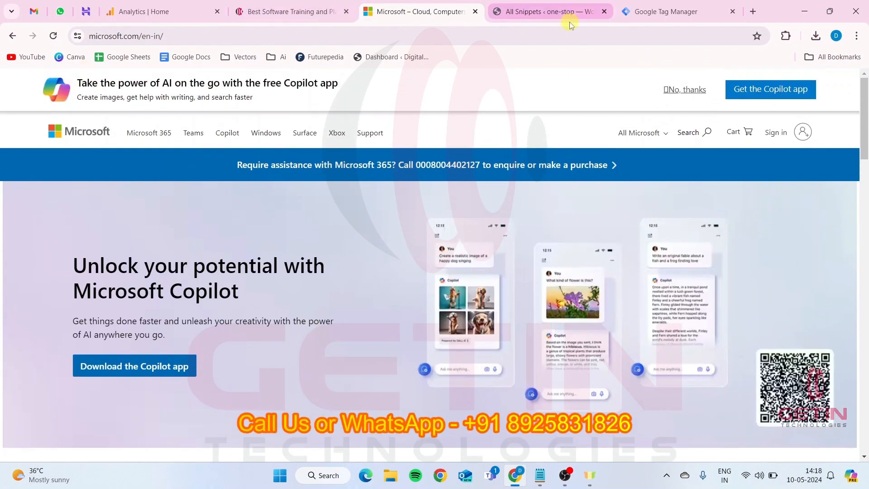
Search the web for "microsoft clarity" and open the Clarity projects list
{"action": "left_click", "coordinate": [400, 35]}
{"action": "type", "text": "mic"}
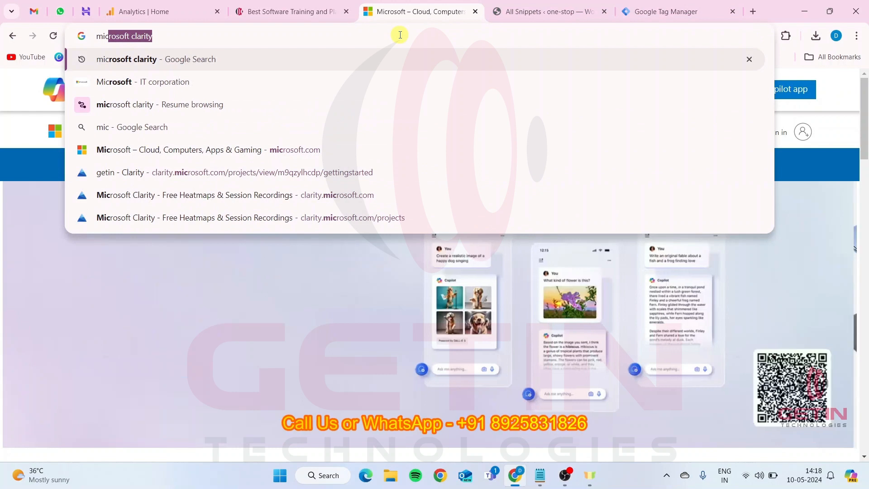
{"action": "key", "text": "Return"}
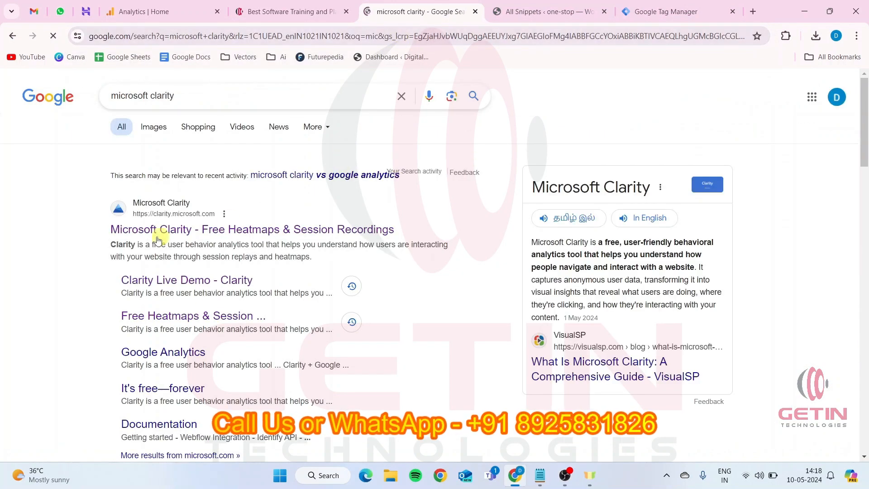
{"action": "left_click", "coordinate": [260, 196]}
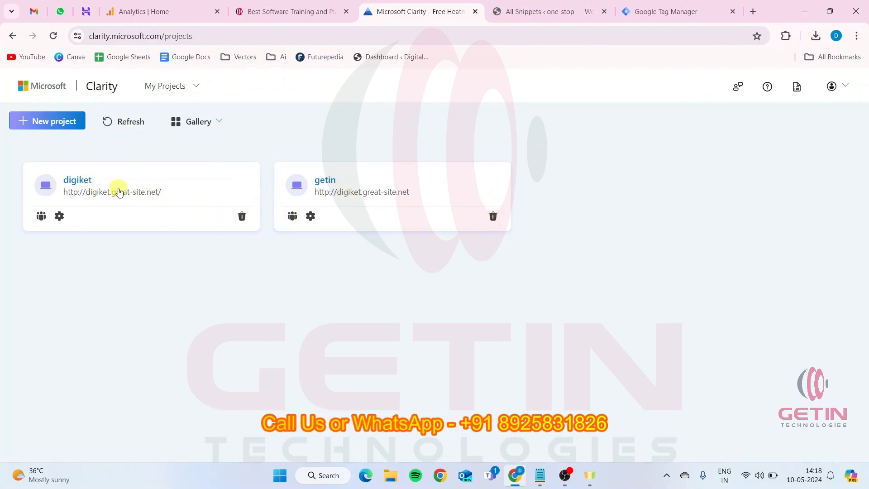
Open the digiket project from the projects list and review its dashboard figures for the last 3 days
{"action": "left_click", "coordinate": [80, 181]}
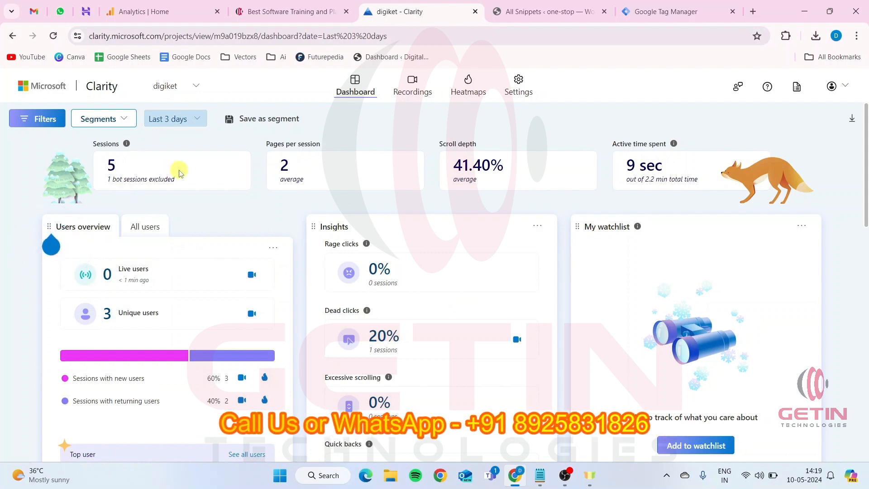
{"action": "scroll", "coordinate": [228, 208], "scroll_direction": "down", "scroll_amount": 5}
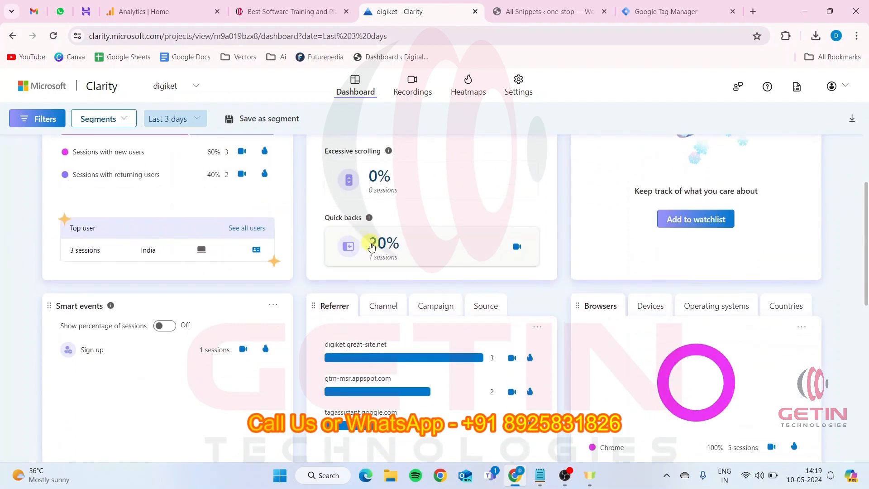
{"action": "scroll", "coordinate": [396, 225], "scroll_direction": "up", "scroll_amount": 5}
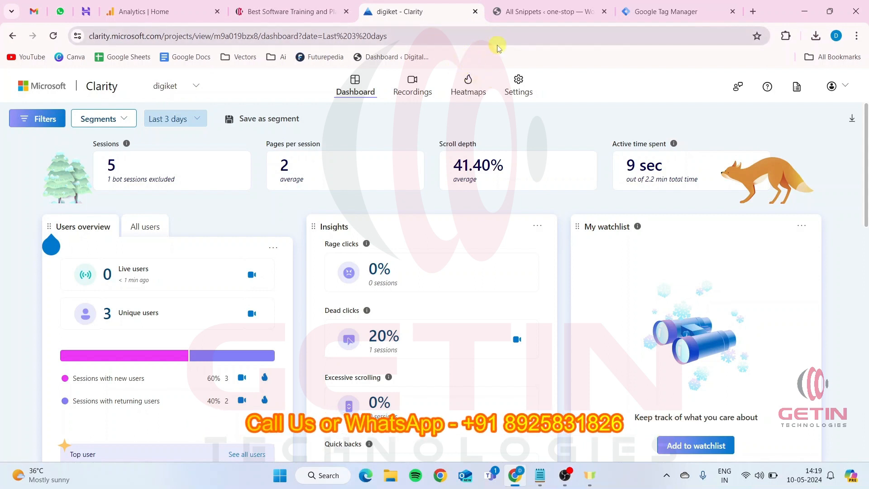
In the getintech.in tab, search the web for "microsoft clarity demo", open the Clarity Live Demo and review its dashboard
{"action": "left_click", "coordinate": [310, 13]}
{"action": "left_click", "coordinate": [289, 39]}
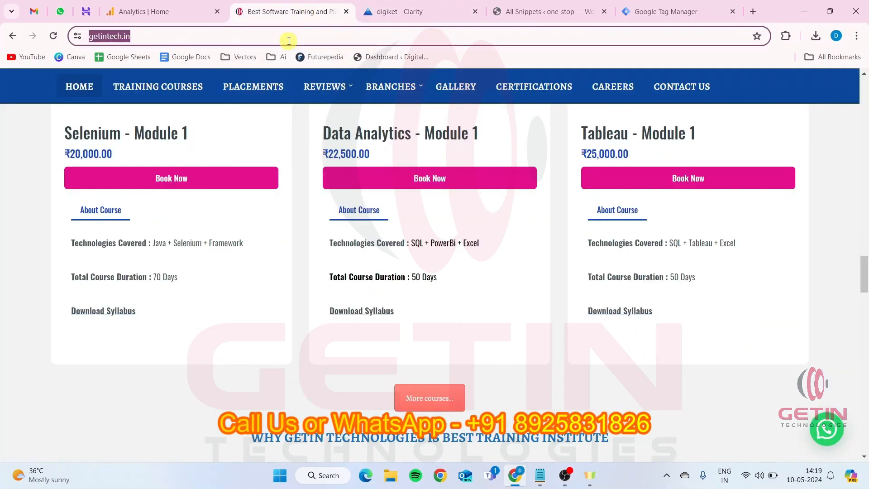
{"action": "type", "text": "micro"}
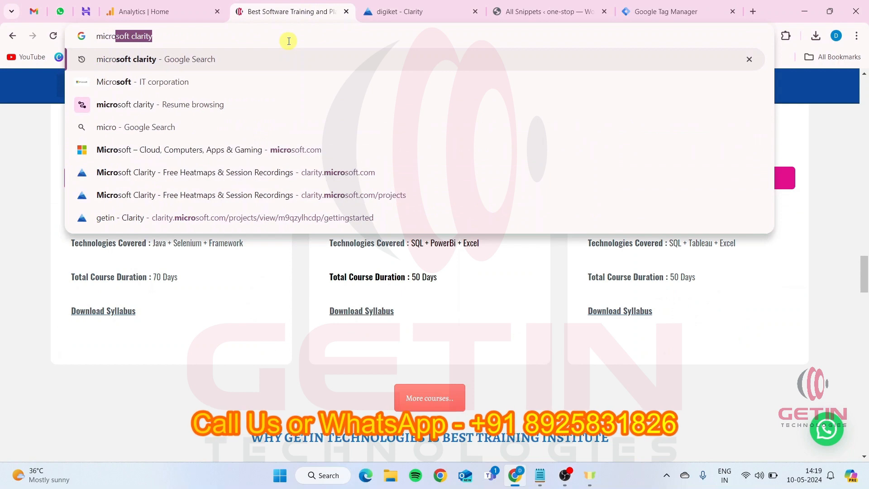
{"action": "type", "text": "soft "}
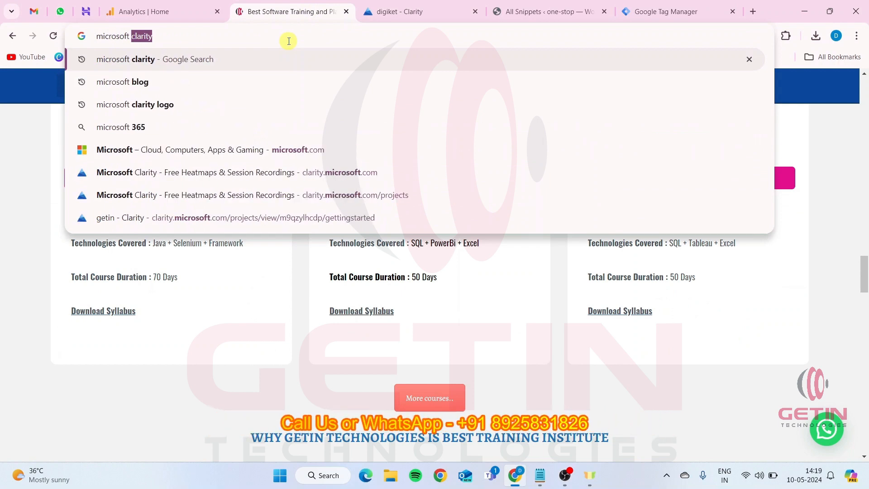
{"action": "type", "text": "clarity dem"}
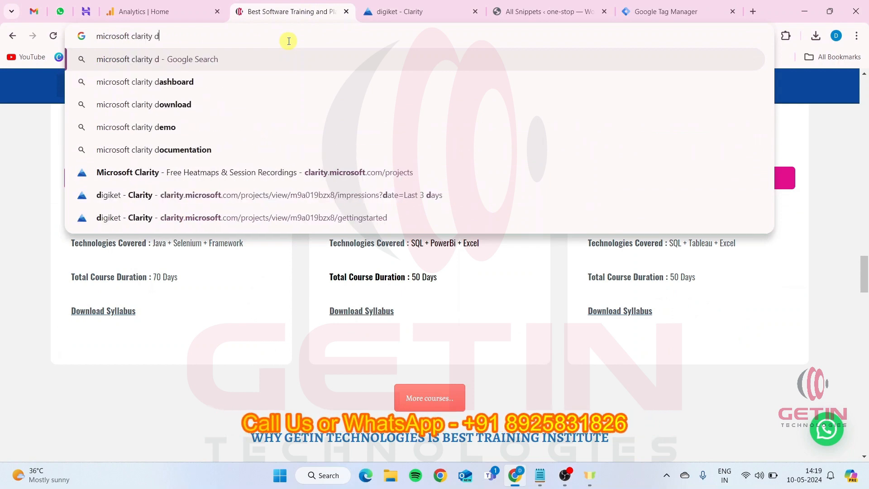
{"action": "type", "text": "o"}
{"action": "key", "text": "Return"}
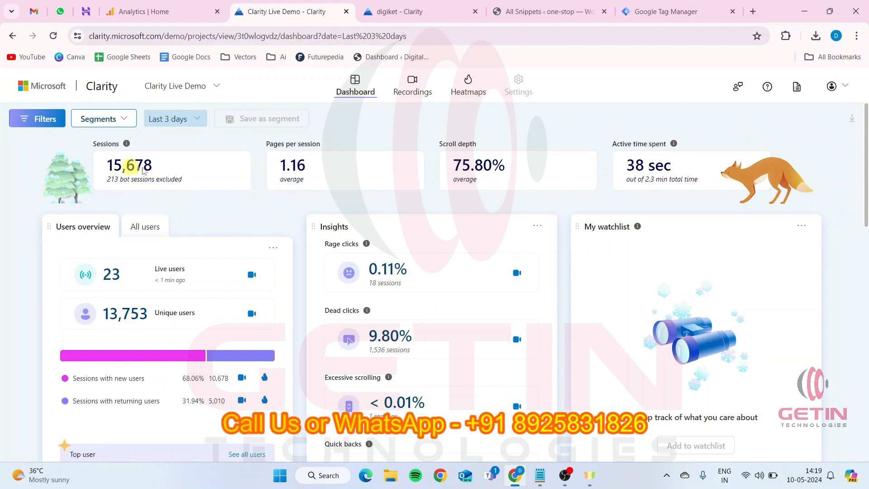
{"action": "scroll", "coordinate": [290, 310], "scroll_direction": "down", "scroll_amount": 5}
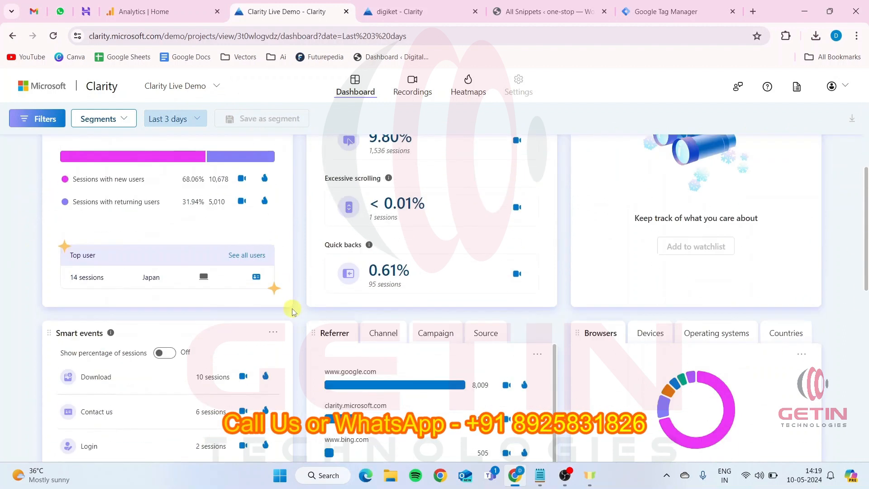
{"action": "scroll", "coordinate": [292, 311], "scroll_direction": "up", "scroll_amount": 5}
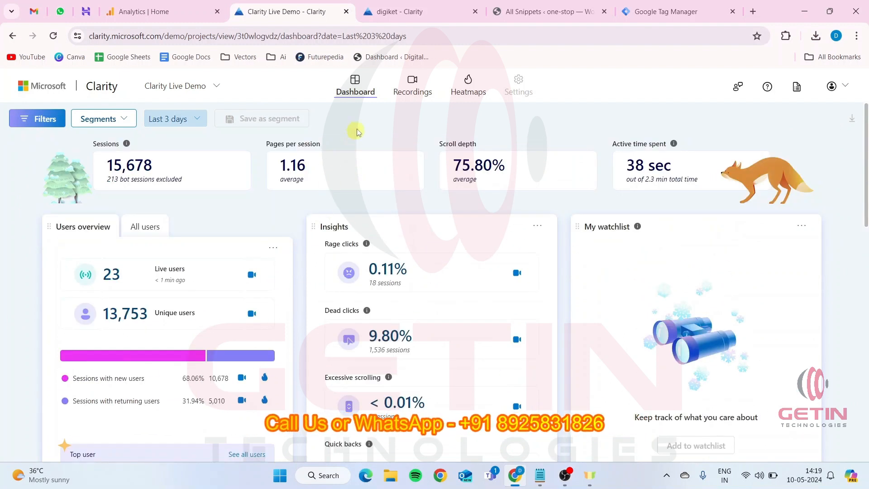
Switch to the Microsoft clarity note in Notepad, highlight the video recordings and heatmaps lines, and return to Chrome
{"action": "left_click", "coordinate": [541, 475]}
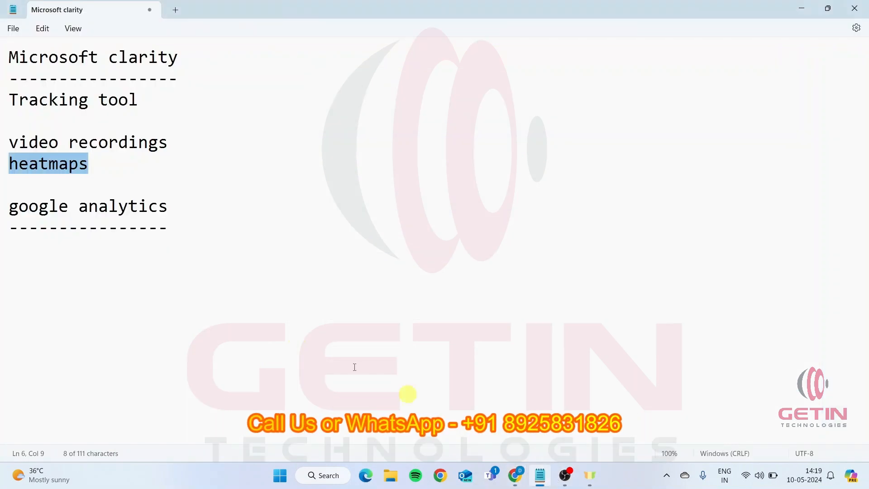
{"action": "left_click_drag", "start_coordinate": [10, 143], "coordinate": [212, 146]}
{"action": "left_click_drag", "start_coordinate": [107, 162], "coordinate": [4, 159]}
{"action": "left_click", "coordinate": [515, 480]}
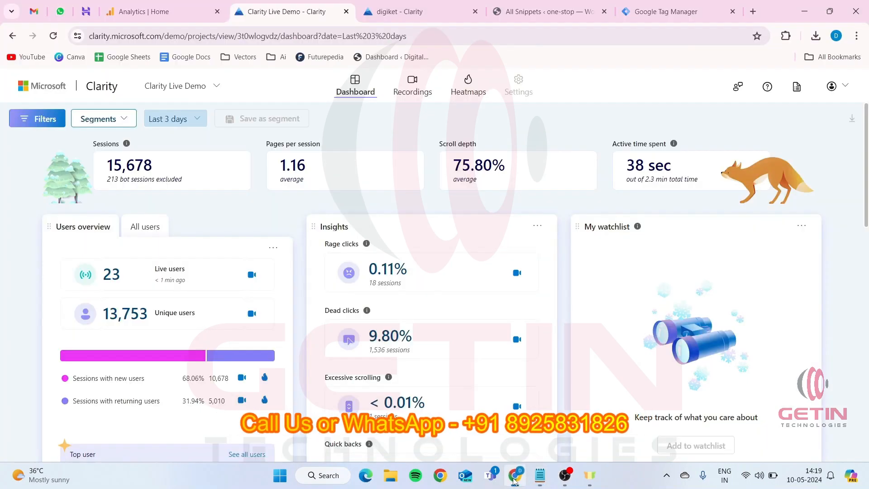
Open the Live Demo's recordings, play the first one, and examine its entry, exit, referrer, duration and click details
{"action": "left_click", "coordinate": [414, 87]}
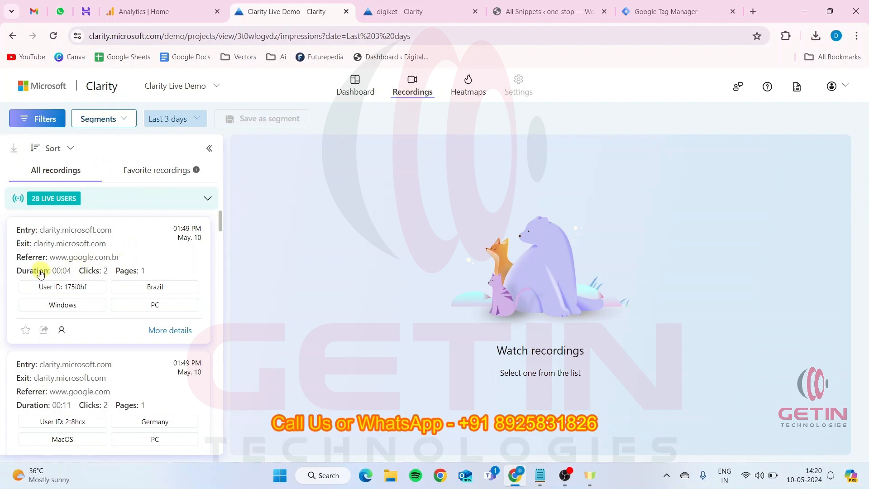
{"action": "left_click_drag", "start_coordinate": [39, 232], "coordinate": [114, 231]}
{"action": "left_click", "coordinate": [43, 247]}
{"action": "left_click_drag", "start_coordinate": [42, 247], "coordinate": [108, 244]}
{"action": "left_click_drag", "start_coordinate": [50, 261], "coordinate": [124, 263]}
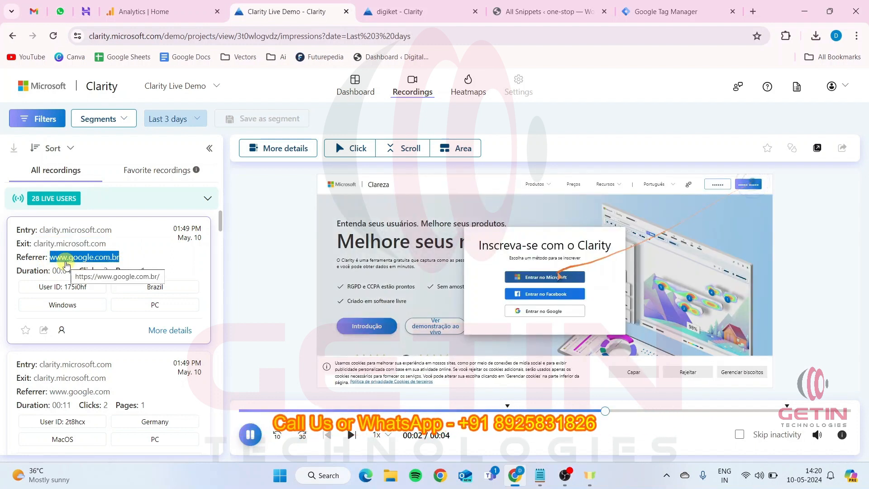
{"action": "left_click_drag", "start_coordinate": [42, 230], "coordinate": [36, 250]}
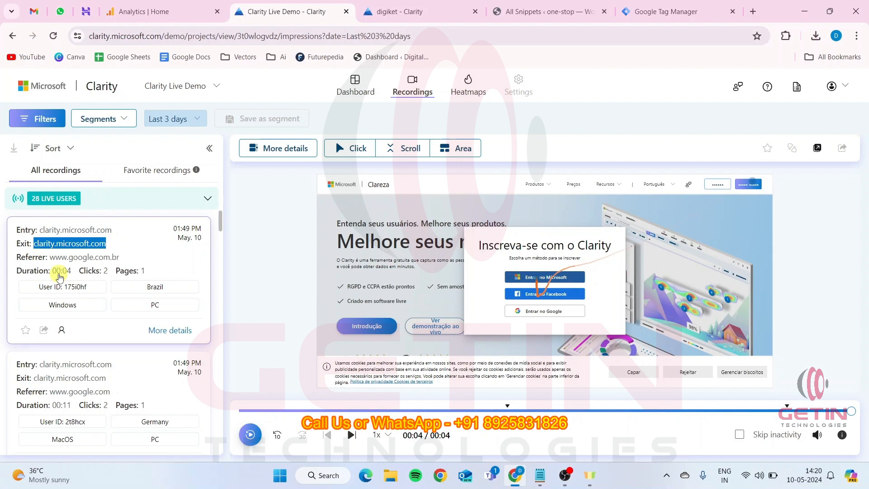
{"action": "left_click_drag", "start_coordinate": [58, 273], "coordinate": [69, 274]}
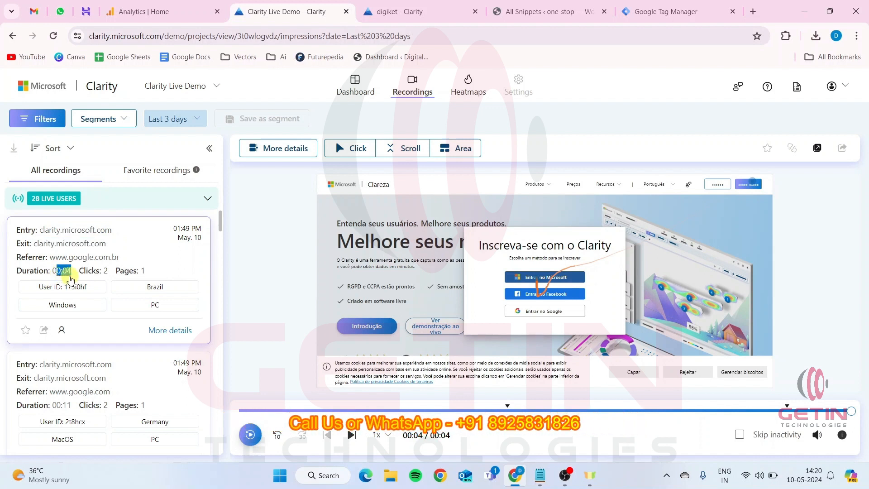
{"action": "left_click_drag", "start_coordinate": [104, 273], "coordinate": [109, 276]}
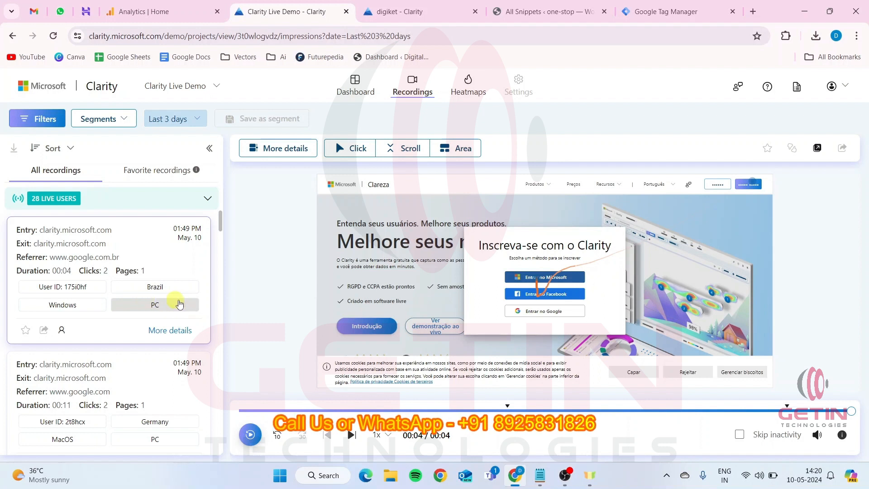
Browse the recordings list and play the second recording, from the visitor in Germany
{"action": "scroll", "coordinate": [184, 355], "scroll_direction": "down", "scroll_amount": 2}
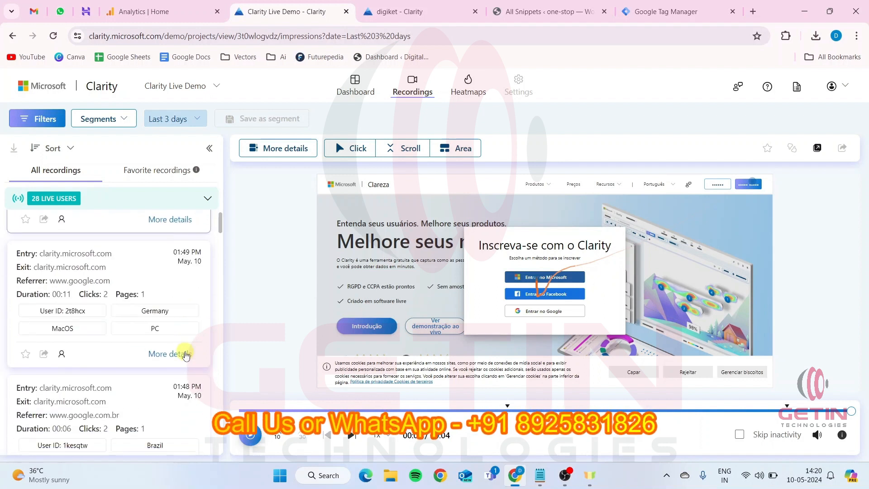
{"action": "scroll", "coordinate": [185, 353], "scroll_direction": "down", "scroll_amount": 2}
{"action": "scroll", "coordinate": [183, 349], "scroll_direction": "up", "scroll_amount": 3}
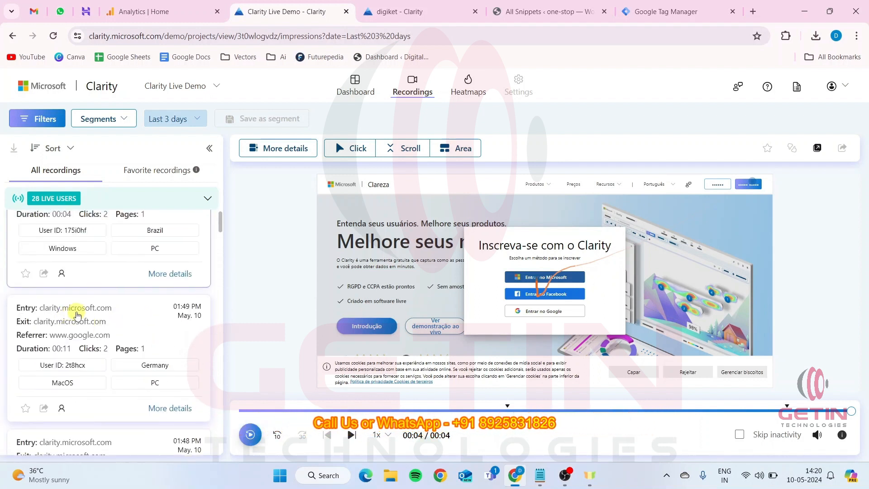
{"action": "left_click", "coordinate": [78, 317]}
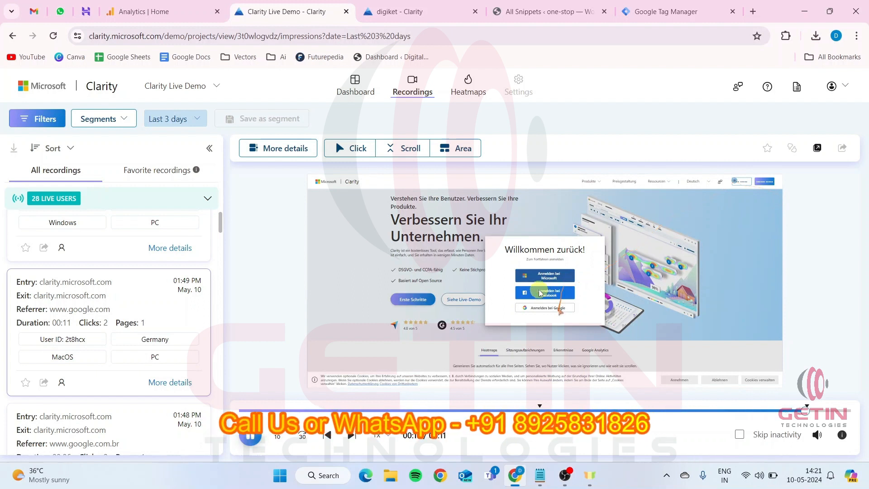
{"action": "scroll", "coordinate": [117, 324], "scroll_direction": "up", "scroll_amount": 2}
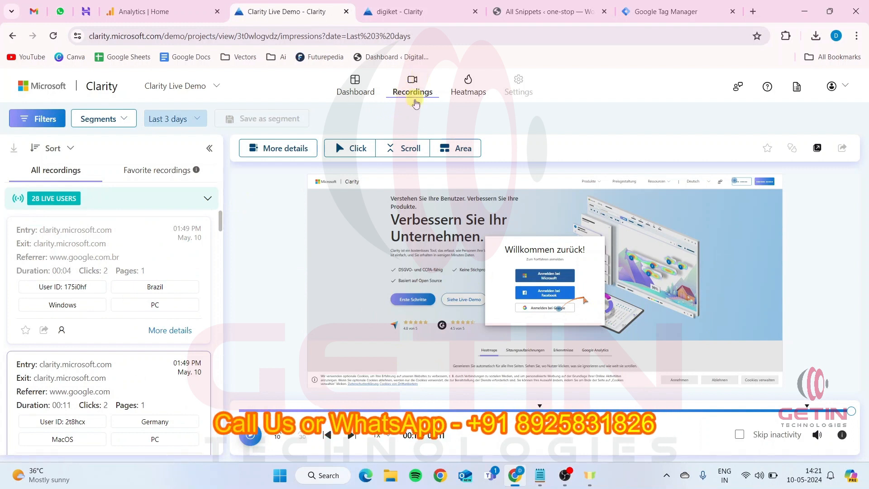
Show the click map and the scroll map of the recorded page, and examine how far visitors scroll down it
{"action": "left_click", "coordinate": [349, 154]}
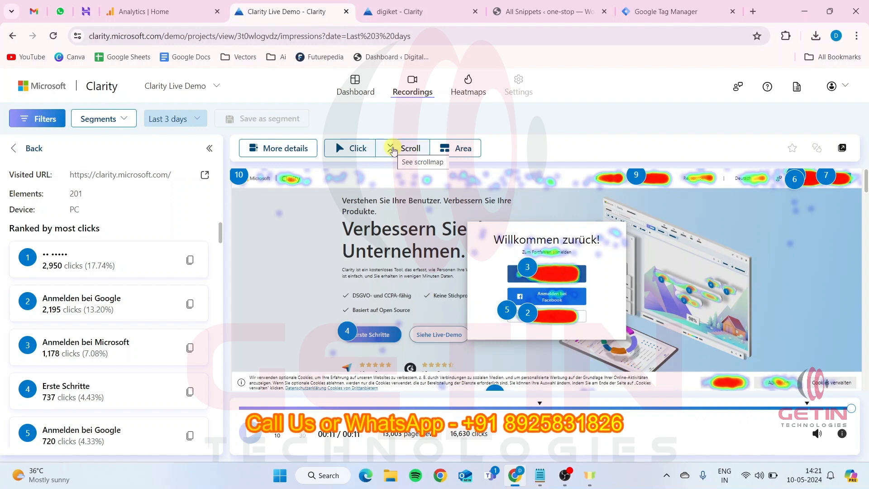
{"action": "left_click", "coordinate": [425, 152]}
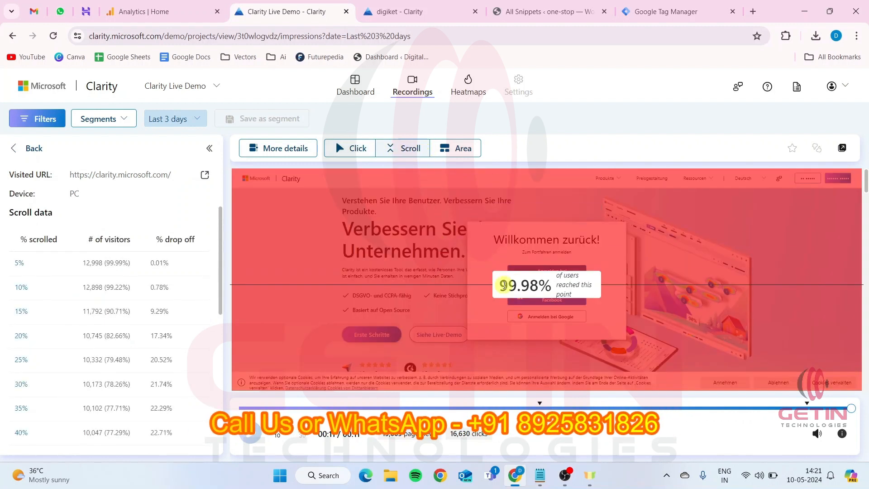
{"action": "scroll", "coordinate": [527, 274], "scroll_direction": "down", "scroll_amount": 4}
{"action": "scroll", "coordinate": [528, 274], "scroll_direction": "down", "scroll_amount": 10}
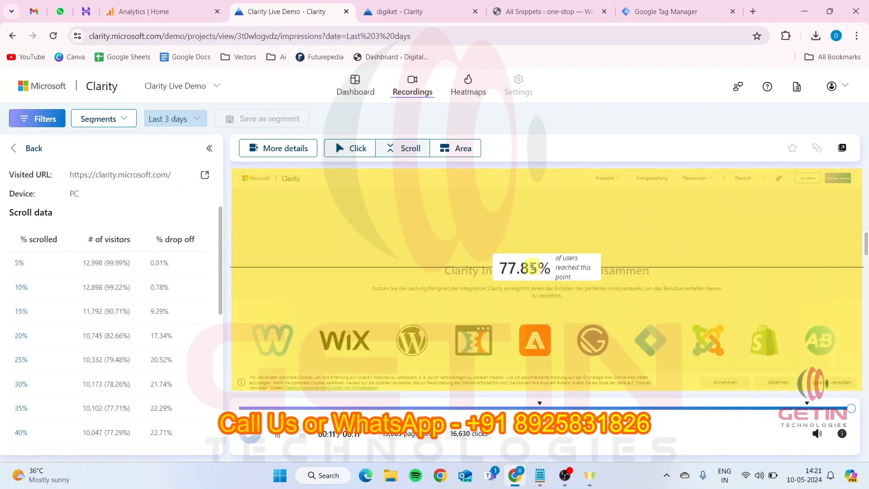
{"action": "scroll", "coordinate": [532, 269], "scroll_direction": "down", "scroll_amount": 6}
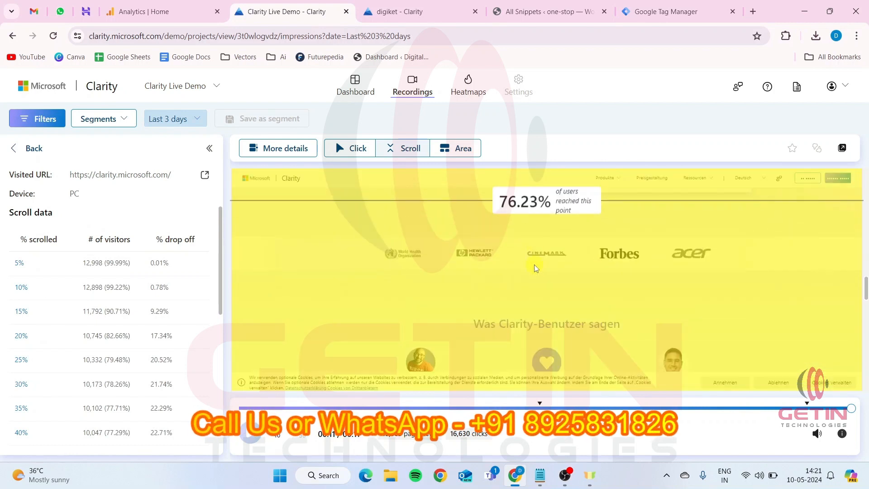
{"action": "scroll", "coordinate": [534, 269], "scroll_direction": "up", "scroll_amount": 20}
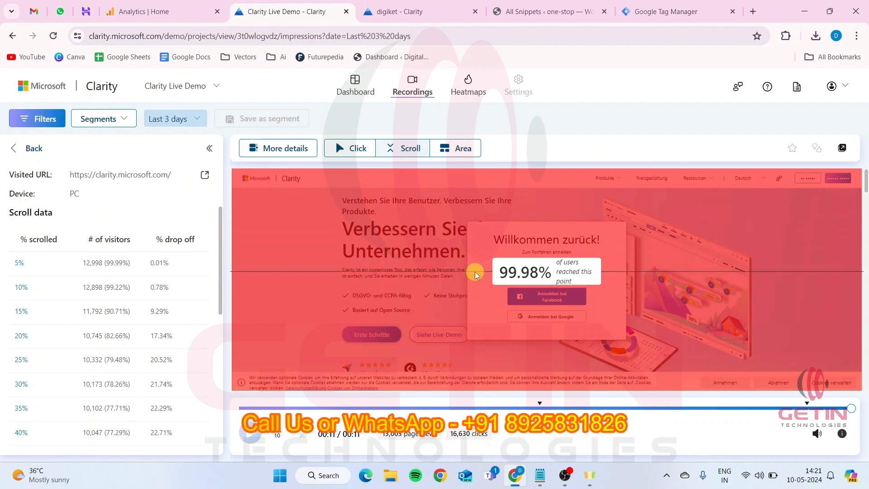
{"action": "scroll", "coordinate": [479, 330], "scroll_direction": "down", "scroll_amount": 5}
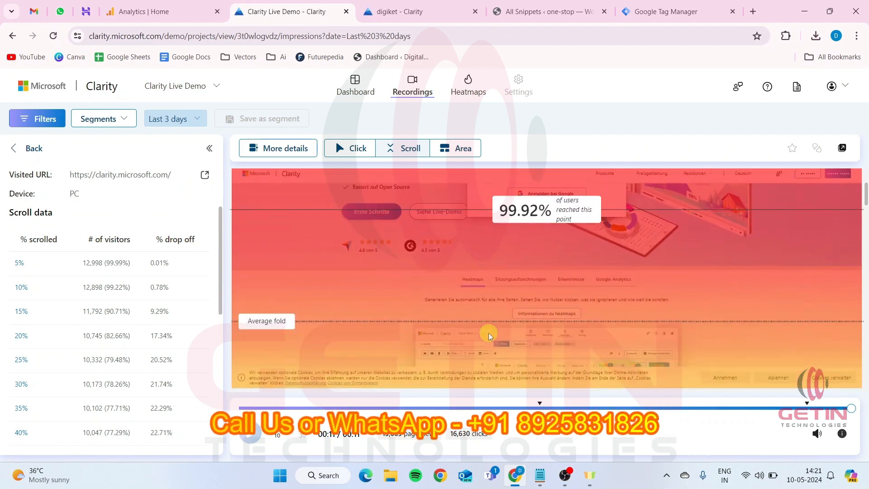
{"action": "scroll", "coordinate": [514, 281], "scroll_direction": "down", "scroll_amount": 1}
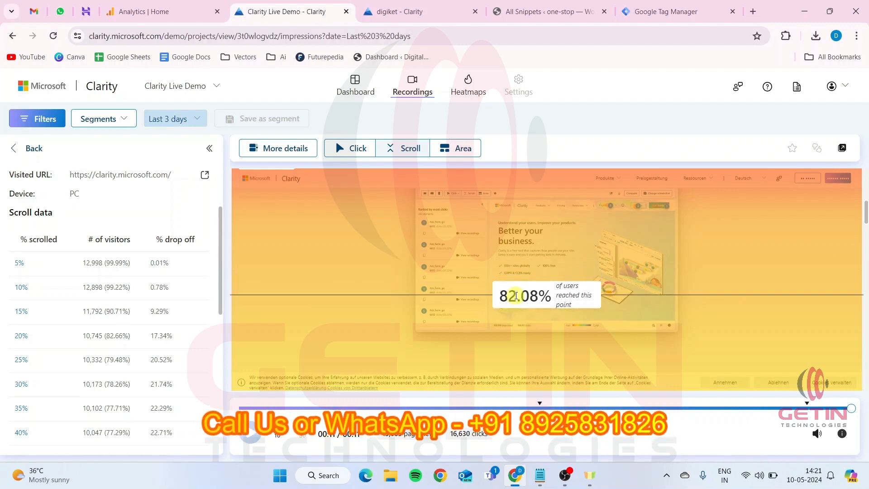
{"action": "scroll", "coordinate": [527, 299], "scroll_direction": "down", "scroll_amount": 3}
{"action": "scroll", "coordinate": [527, 299], "scroll_direction": "down", "scroll_amount": 5}
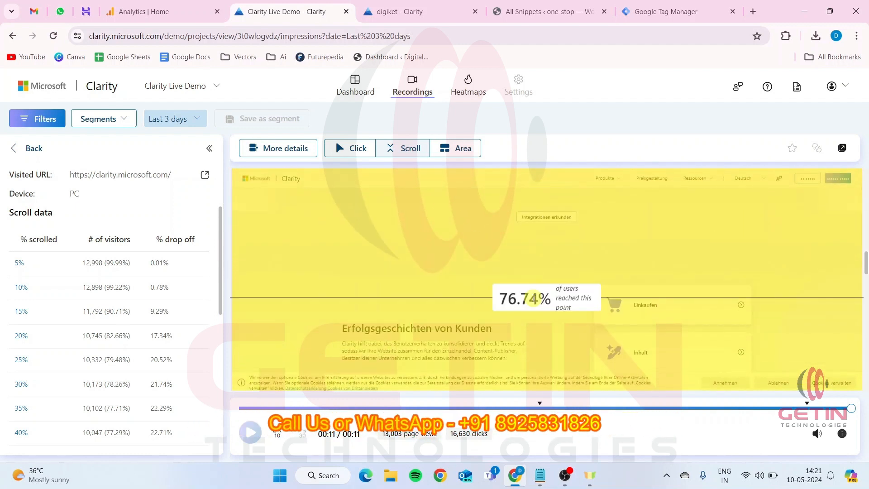
Finish viewing the scroll map, then show the area map and examine the clicks on the page header and sign-in box
{"action": "scroll", "coordinate": [533, 305], "scroll_direction": "down", "scroll_amount": 5}
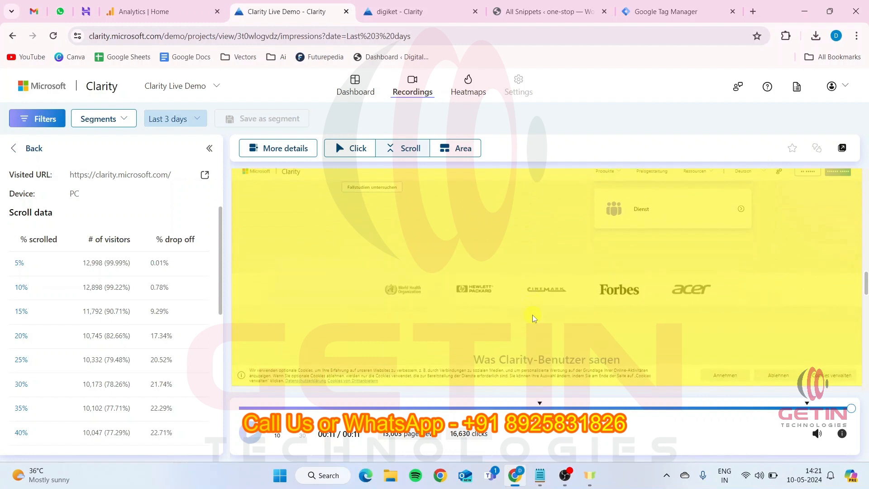
{"action": "scroll", "coordinate": [546, 322], "scroll_direction": "down", "scroll_amount": 10}
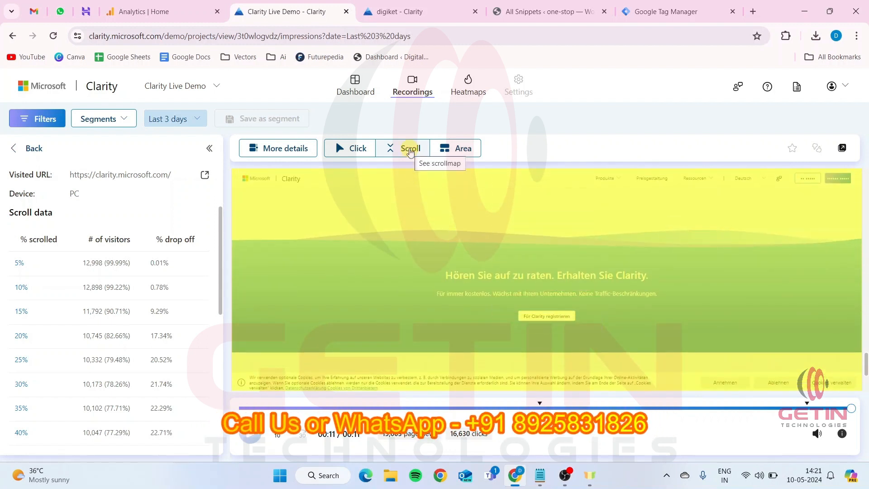
{"action": "left_click", "coordinate": [456, 148]}
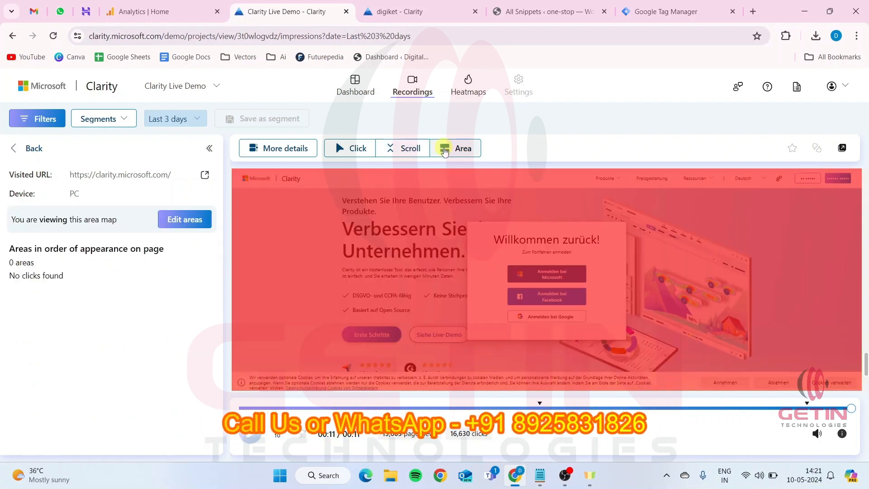
{"action": "mouse_move", "coordinate": [292, 177]}
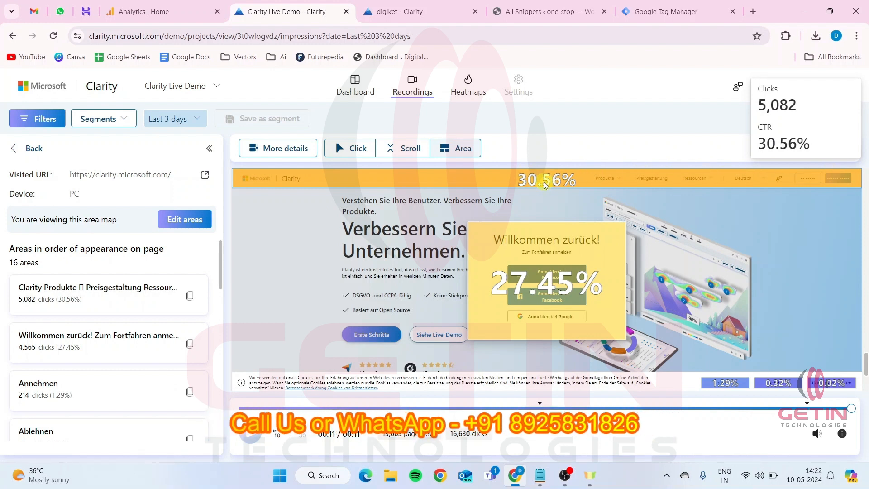
{"action": "mouse_move", "coordinate": [515, 240]}
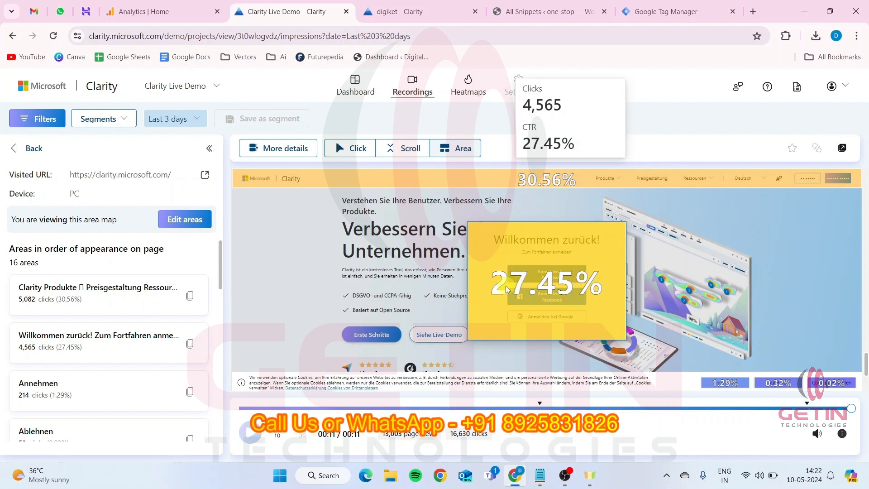
Examine the area map along the recorded page, comparing the clicks and click-through rate of each section
{"action": "scroll", "coordinate": [540, 288], "scroll_direction": "down", "scroll_amount": 8}
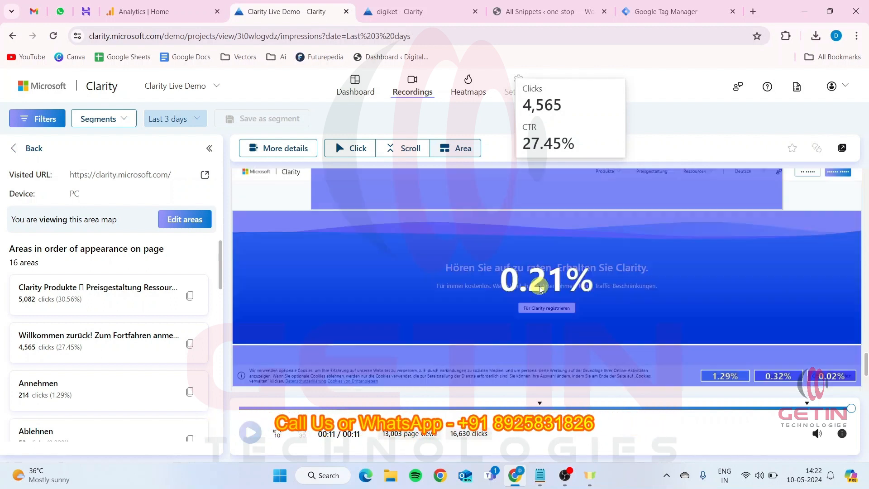
{"action": "scroll", "coordinate": [737, 299], "scroll_direction": "up", "scroll_amount": 3}
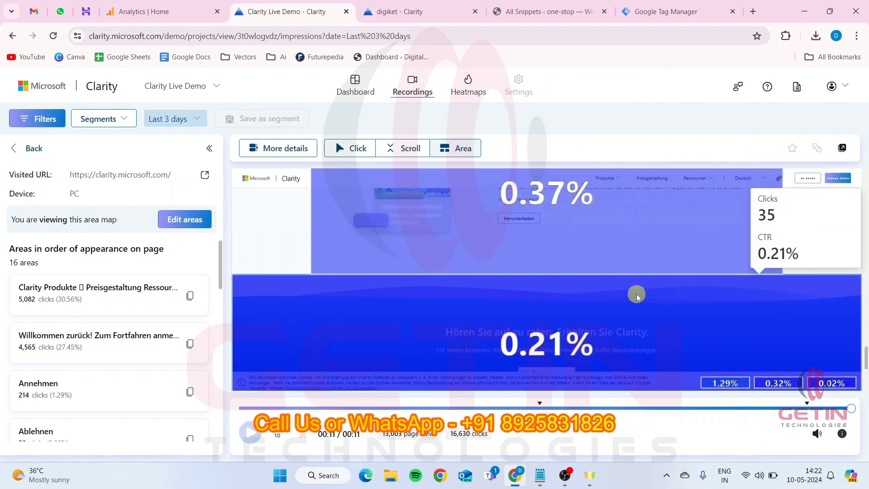
{"action": "scroll", "coordinate": [635, 293], "scroll_direction": "down", "scroll_amount": 6}
{"action": "scroll", "coordinate": [477, 290], "scroll_direction": "down", "scroll_amount": 10}
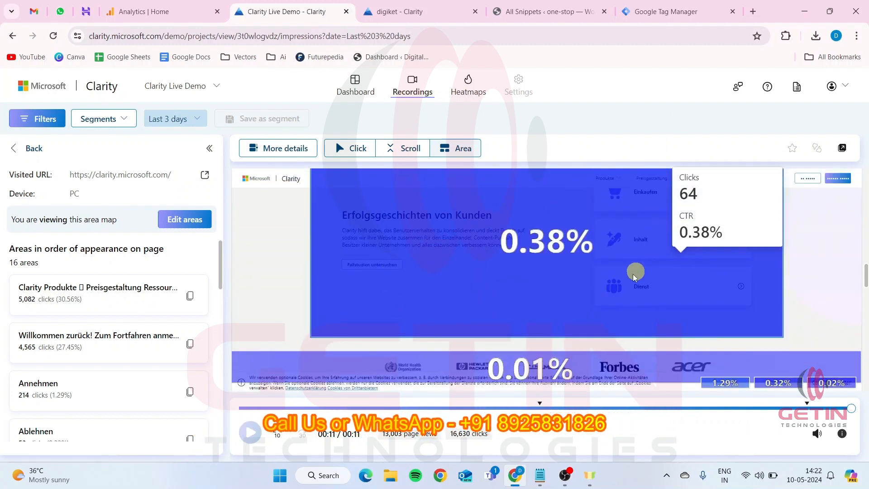
{"action": "scroll", "coordinate": [538, 277], "scroll_direction": "up", "scroll_amount": 5}
{"action": "scroll", "coordinate": [539, 283], "scroll_direction": "up", "scroll_amount": 1}
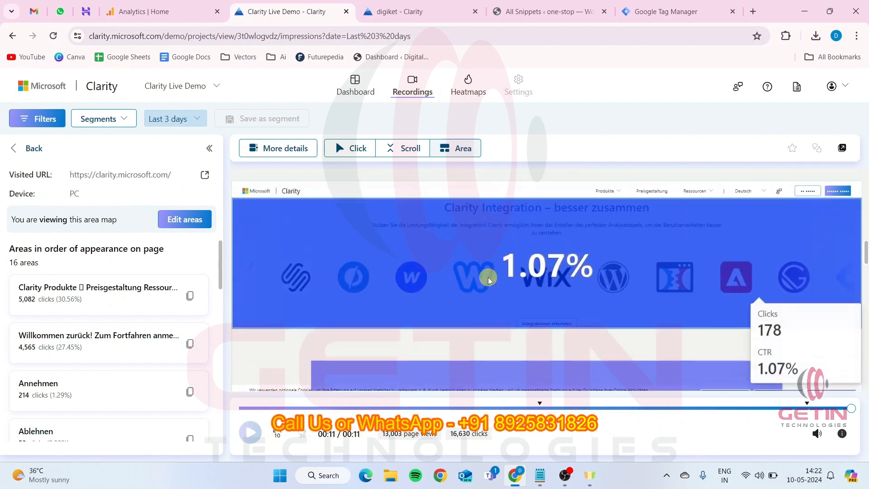
{"action": "scroll", "coordinate": [625, 305], "scroll_direction": "up", "scroll_amount": 2}
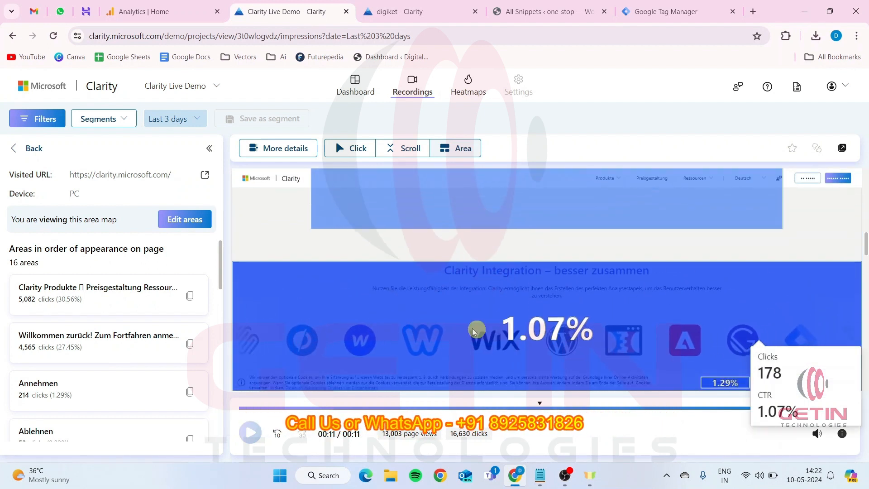
{"action": "scroll", "coordinate": [491, 301], "scroll_direction": "up", "scroll_amount": 3}
{"action": "scroll", "coordinate": [491, 301], "scroll_direction": "up", "scroll_amount": 3}
{"action": "scroll", "coordinate": [491, 301], "scroll_direction": "down", "scroll_amount": 3}
{"action": "scroll", "coordinate": [491, 301], "scroll_direction": "up", "scroll_amount": 3}
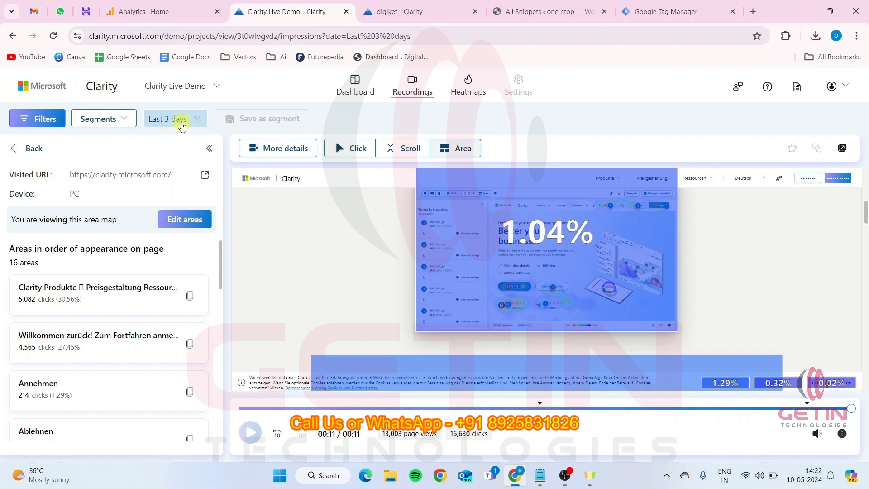
Set the recordings date range to Last 30 days and play the first live recording, from the visitor in France
{"action": "left_click", "coordinate": [181, 120]}
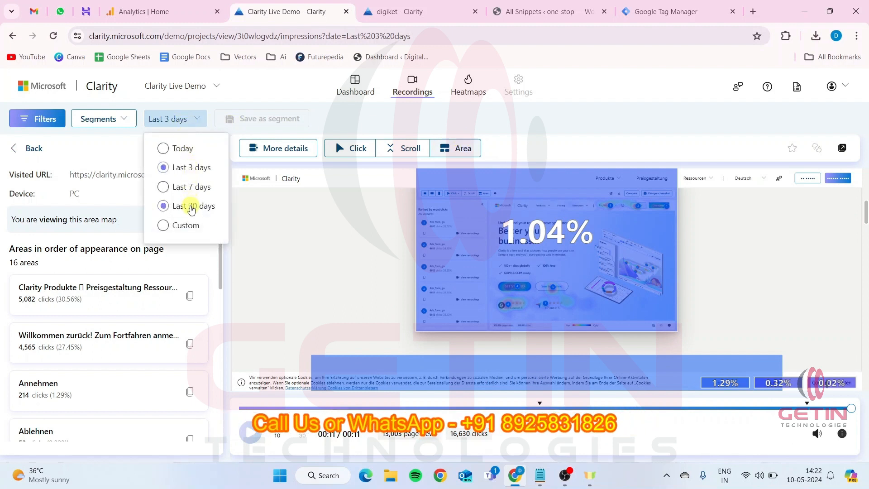
{"action": "left_click", "coordinate": [191, 206]}
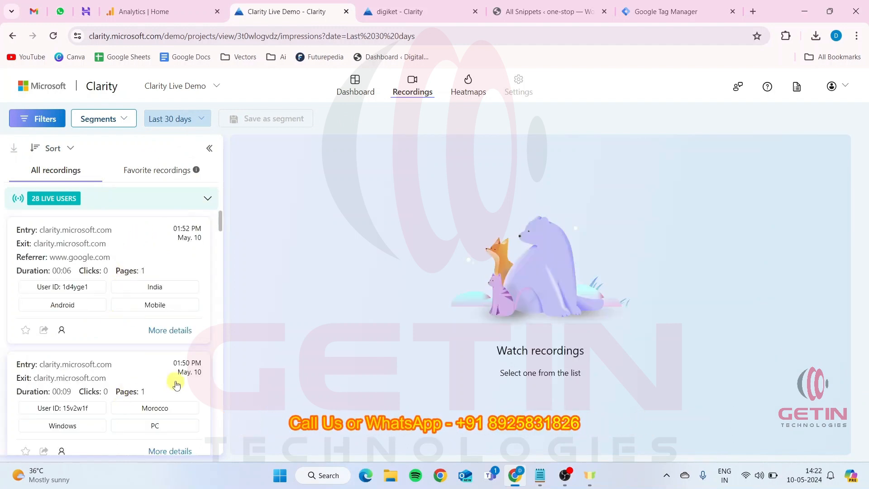
{"action": "left_click", "coordinate": [210, 199]}
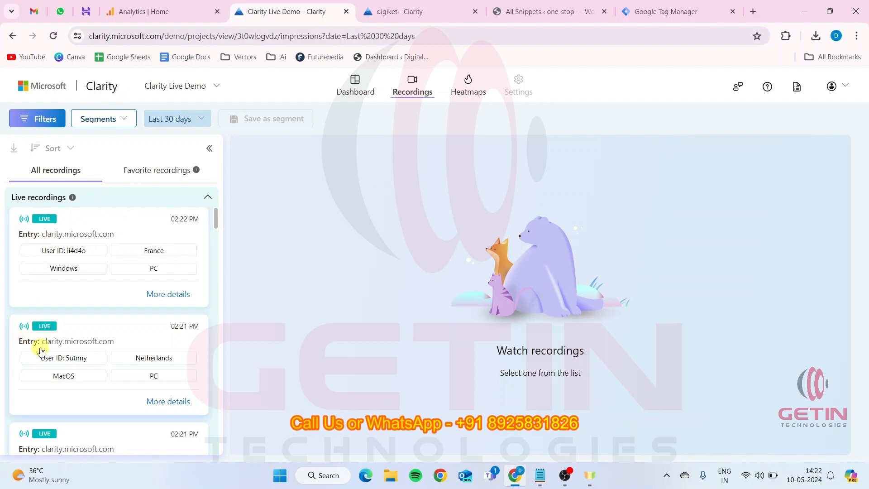
{"action": "left_click", "coordinate": [98, 232]}
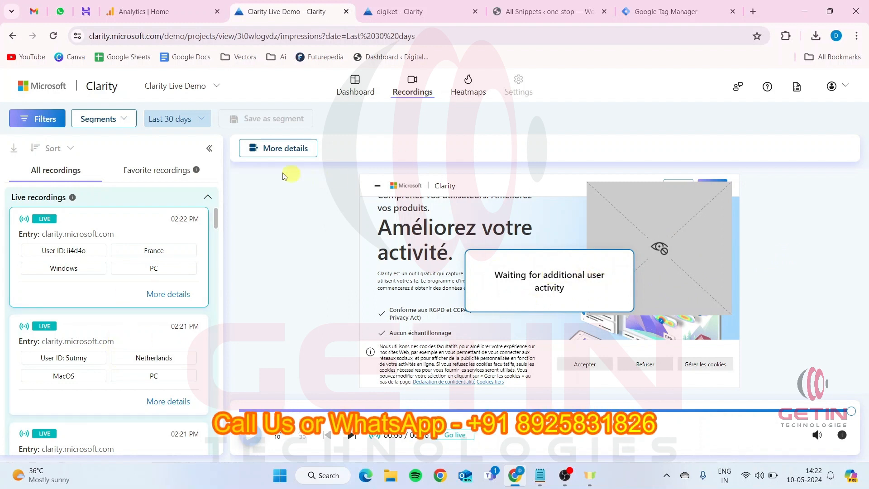
{"action": "left_click", "coordinate": [465, 93]}
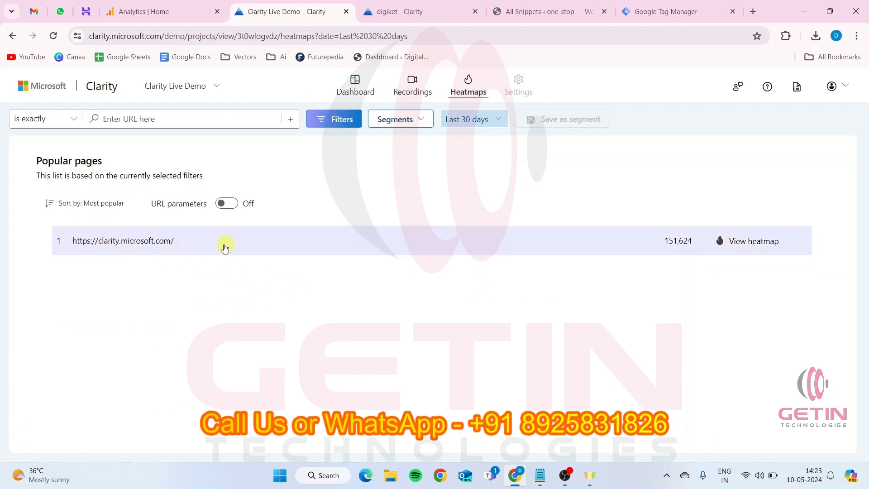
{"action": "left_click", "coordinate": [202, 242]}
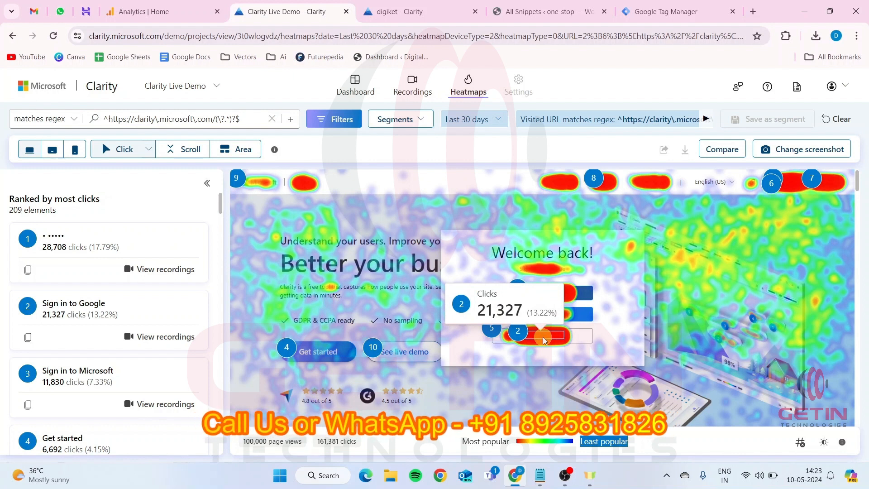
{"action": "scroll", "coordinate": [656, 299], "scroll_direction": "down", "scroll_amount": 10}
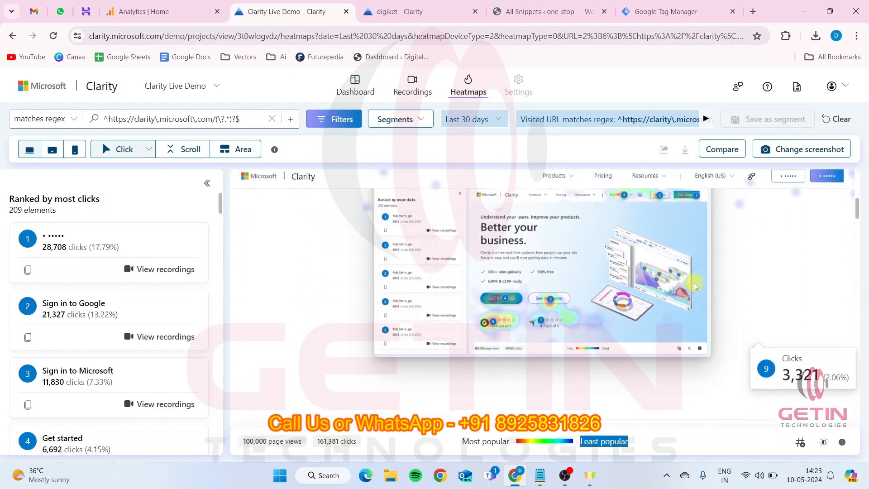
{"action": "scroll", "coordinate": [696, 286], "scroll_direction": "down", "scroll_amount": 5}
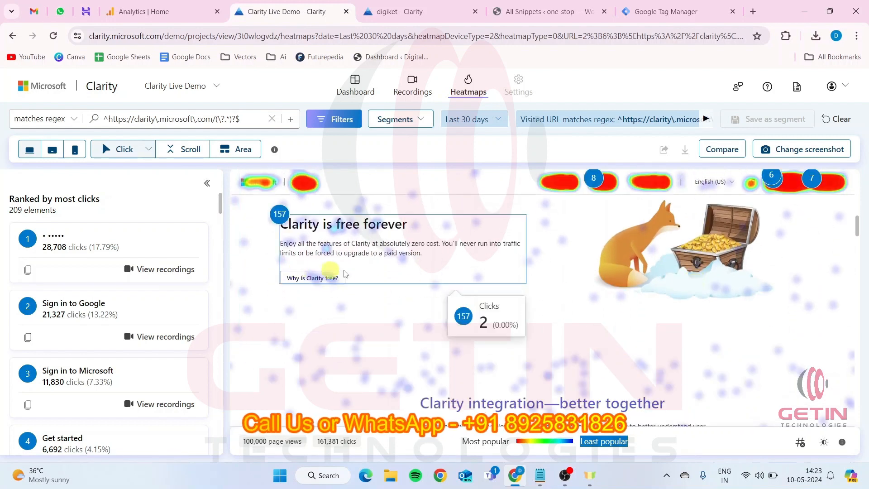
{"action": "scroll", "coordinate": [601, 226], "scroll_direction": "up", "scroll_amount": 1}
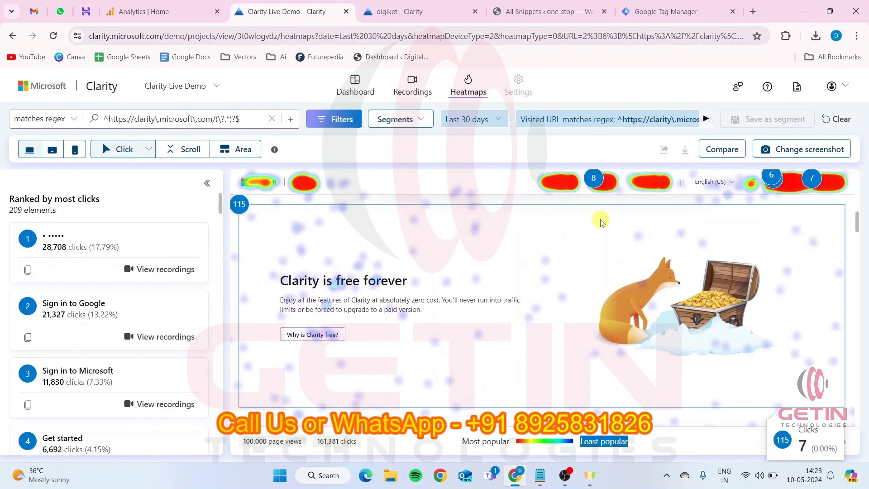
{"action": "scroll", "coordinate": [601, 222], "scroll_direction": "up", "scroll_amount": 2}
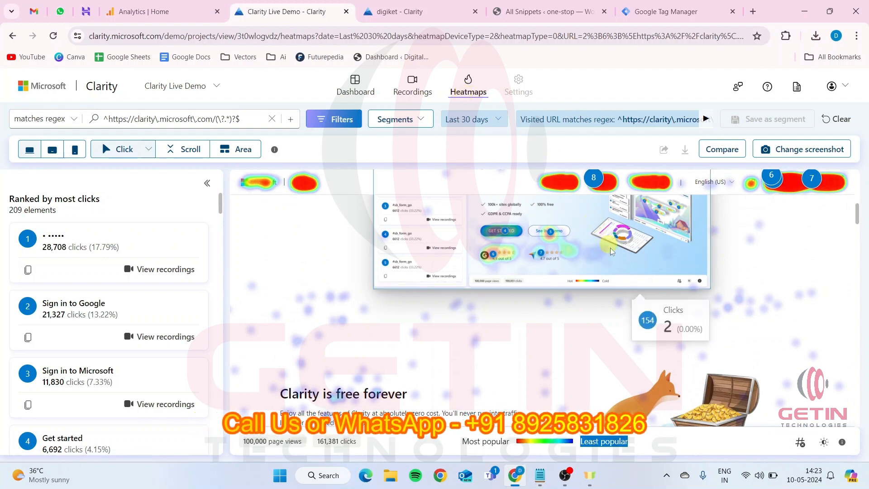
{"action": "scroll", "coordinate": [615, 347], "scroll_direction": "down", "scroll_amount": 5}
{"action": "scroll", "coordinate": [615, 347], "scroll_direction": "down", "scroll_amount": 10}
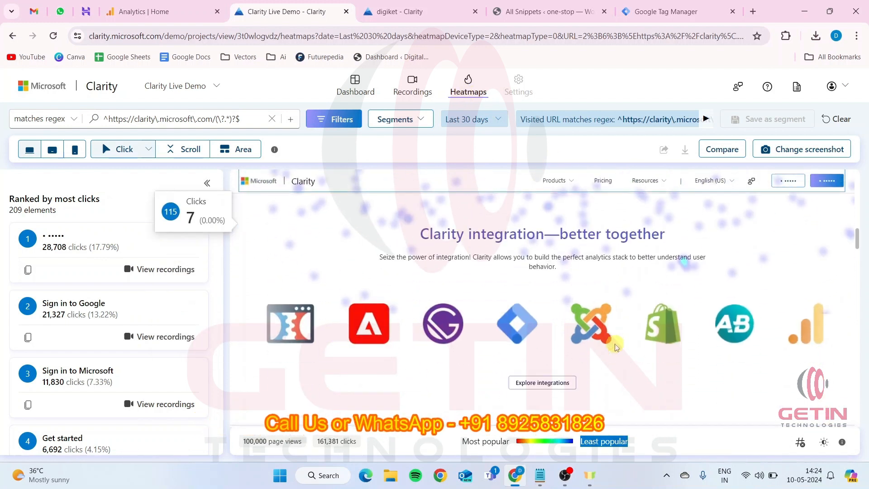
{"action": "scroll", "coordinate": [622, 346], "scroll_direction": "down", "scroll_amount": 10}
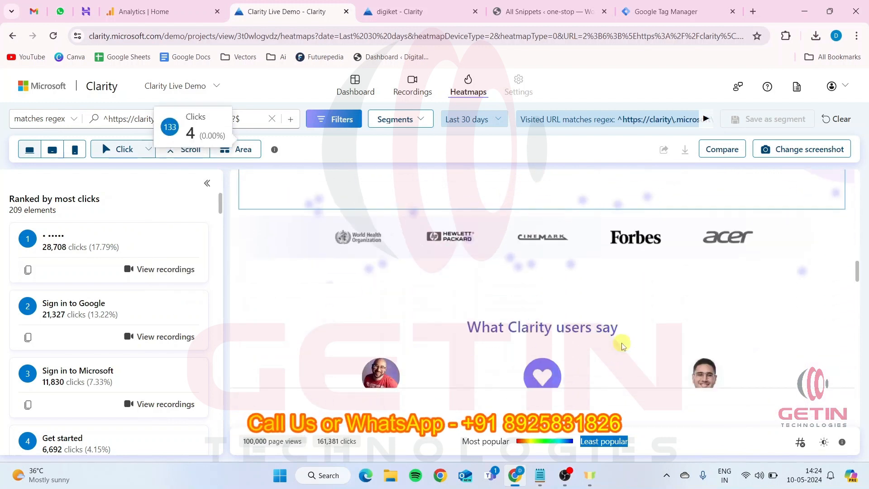
{"action": "scroll", "coordinate": [621, 346], "scroll_direction": "down", "scroll_amount": 8}
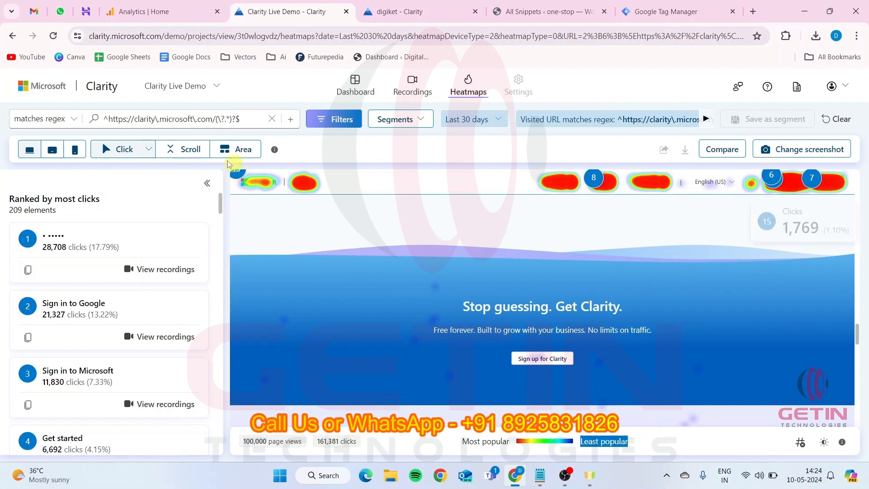
Open the demo dashboard, highlight the sessions, pages per session and scroll depth figures, and examine the insights
{"action": "left_click", "coordinate": [348, 90]}
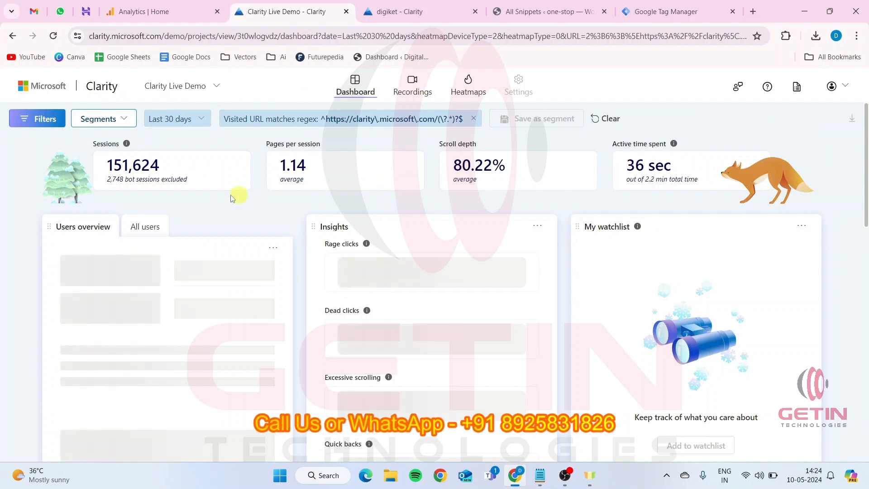
{"action": "left_click_drag", "start_coordinate": [108, 166], "coordinate": [184, 170]}
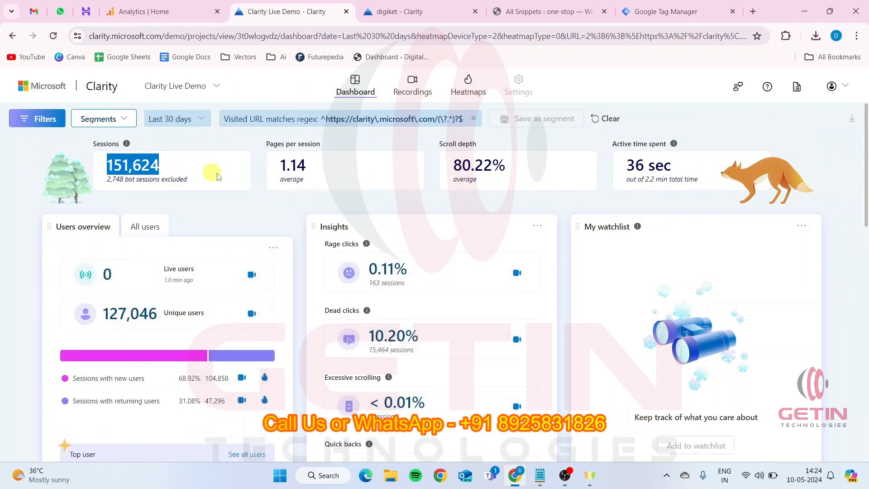
{"action": "left_click_drag", "start_coordinate": [279, 166], "coordinate": [306, 172]}
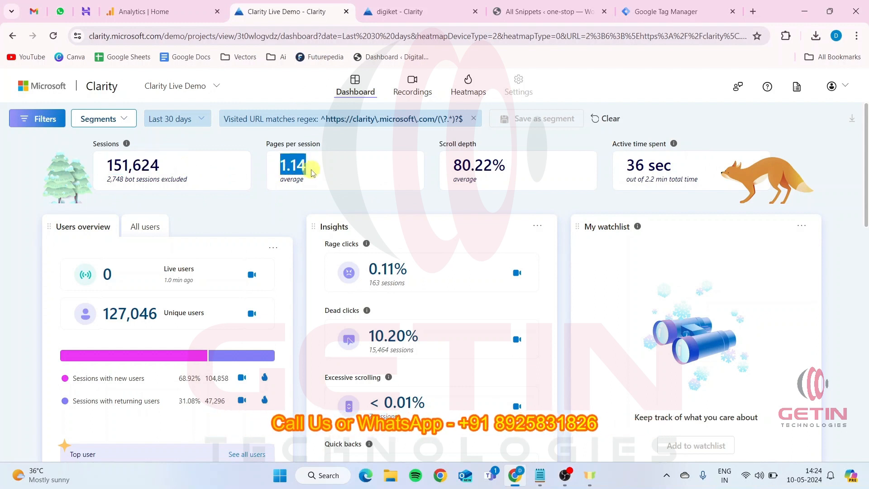
{"action": "left_click_drag", "start_coordinate": [453, 167], "coordinate": [510, 172]}
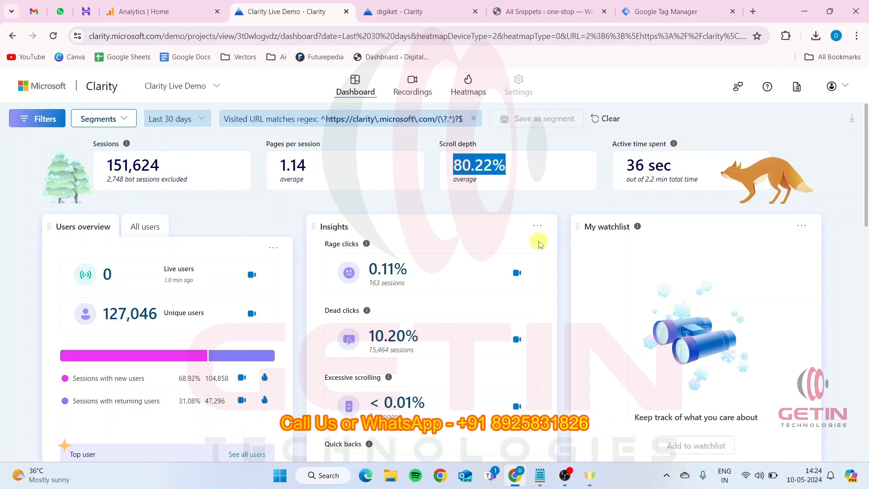
{"action": "scroll", "coordinate": [373, 254], "scroll_direction": "down", "scroll_amount": 1}
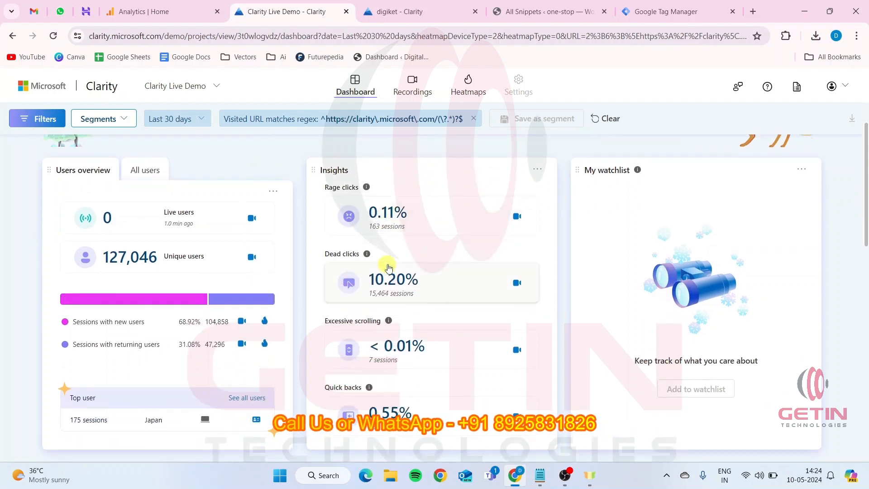
{"action": "scroll", "coordinate": [389, 267], "scroll_direction": "up", "scroll_amount": 1}
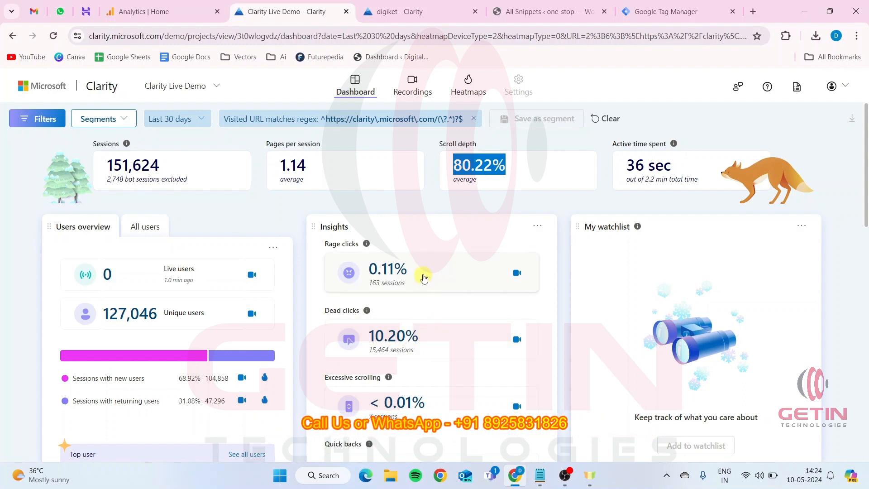
Visit the one-stop site from its WordPress admin, browse the homepage and highlight "sustainability" in its heading
{"action": "left_click", "coordinate": [560, 10]}
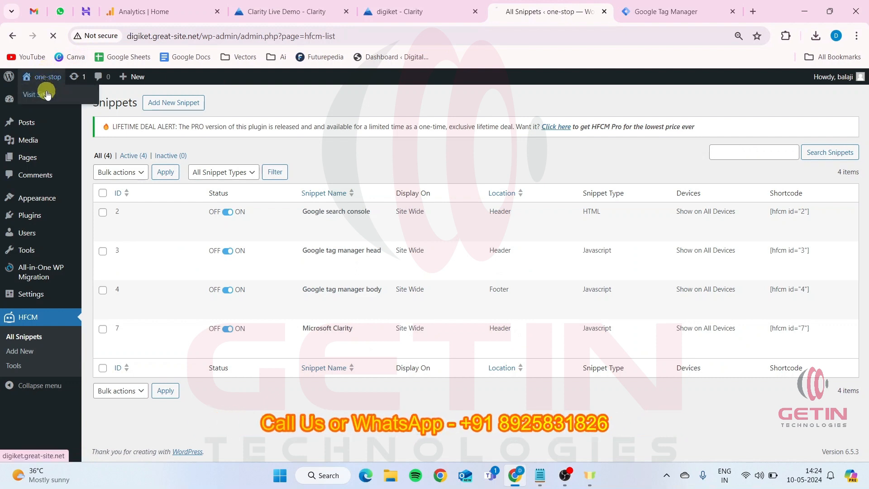
{"action": "left_click", "coordinate": [45, 89]}
{"action": "left_click", "coordinate": [403, 11]}
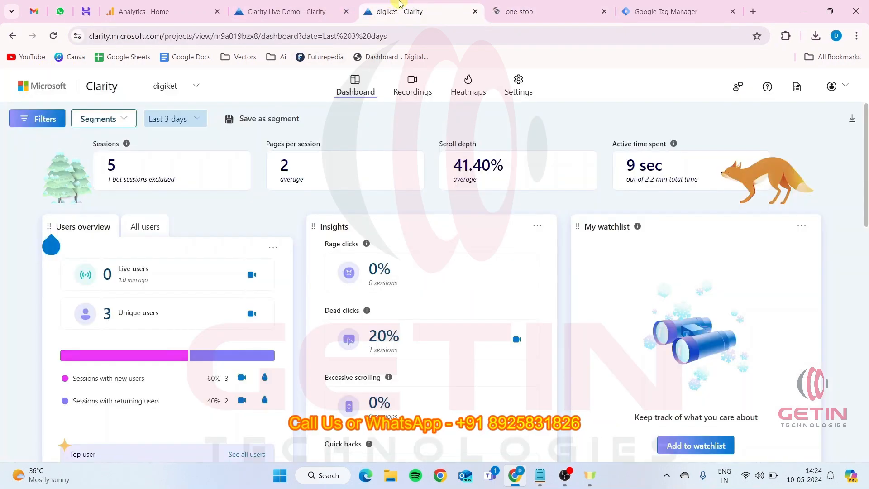
{"action": "left_click", "coordinate": [560, 10]}
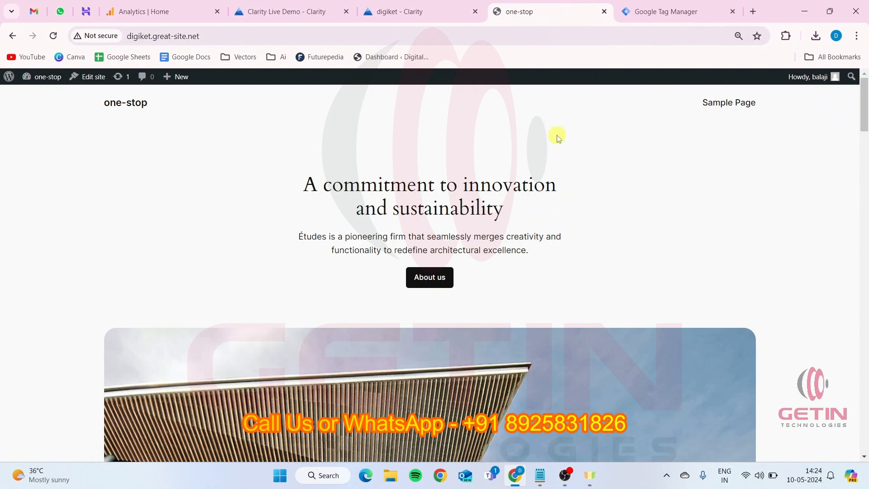
{"action": "scroll", "coordinate": [517, 295], "scroll_direction": "down", "scroll_amount": 3}
{"action": "scroll", "coordinate": [541, 308], "scroll_direction": "up", "scroll_amount": 3}
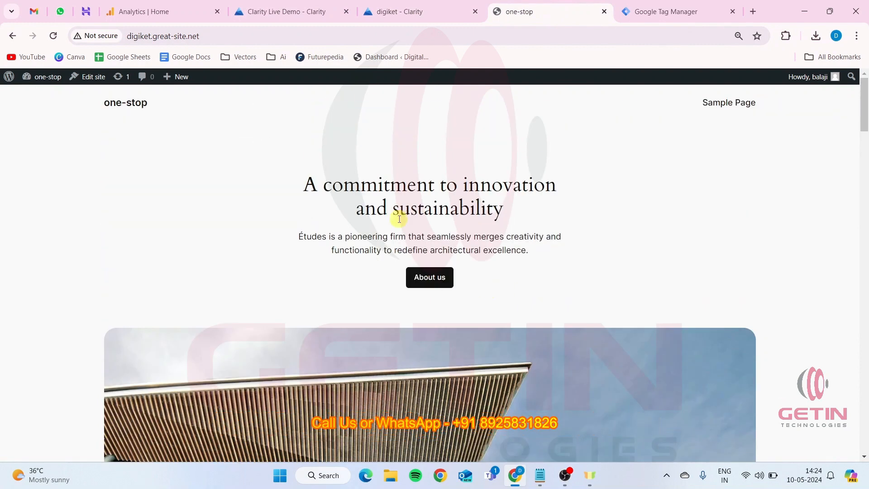
{"action": "left_click_drag", "start_coordinate": [394, 209], "coordinate": [511, 217]}
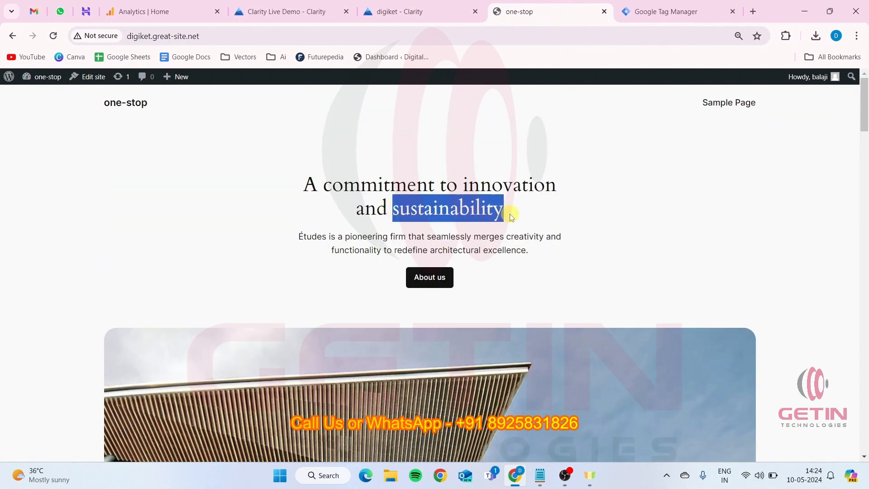
Highlight "commitment" and the whole homepage heading on the one-stop site, checking back with the digiket Clarity dashboard in between
{"action": "left_click", "coordinate": [455, 210]}
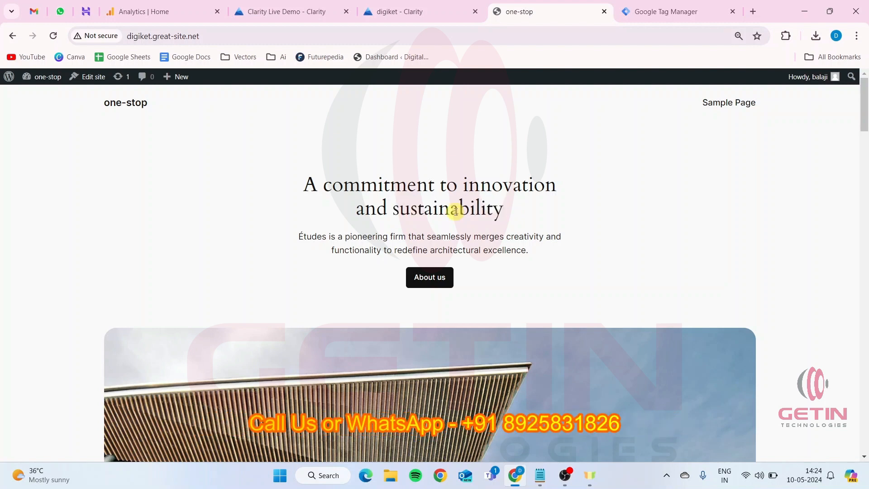
{"action": "double_click", "coordinate": [456, 211]}
{"action": "left_click", "coordinate": [398, 11]}
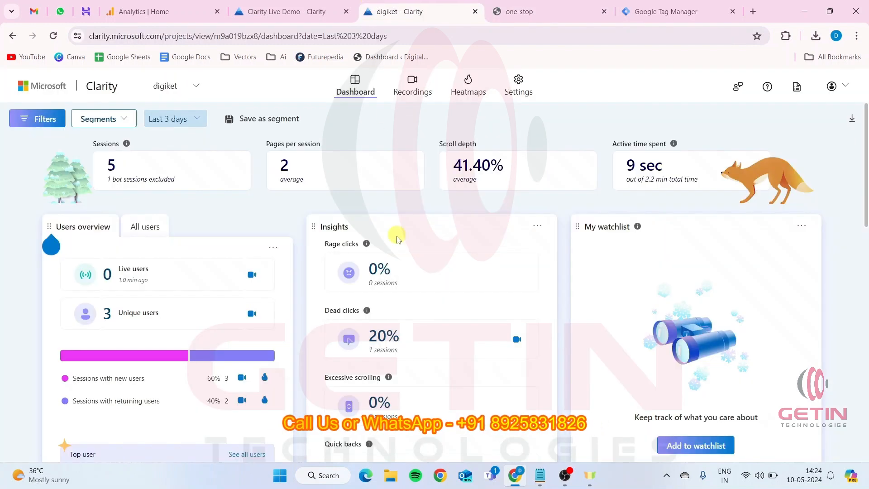
{"action": "left_click", "coordinate": [503, 10]}
{"action": "double_click", "coordinate": [330, 184]}
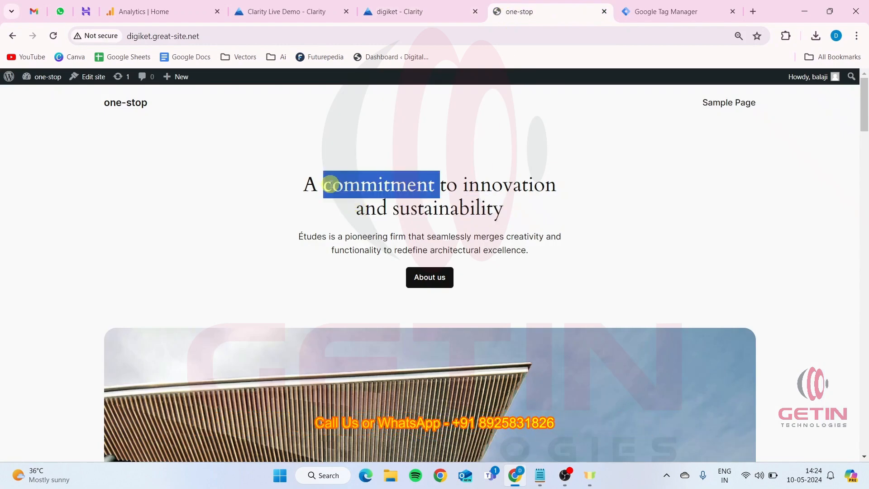
{"action": "left_click", "coordinate": [398, 11]}
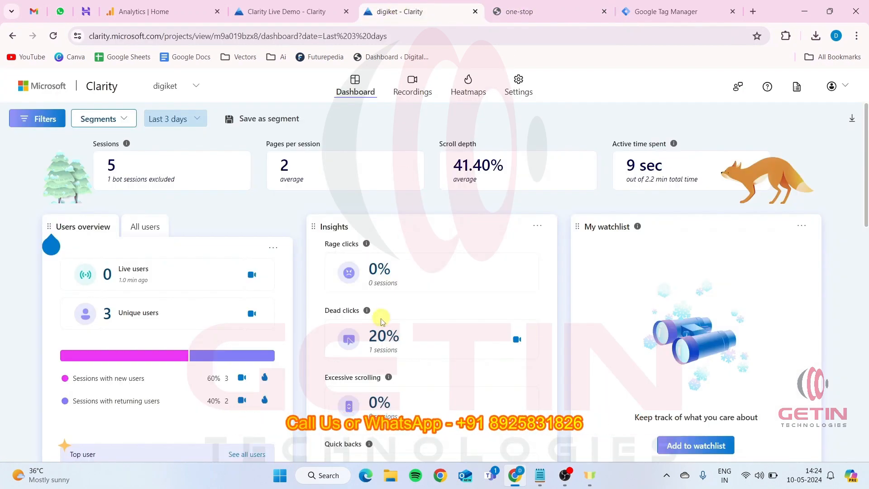
{"action": "left_click", "coordinate": [516, 12]}
{"action": "triple_click", "coordinate": [382, 188]}
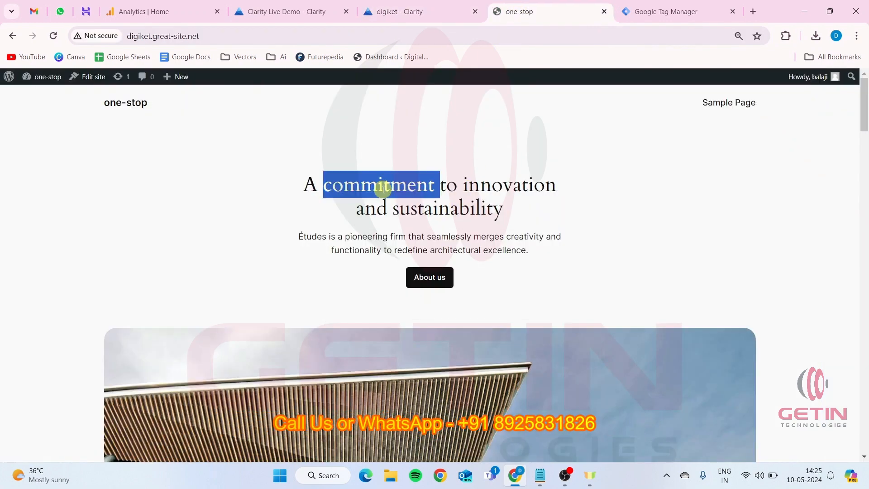
{"action": "triple_click", "coordinate": [431, 186]}
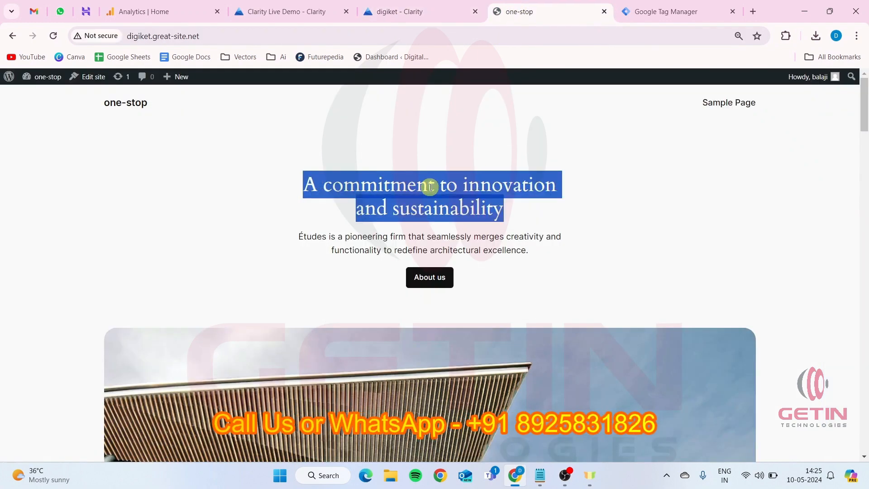
{"action": "left_click", "coordinate": [429, 186]}
Examine the digiket dashboard's insights and view its session breakdowns by devices, operating systems and countries
{"action": "left_click", "coordinate": [429, 10]}
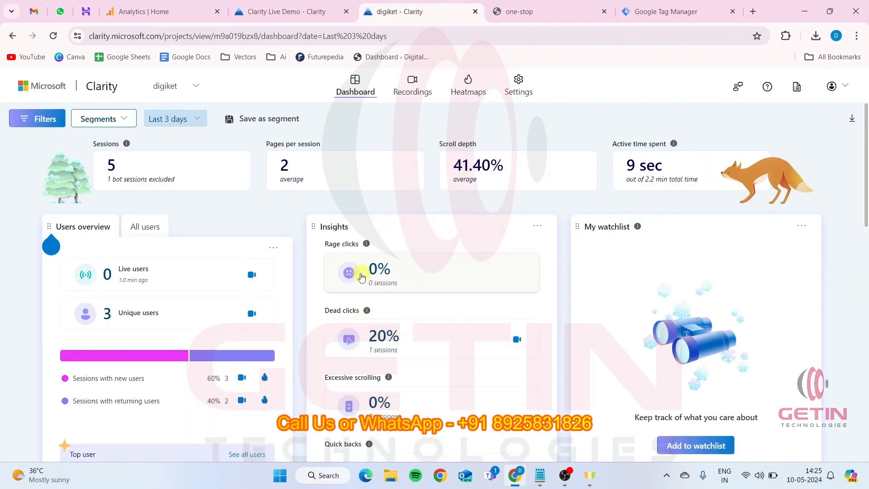
{"action": "scroll", "coordinate": [420, 277], "scroll_direction": "down", "scroll_amount": 4}
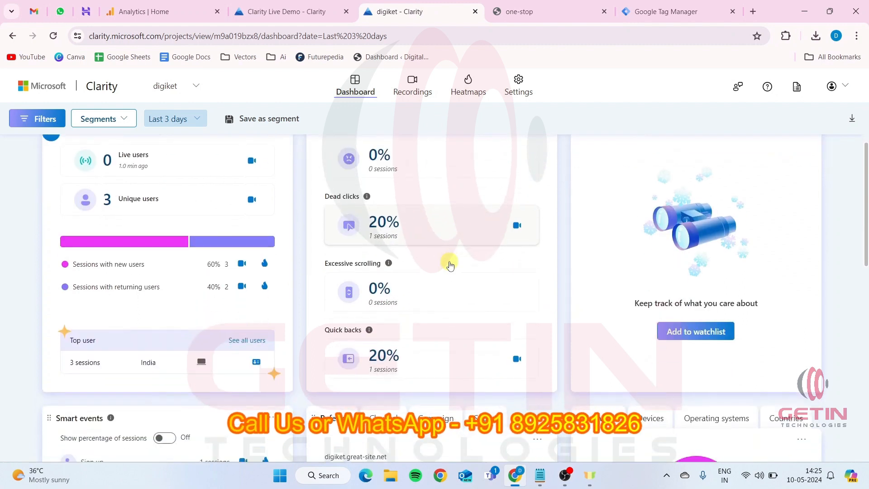
{"action": "scroll", "coordinate": [357, 299], "scroll_direction": "down", "scroll_amount": 1}
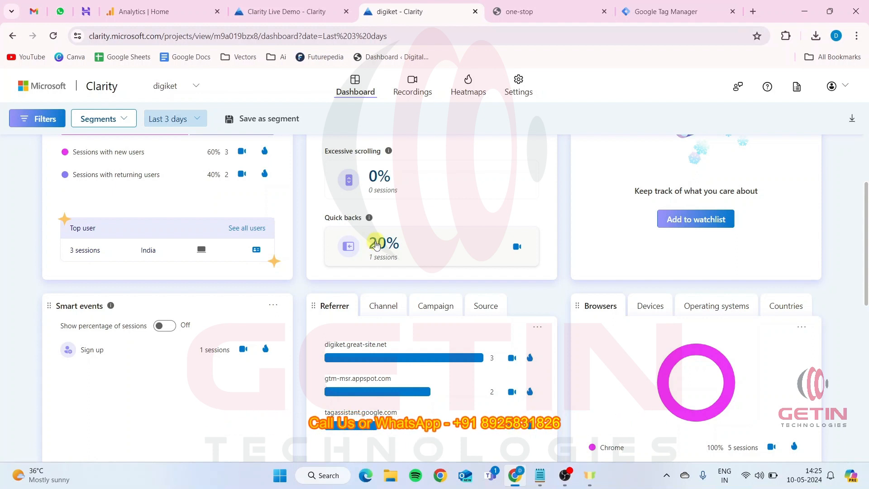
{"action": "scroll", "coordinate": [513, 244], "scroll_direction": "down", "scroll_amount": 1}
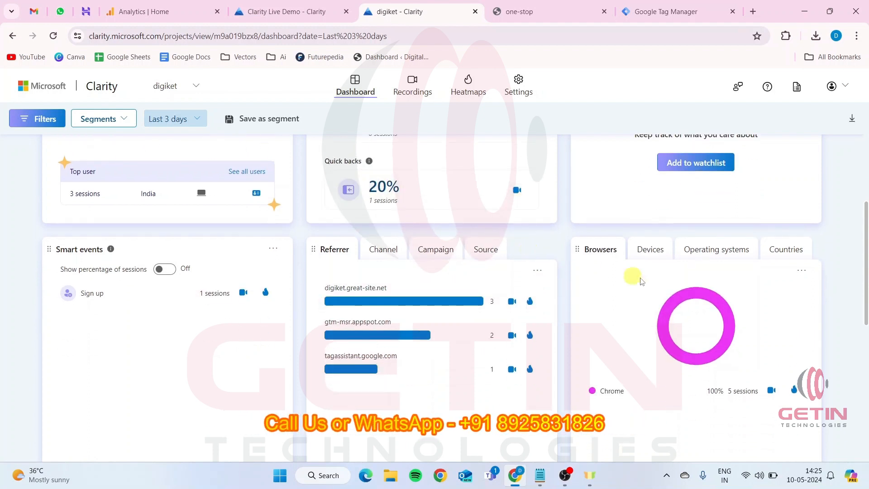
{"action": "left_click", "coordinate": [661, 254]}
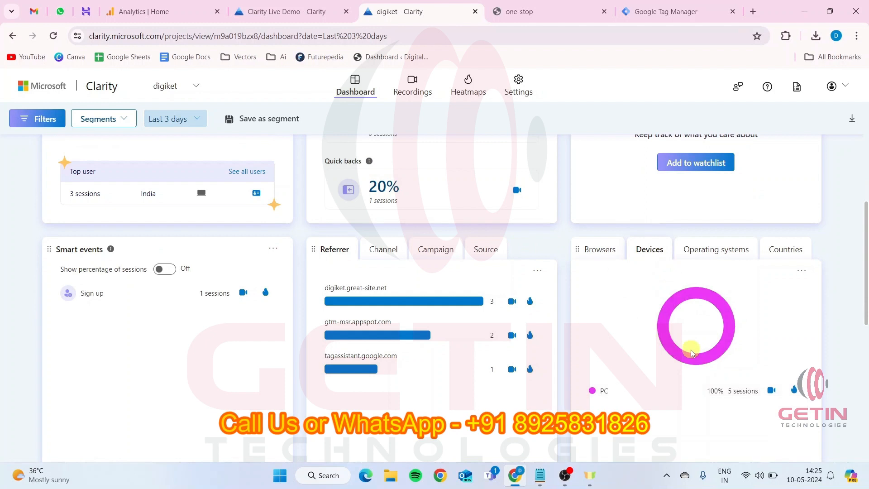
{"action": "left_click", "coordinate": [711, 249]}
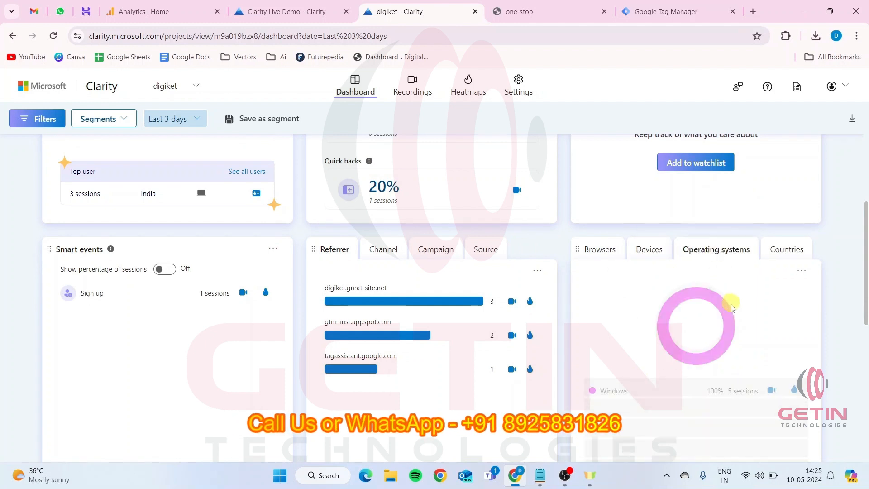
{"action": "left_click", "coordinate": [778, 249]}
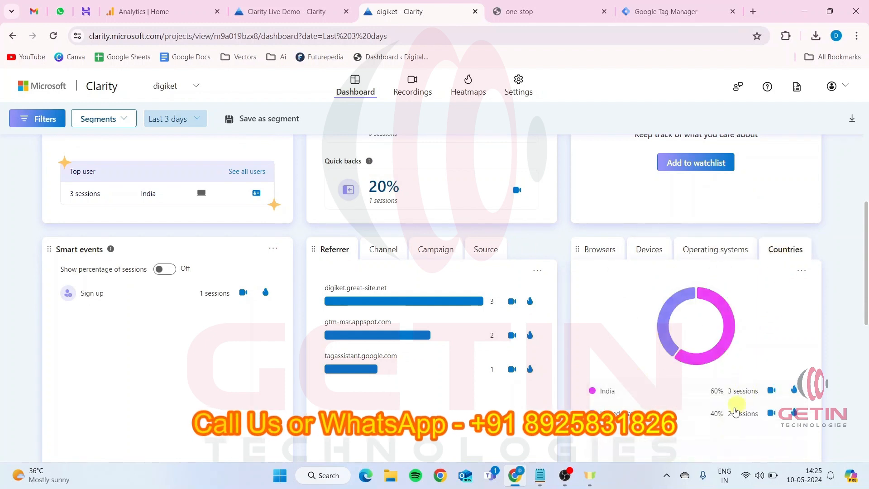
{"action": "scroll", "coordinate": [702, 407], "scroll_direction": "down", "scroll_amount": 1}
{"action": "scroll", "coordinate": [673, 400], "scroll_direction": "up", "scroll_amount": 1}
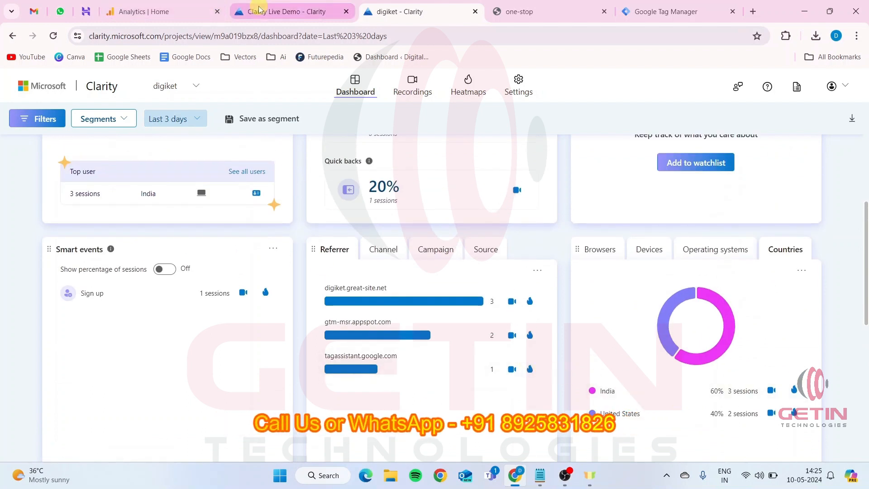
Examine the Clarity Live Demo dashboard from its insights and referrers down to performance, popular pages and JavaScript errors
{"action": "left_click", "coordinate": [287, 11]}
{"action": "scroll", "coordinate": [451, 369], "scroll_direction": "down", "scroll_amount": 7}
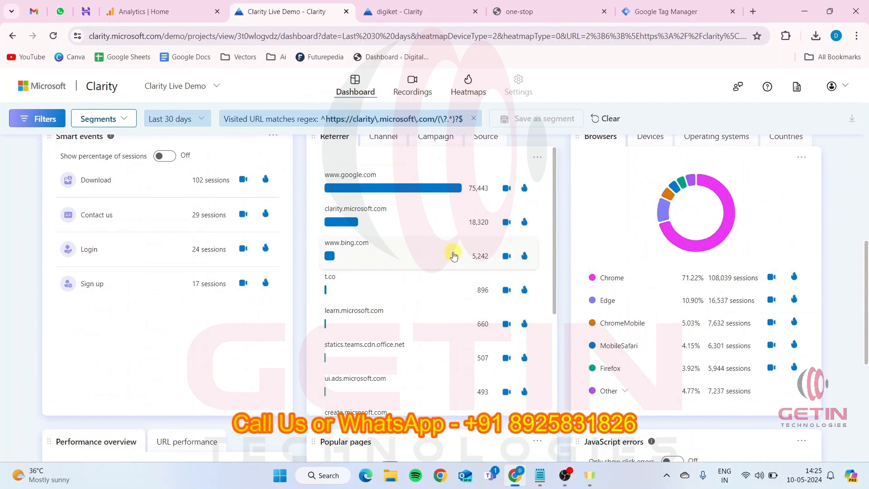
{"action": "scroll", "coordinate": [452, 248], "scroll_direction": "up", "scroll_amount": 3}
{"action": "scroll", "coordinate": [304, 262], "scroll_direction": "up", "scroll_amount": 5}
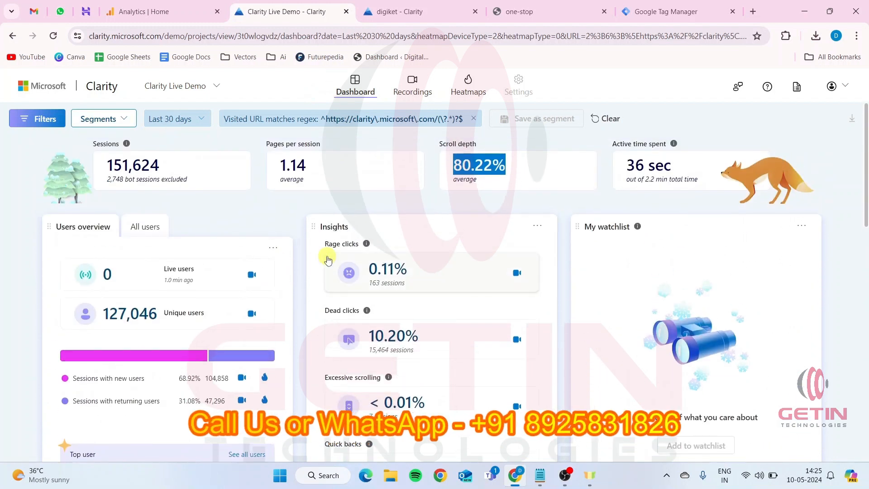
{"action": "scroll", "coordinate": [535, 225], "scroll_direction": "down", "scroll_amount": 5}
{"action": "scroll", "coordinate": [535, 225], "scroll_direction": "down", "scroll_amount": 7}
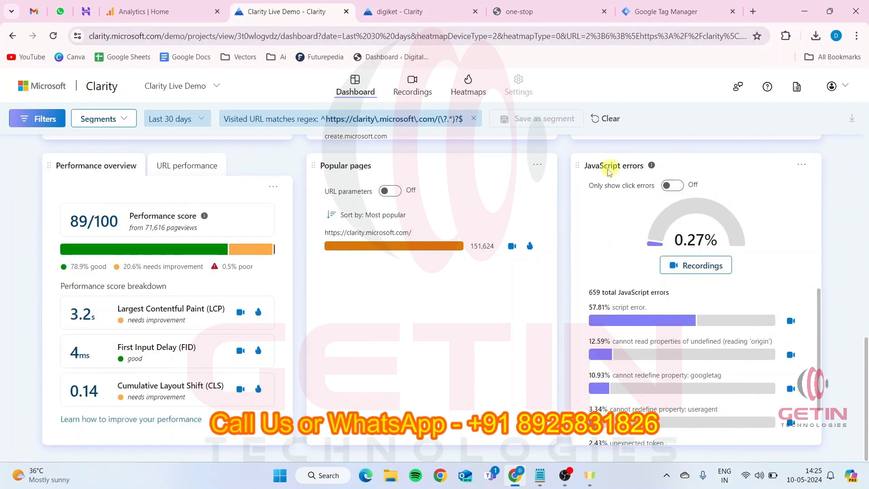
{"action": "scroll", "coordinate": [341, 205], "scroll_direction": "up", "scroll_amount": 8}
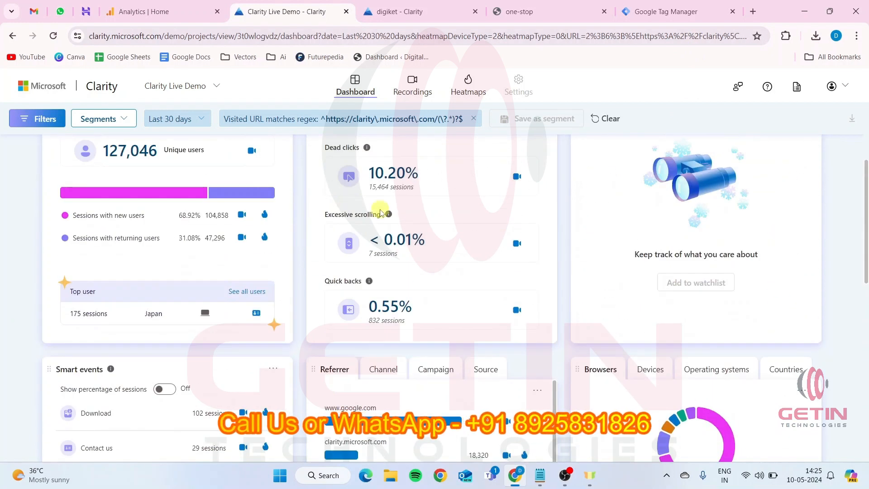
{"action": "scroll", "coordinate": [389, 214], "scroll_direction": "up", "scroll_amount": 3}
{"action": "scroll", "coordinate": [416, 218], "scroll_direction": "up", "scroll_amount": 1}
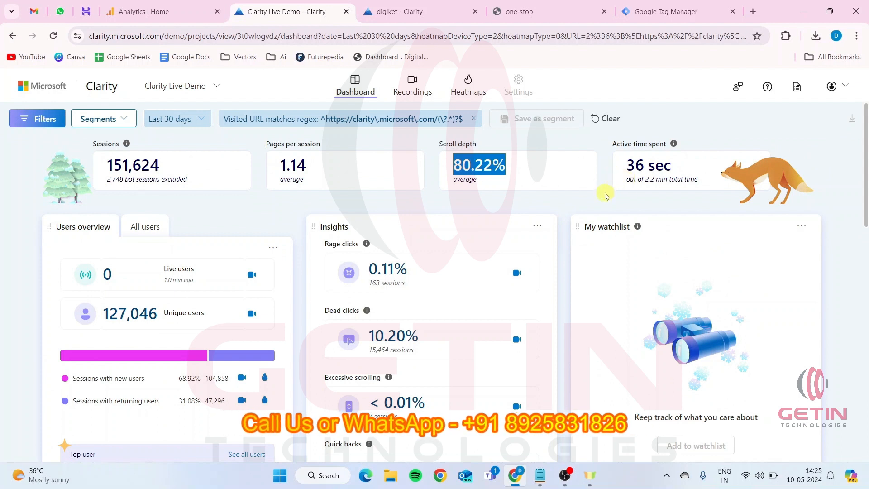
{"action": "left_click", "coordinate": [539, 205]}
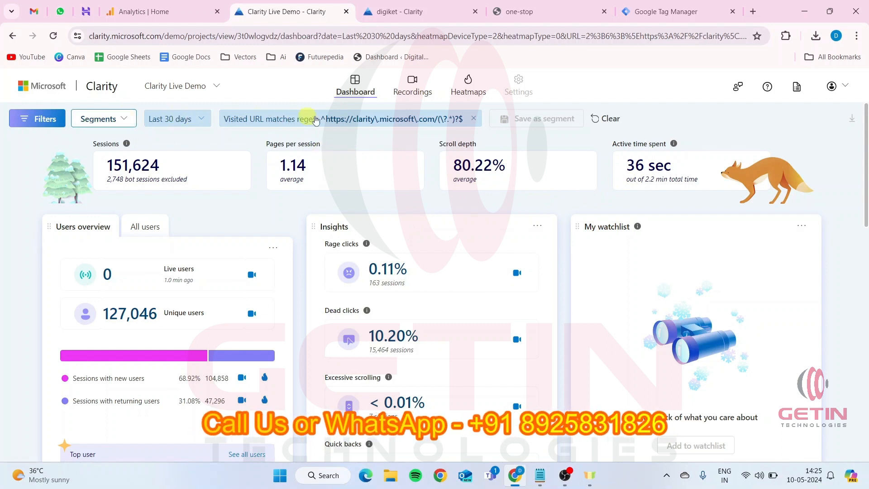
Look over the demo dashboard's user info filters, toggle the PC device option on and off, and close them without applying
{"action": "left_click", "coordinate": [25, 120]}
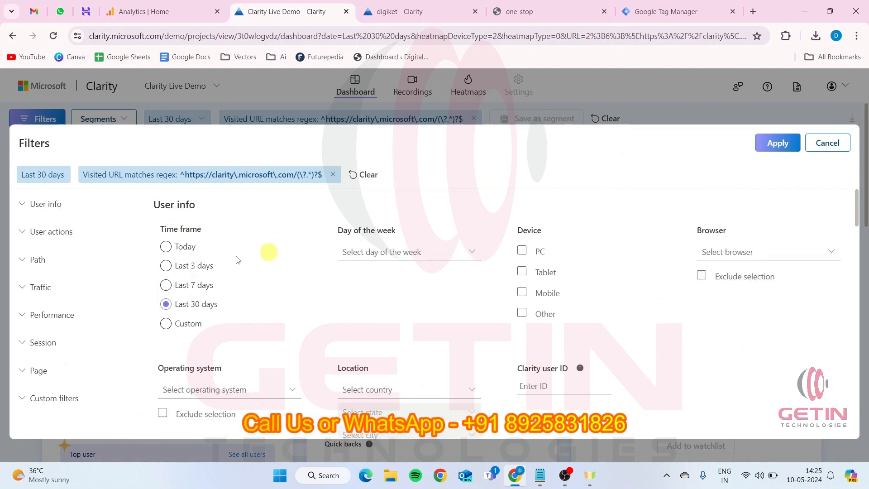
{"action": "left_click", "coordinate": [529, 254]}
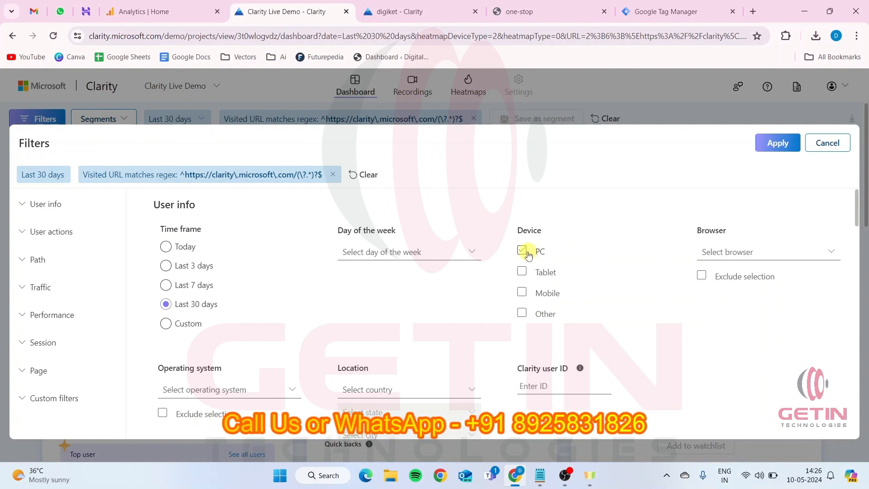
{"action": "left_click", "coordinate": [529, 254]}
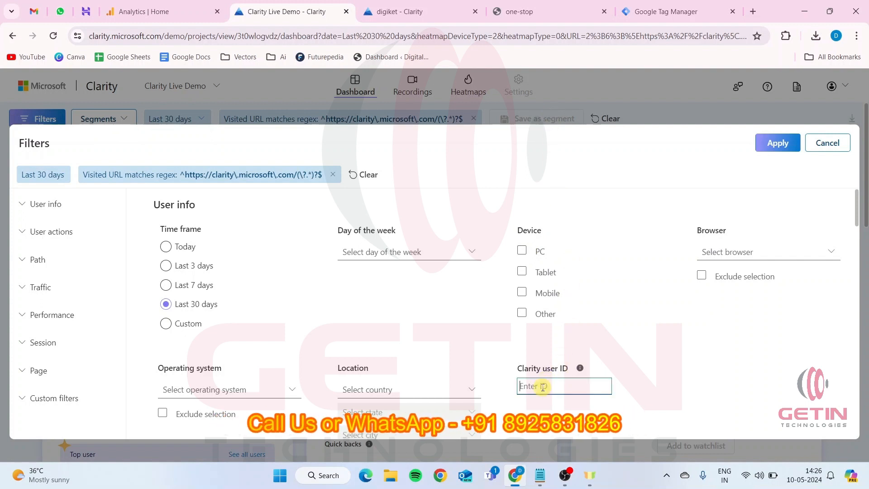
{"action": "left_click", "coordinate": [833, 142]}
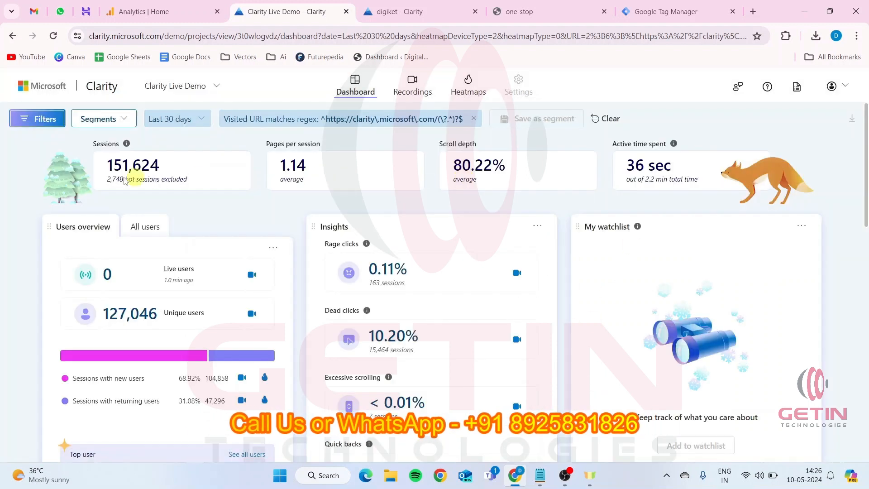
View the demo's recordings list and return to its dashboard
{"action": "left_click", "coordinate": [412, 89]}
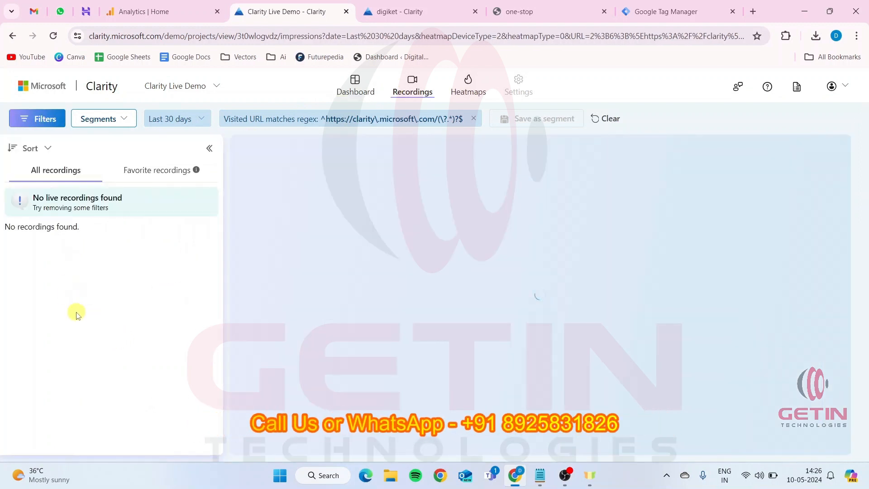
{"action": "left_click", "coordinate": [540, 432]}
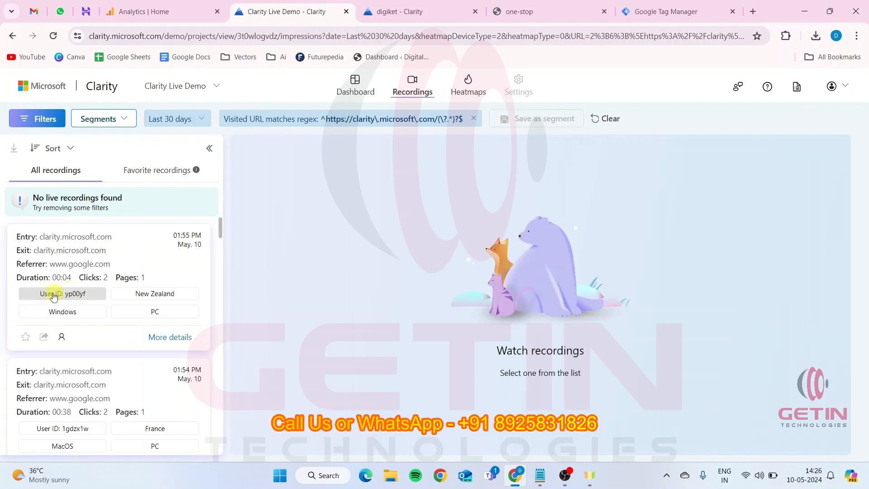
{"action": "left_click", "coordinate": [346, 81]}
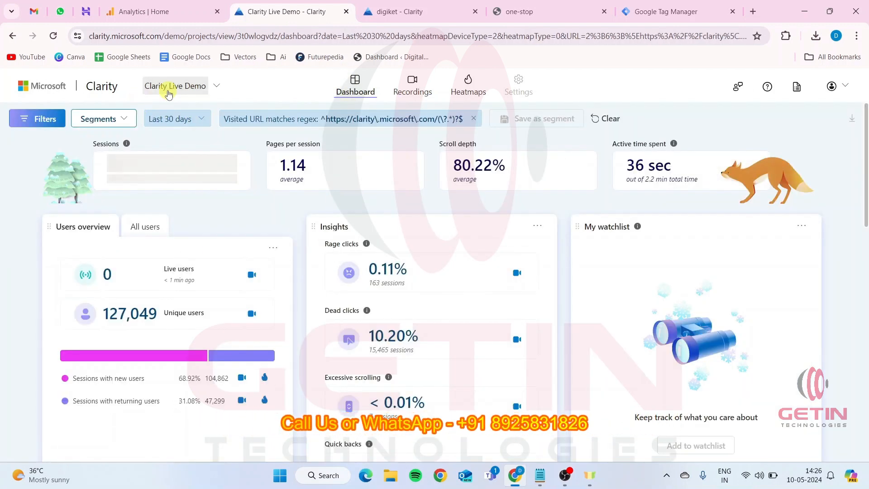
Review the demo's saved segments and its user info filters, closing both without applying anything
{"action": "left_click", "coordinate": [123, 118]}
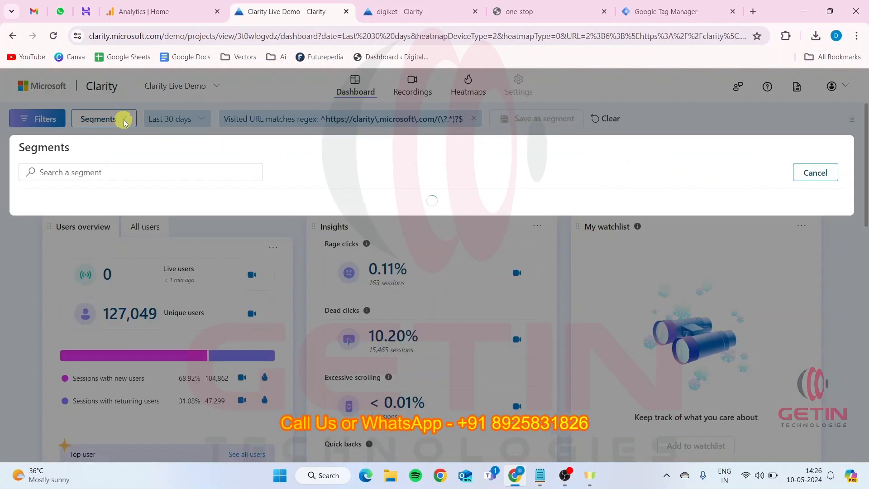
{"action": "left_click", "coordinate": [822, 174]}
{"action": "left_click", "coordinate": [45, 120]}
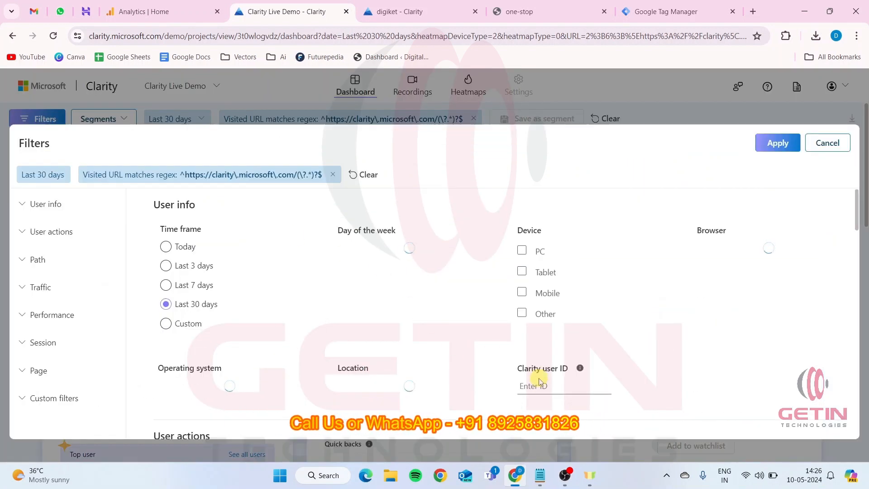
{"action": "scroll", "coordinate": [603, 326], "scroll_direction": "down", "scroll_amount": 1}
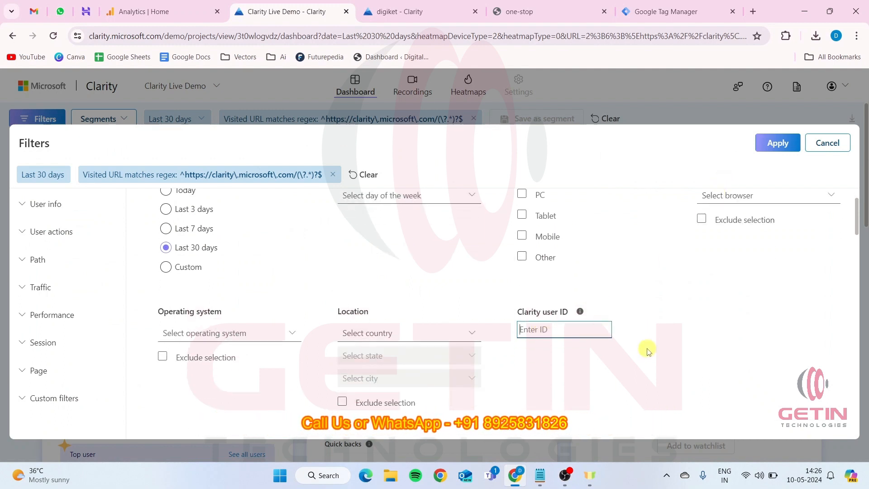
{"action": "scroll", "coordinate": [614, 305], "scroll_direction": "up", "scroll_amount": 1}
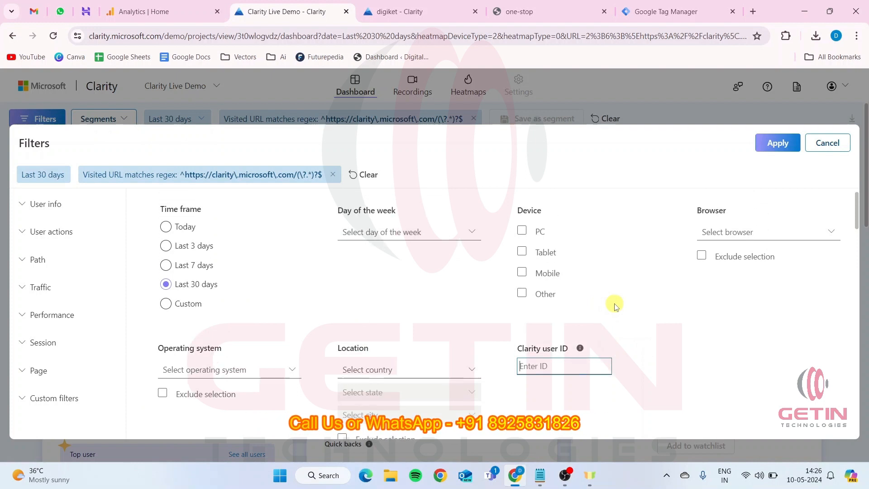
{"action": "scroll", "coordinate": [615, 305], "scroll_direction": "up", "scroll_amount": 1}
{"action": "left_click", "coordinate": [827, 144]}
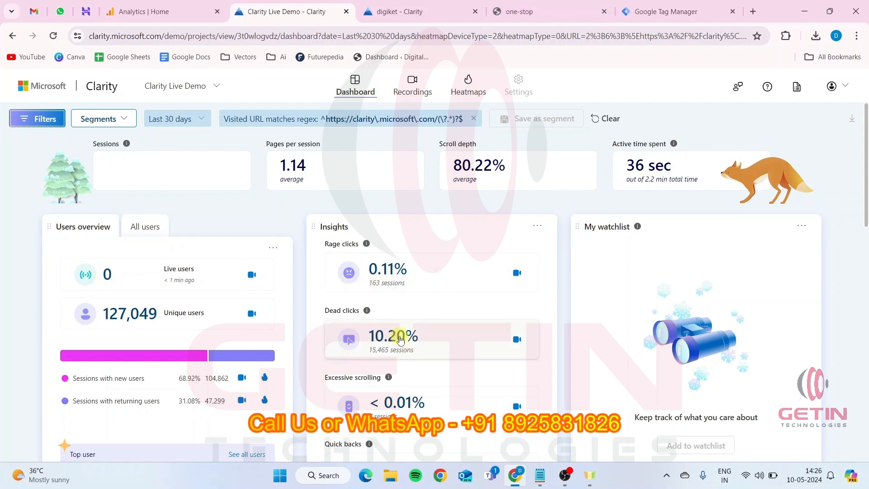
Browse the one-stop homepage, highlight its "Études Architect App" heading, and return to the digiket Clarity dashboard
{"action": "left_click", "coordinate": [519, 11]}
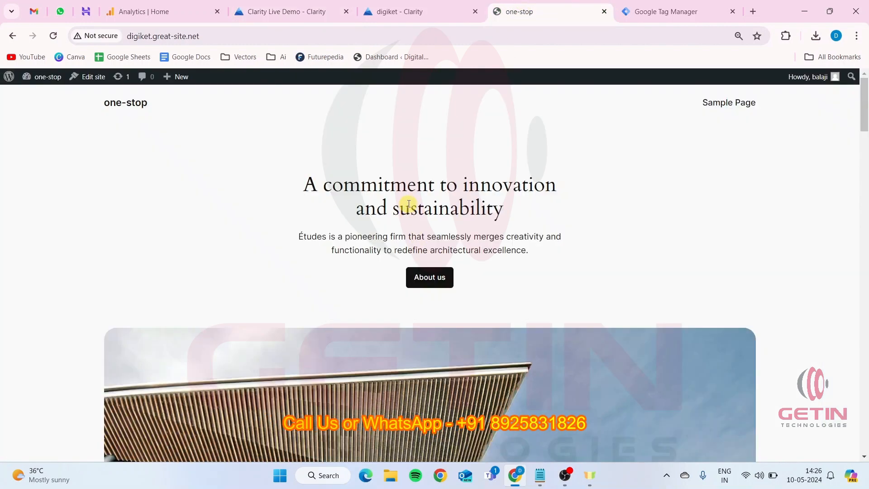
{"action": "scroll", "coordinate": [542, 216], "scroll_direction": "down", "scroll_amount": 20}
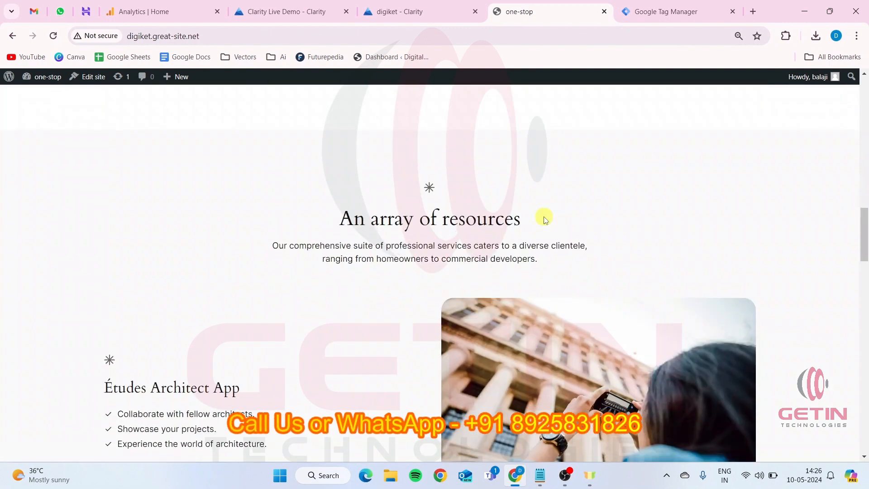
{"action": "scroll", "coordinate": [544, 216], "scroll_direction": "down", "scroll_amount": 10}
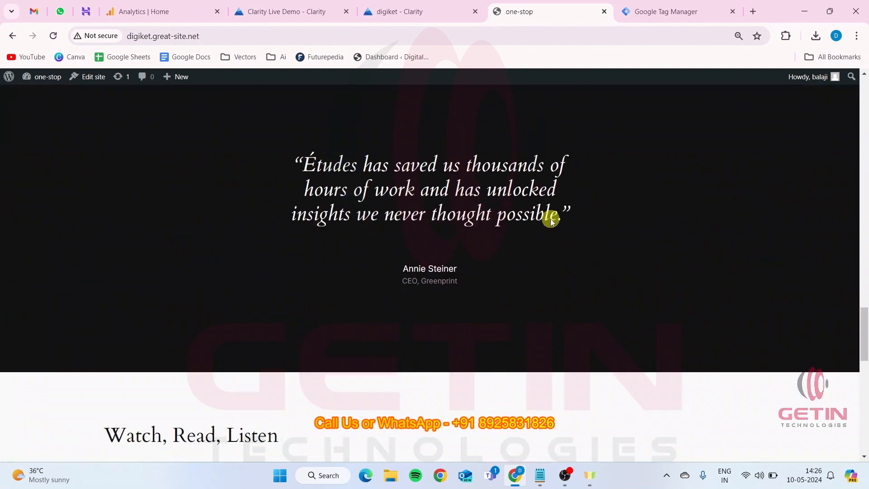
{"action": "scroll", "coordinate": [551, 219], "scroll_direction": "up", "scroll_amount": 7}
{"action": "scroll", "coordinate": [551, 219], "scroll_direction": "up", "scroll_amount": 6}
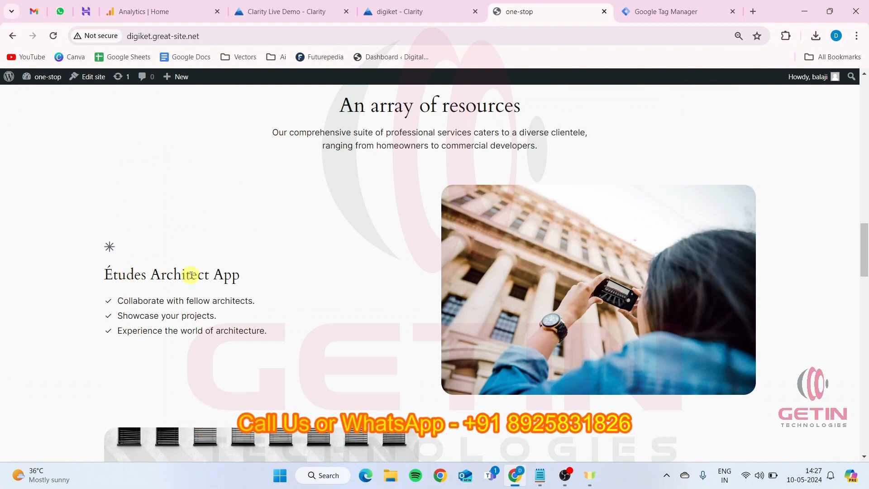
{"action": "scroll", "coordinate": [191, 275], "scroll_direction": "up", "scroll_amount": 1}
{"action": "left_click_drag", "start_coordinate": [105, 330], "coordinate": [243, 332]}
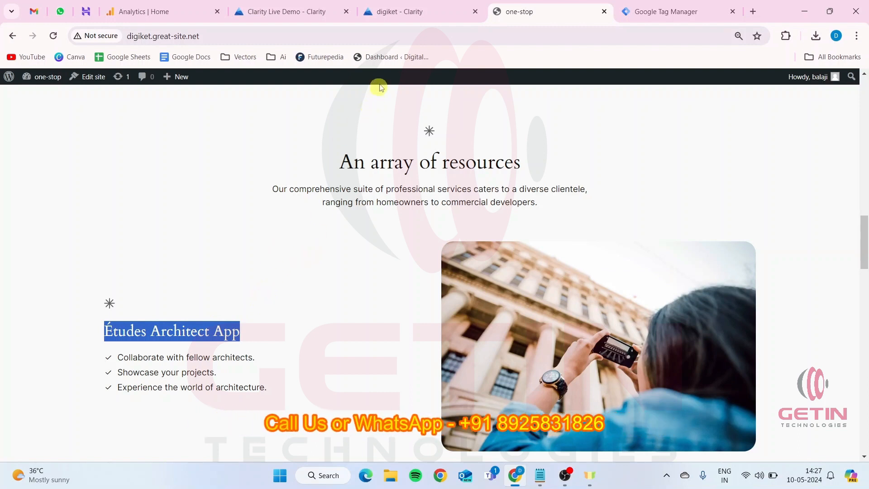
{"action": "left_click", "coordinate": [401, 13]}
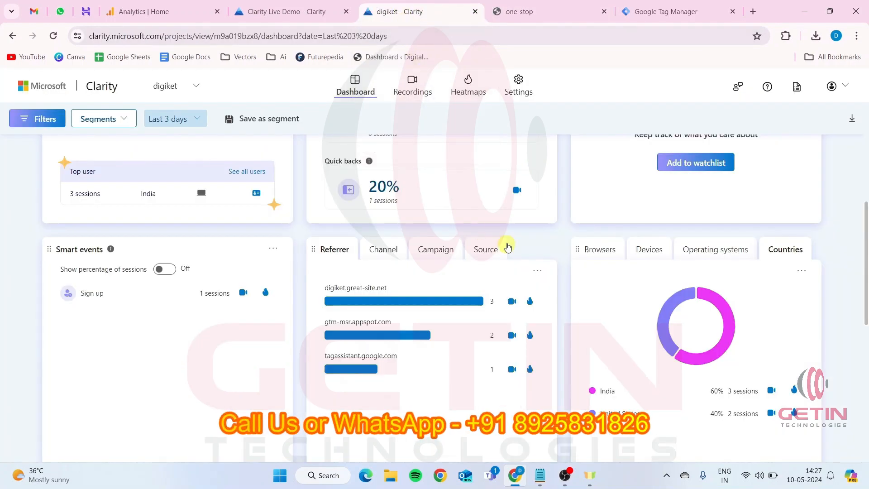